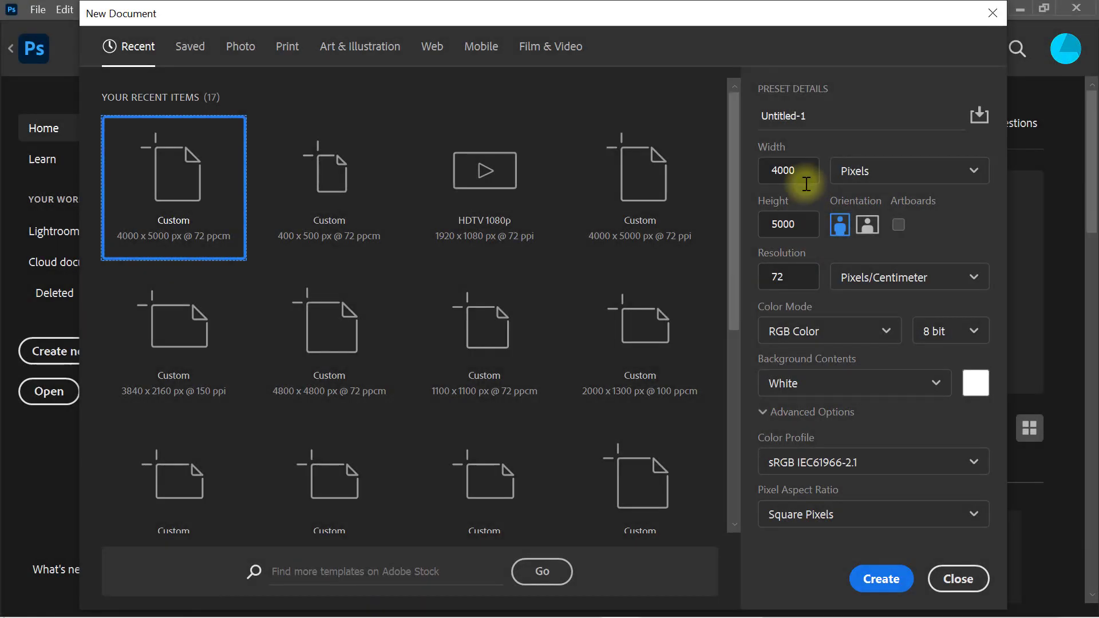
Confirm width 4000, height 5000, 72 pixels/cm, white background, and create the document
left_click(805, 179)
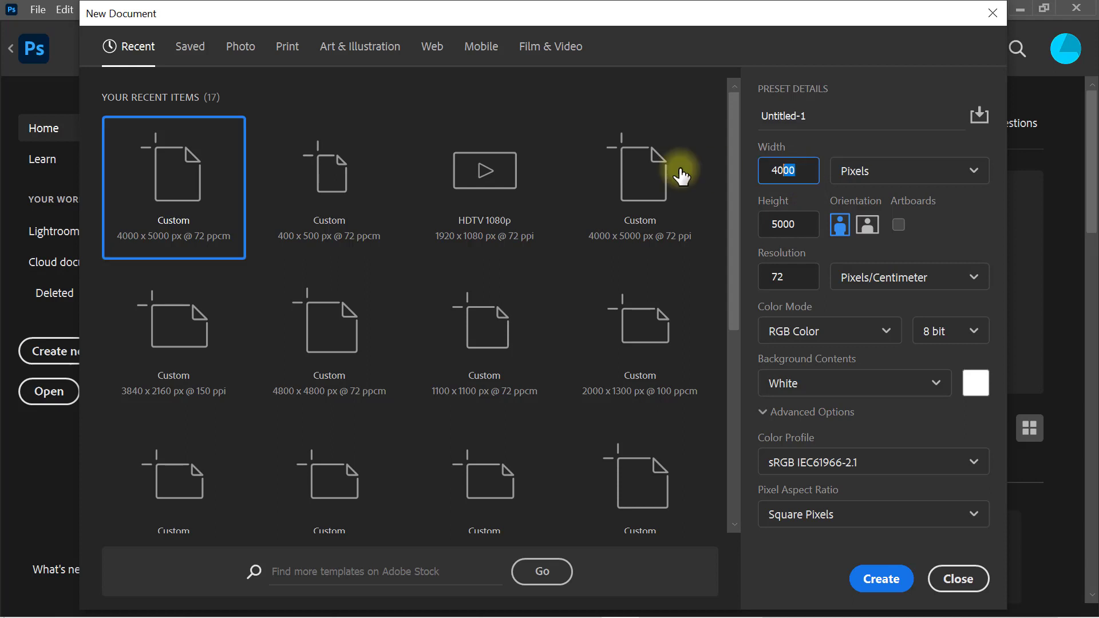
left_click(798, 224)
left_click(779, 276)
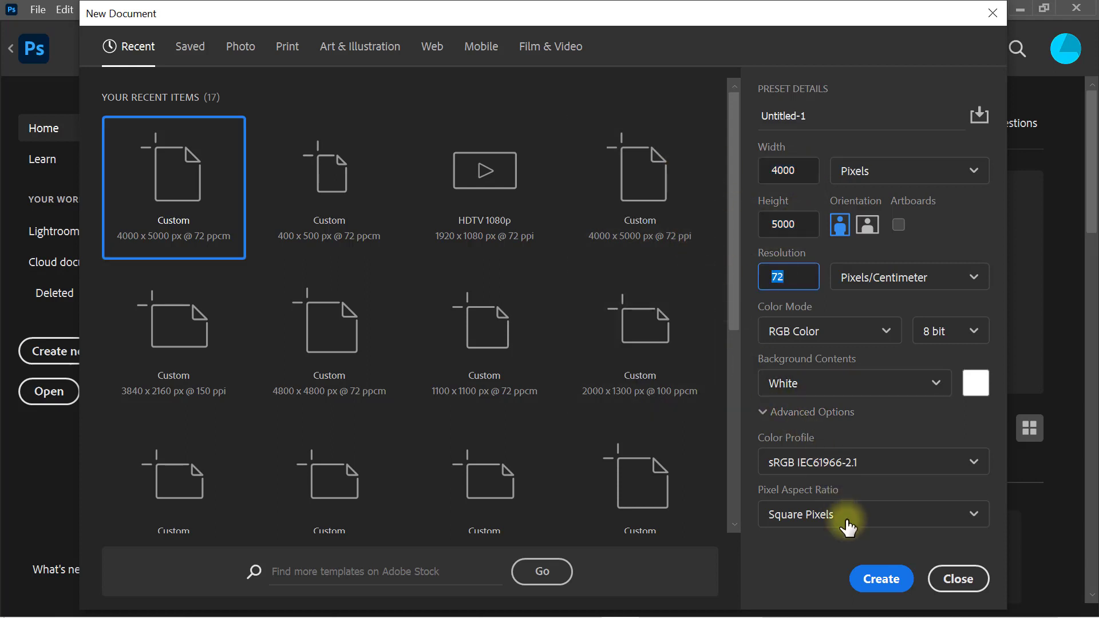
left_click(879, 589)
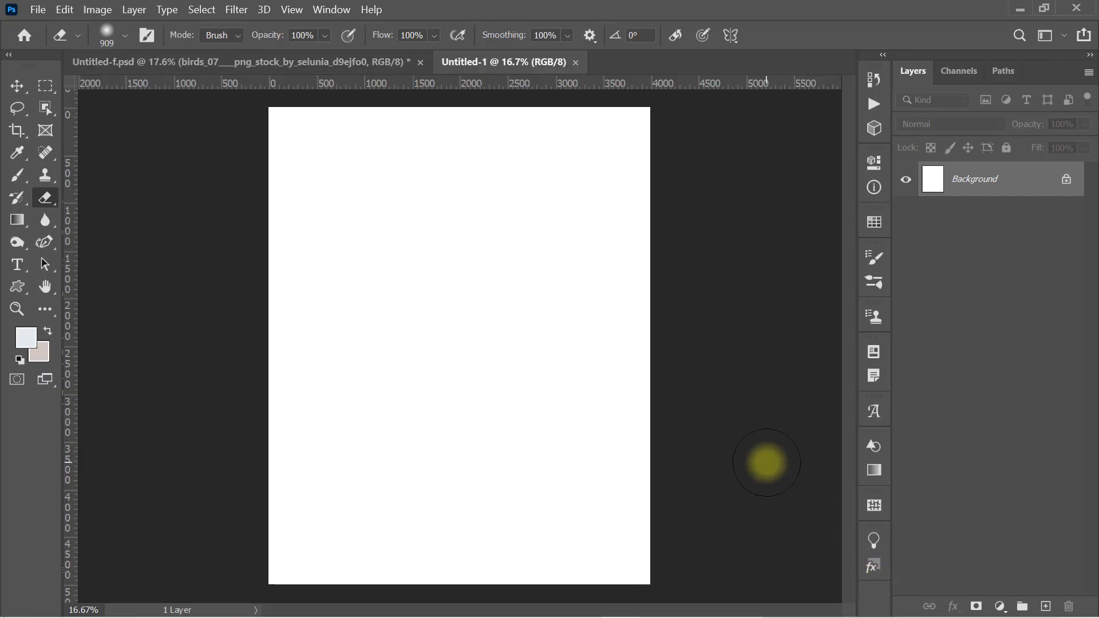
Place the dark_cloud image into the document and stretch it vertically past the canvas edges
left_click(1020, 9)
mouse_move(429, 132)
left_mouse_down()
mouse_move(628, 612)
mouse_move(458, 361)
left_mouse_up()
left_click_drag(457, 477, 458, 592)
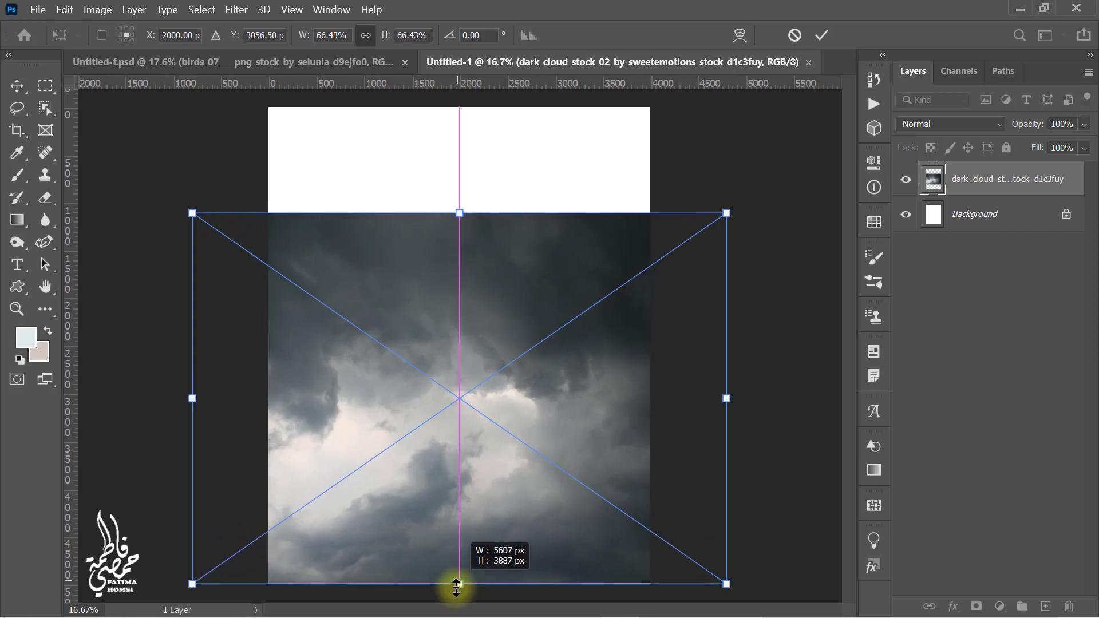
left_click_drag(456, 213, 458, 99)
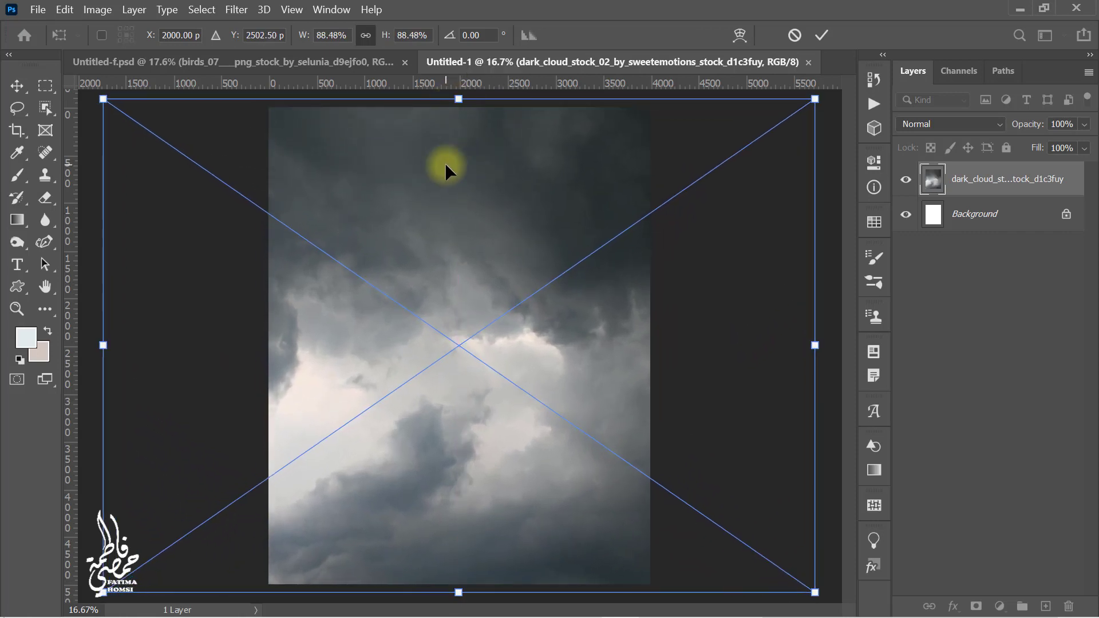
Flip the cloud layer vertically, reposition and slightly enlarge it, and commit the transform
right_click(446, 163)
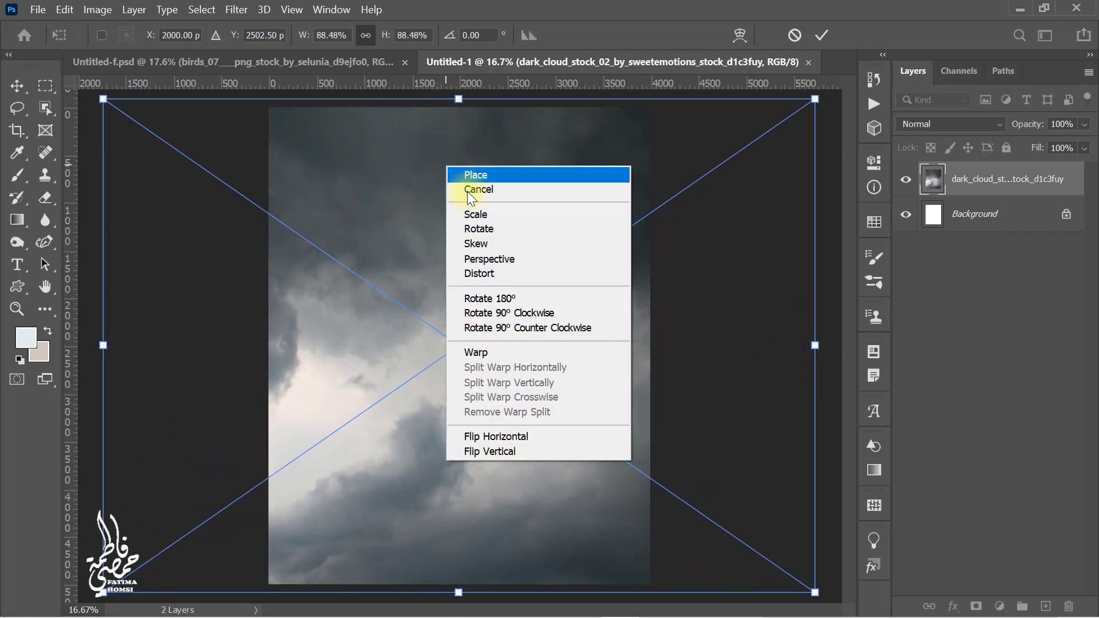
left_click(565, 450)
mouse_move(565, 450)
left_mouse_down()
mouse_move(446, 445)
mouse_move(422, 433)
left_mouse_up()
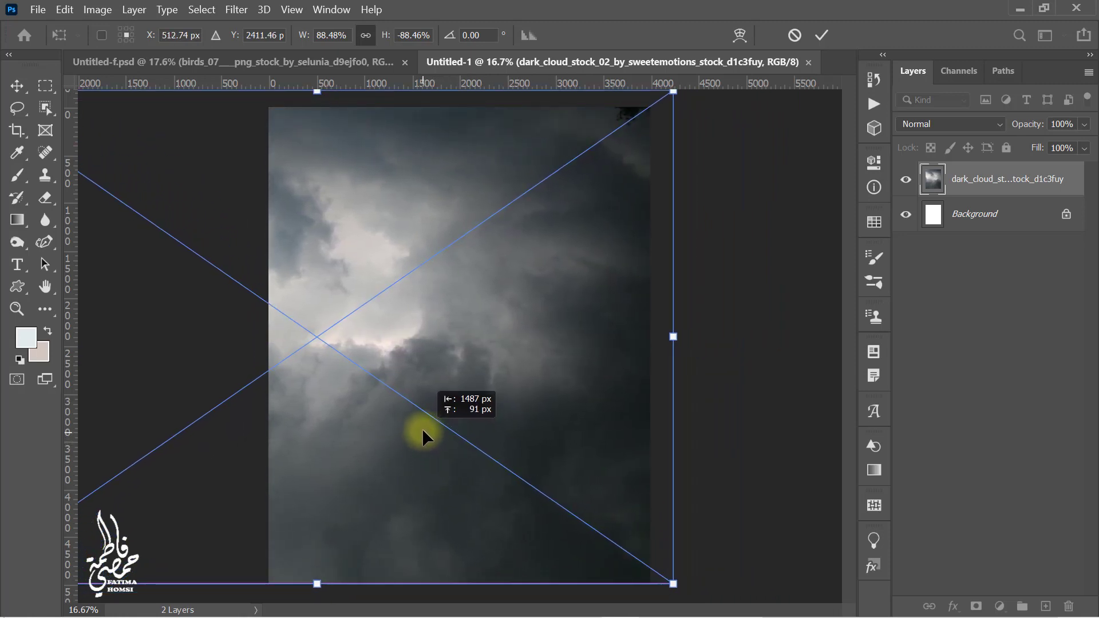
left_click_drag(318, 583, 317, 593)
left_click_drag(335, 547, 340, 546)
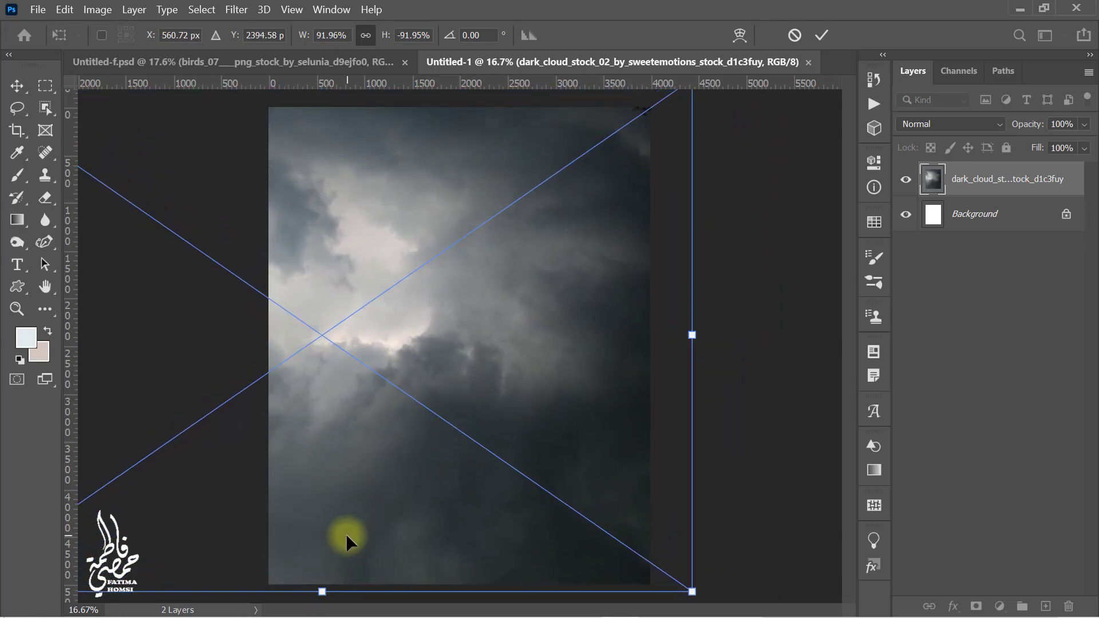
left_click(823, 39)
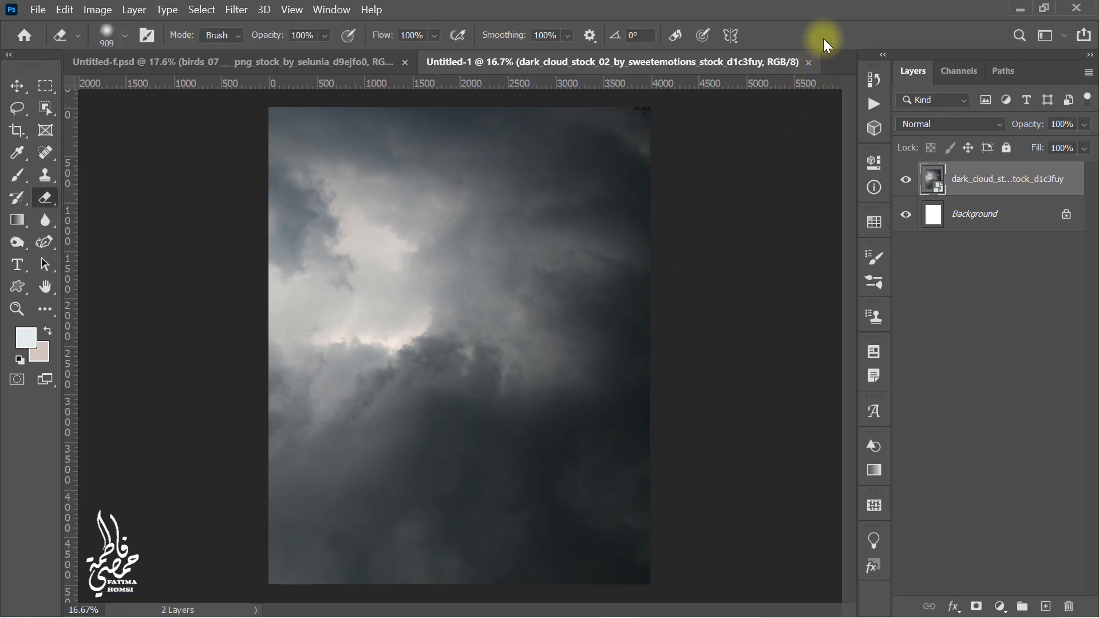
Place circular_balcony and enlarge it to about 172% along the canvas bottom
left_click(1020, 9)
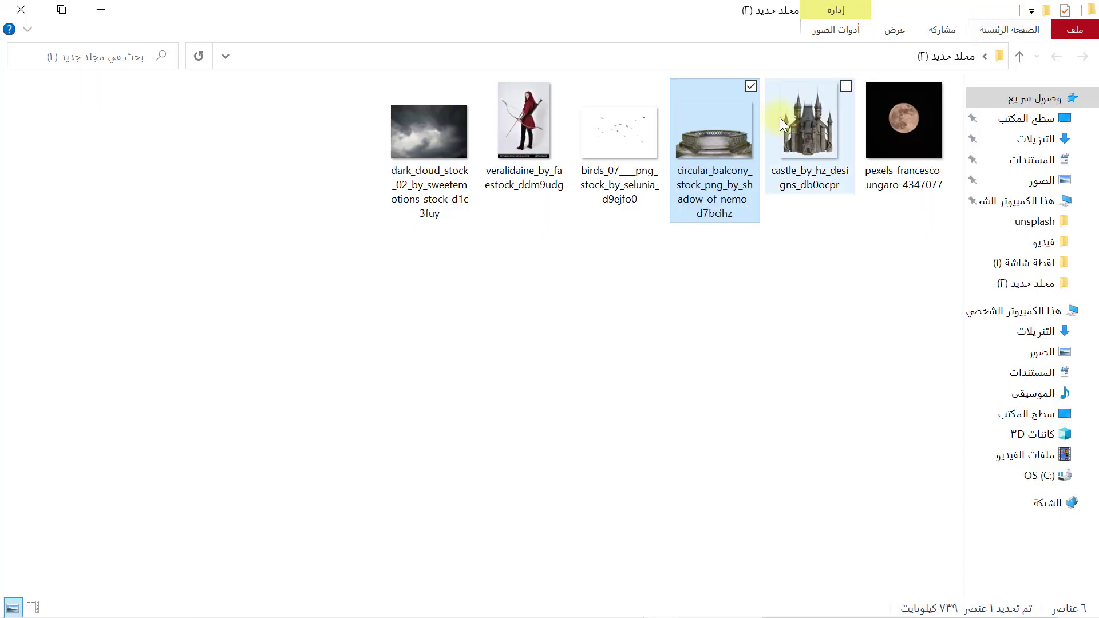
mouse_move(717, 139)
left_mouse_down()
mouse_move(601, 608)
mouse_move(436, 520)
left_mouse_up()
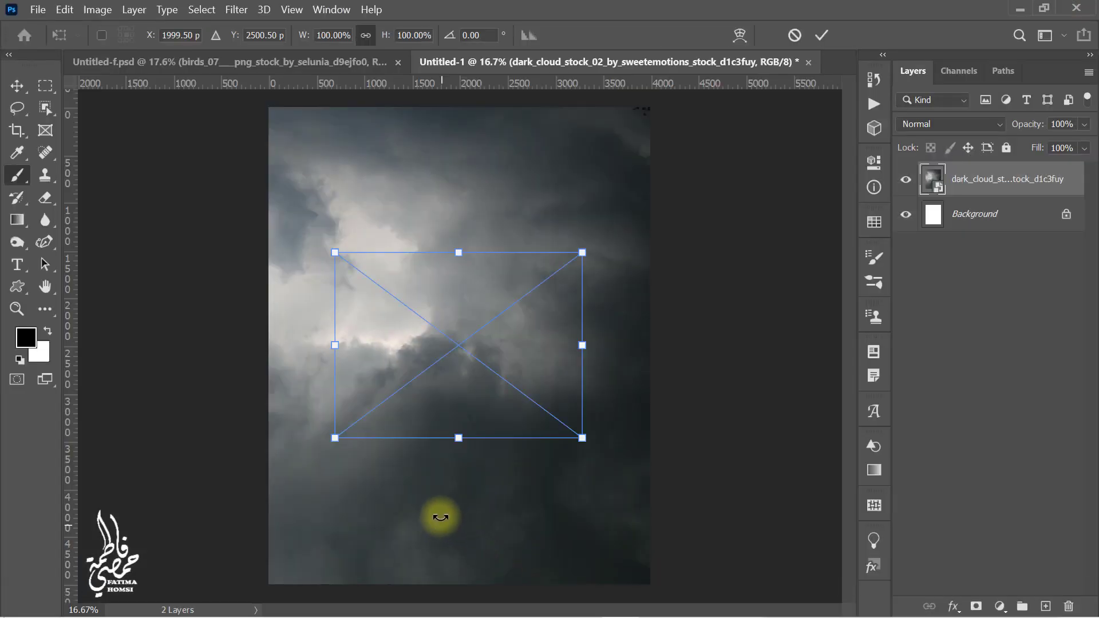
mouse_move(459, 452)
left_mouse_down()
mouse_move(471, 576)
mouse_move(468, 531)
left_mouse_up()
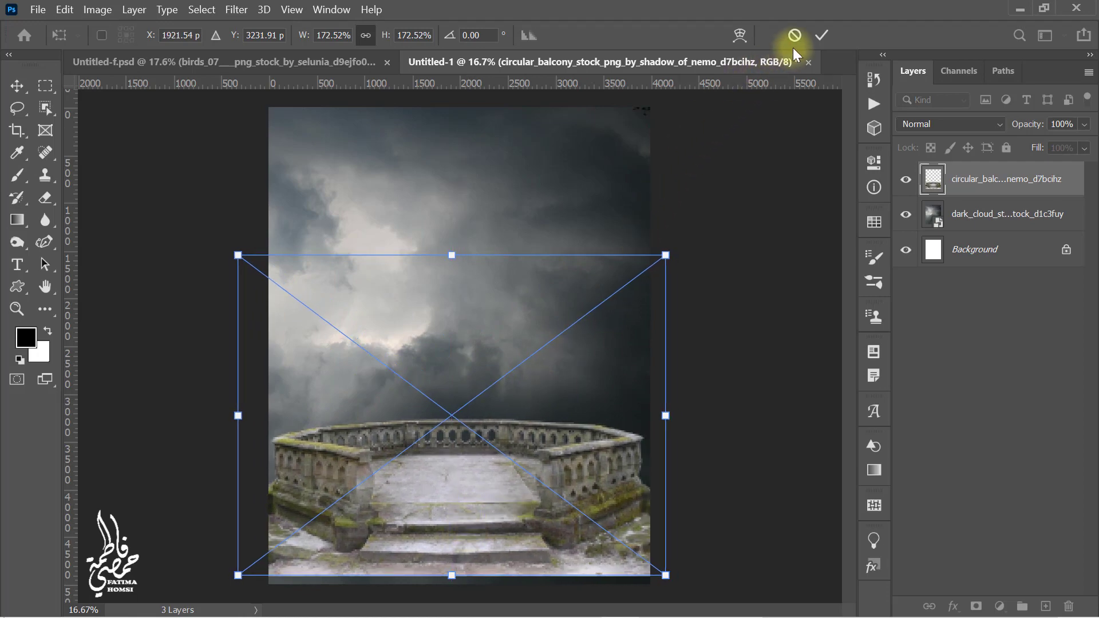
left_click(821, 35)
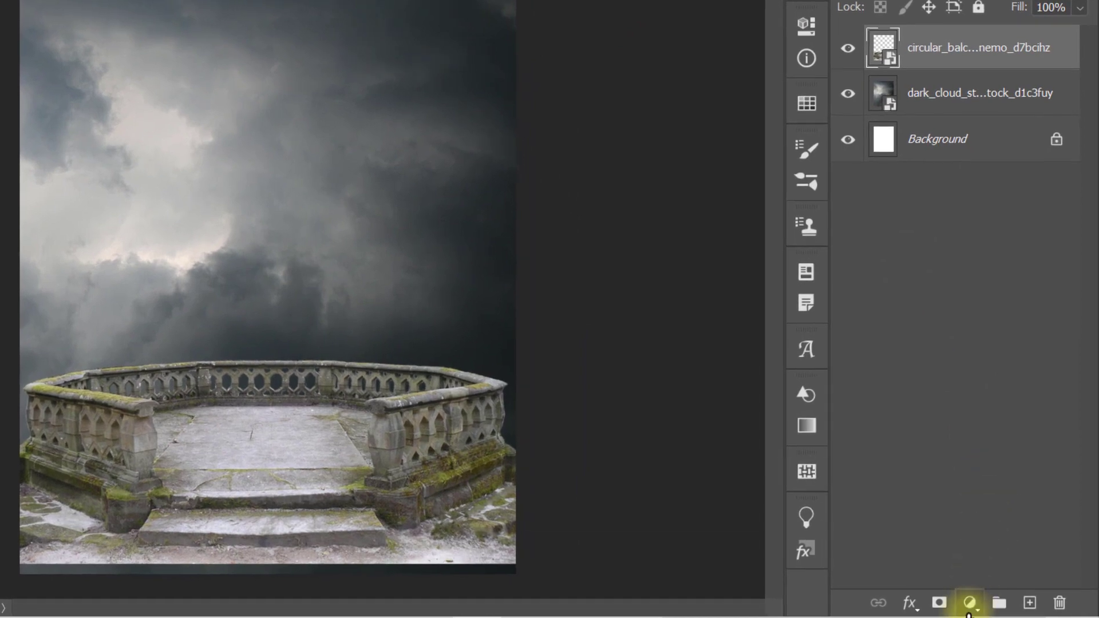
Add a Brightness/Contrast adjustment (Brightness −150, Contrast 14) clipped to the balcony layer
left_click(969, 605)
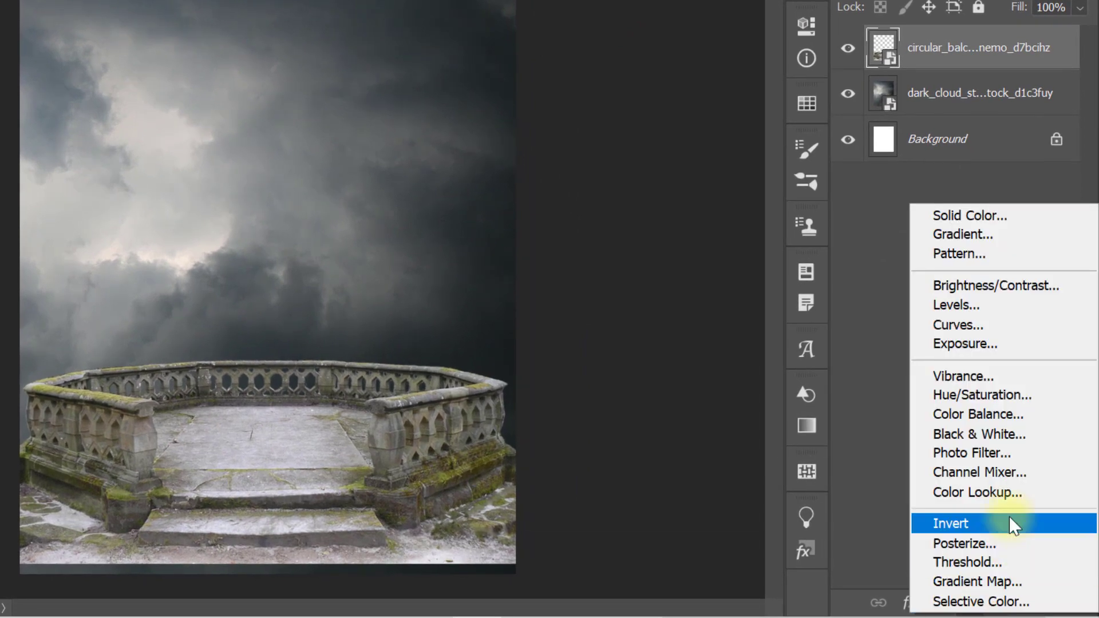
left_click(1074, 289)
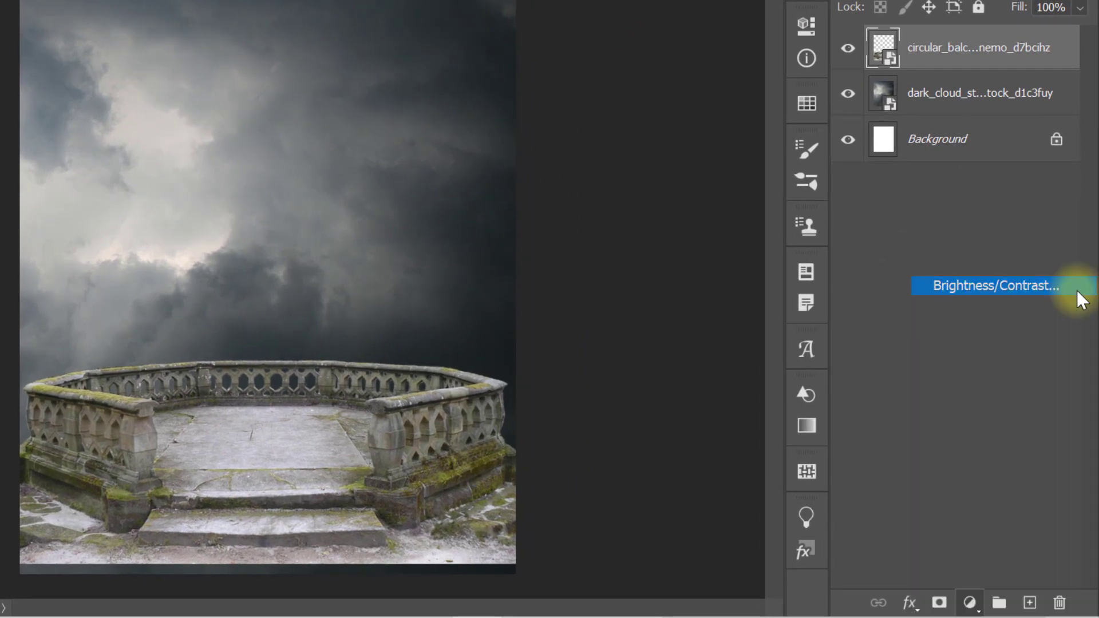
left_click_drag(651, 158, 553, 155)
left_click_drag(651, 198, 666, 200)
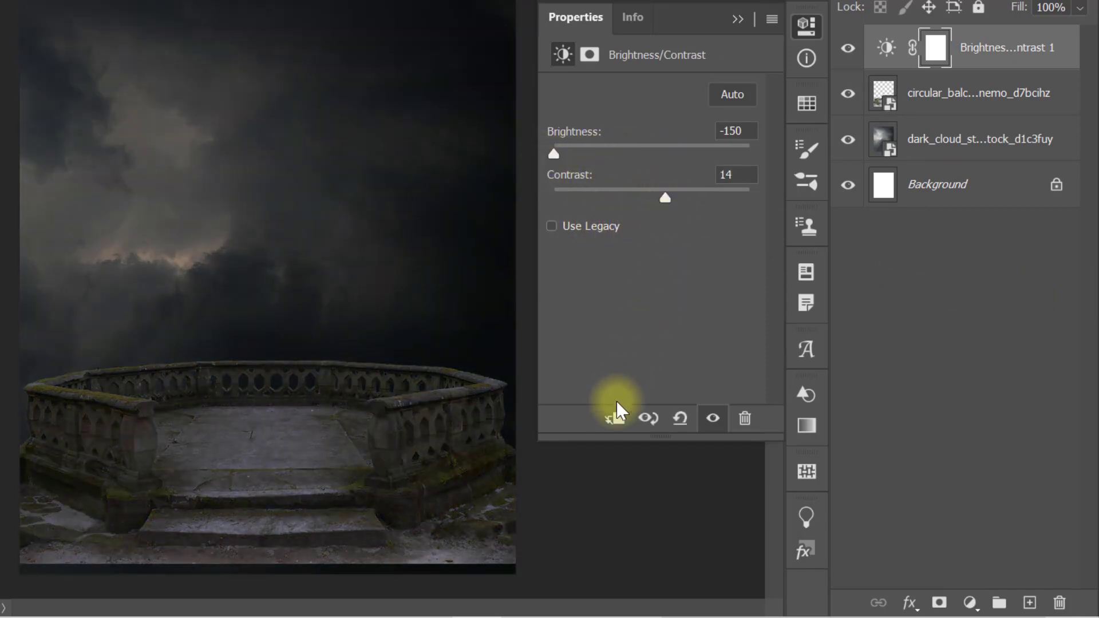
left_click(614, 420)
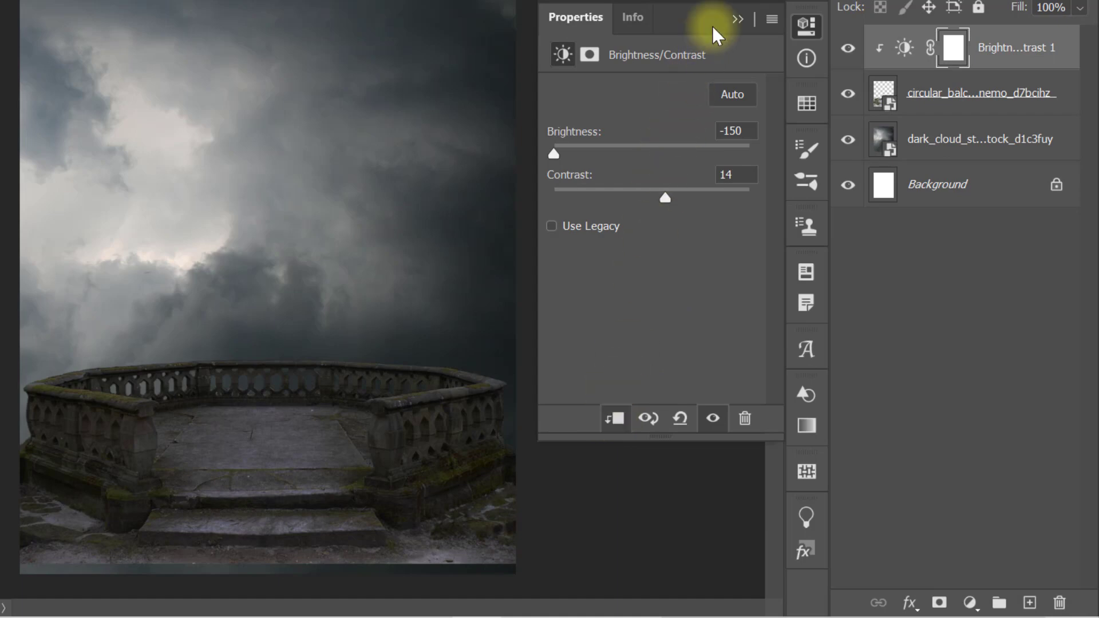
left_click(738, 20)
Erase the adjustment's mask over the sky and left railing, then open the hooded archer photo
left_click(950, 46)
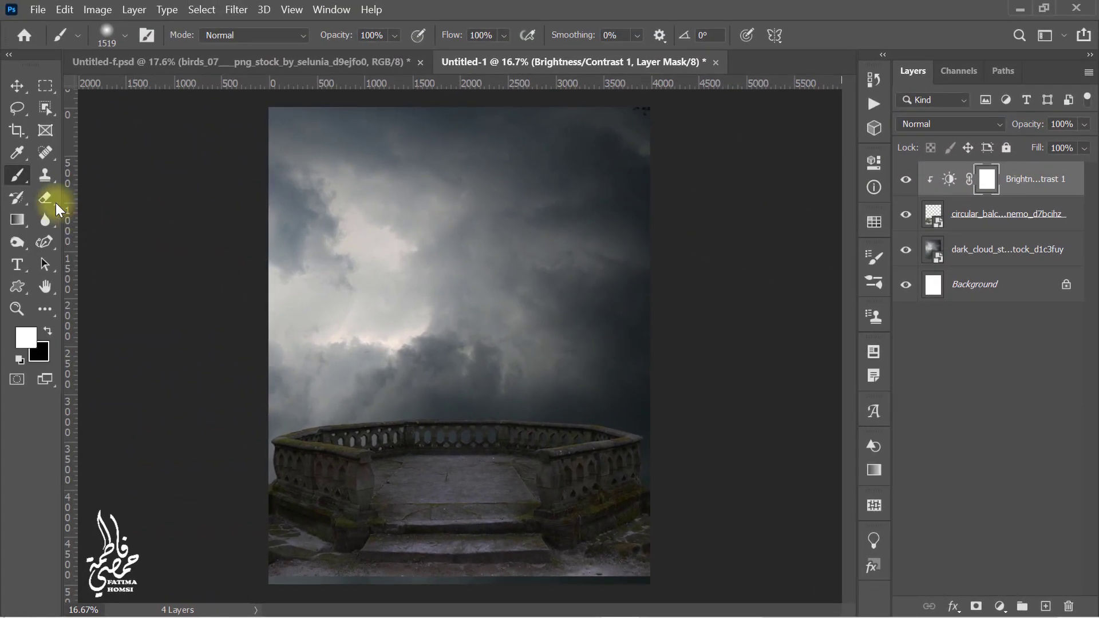
left_click(48, 199)
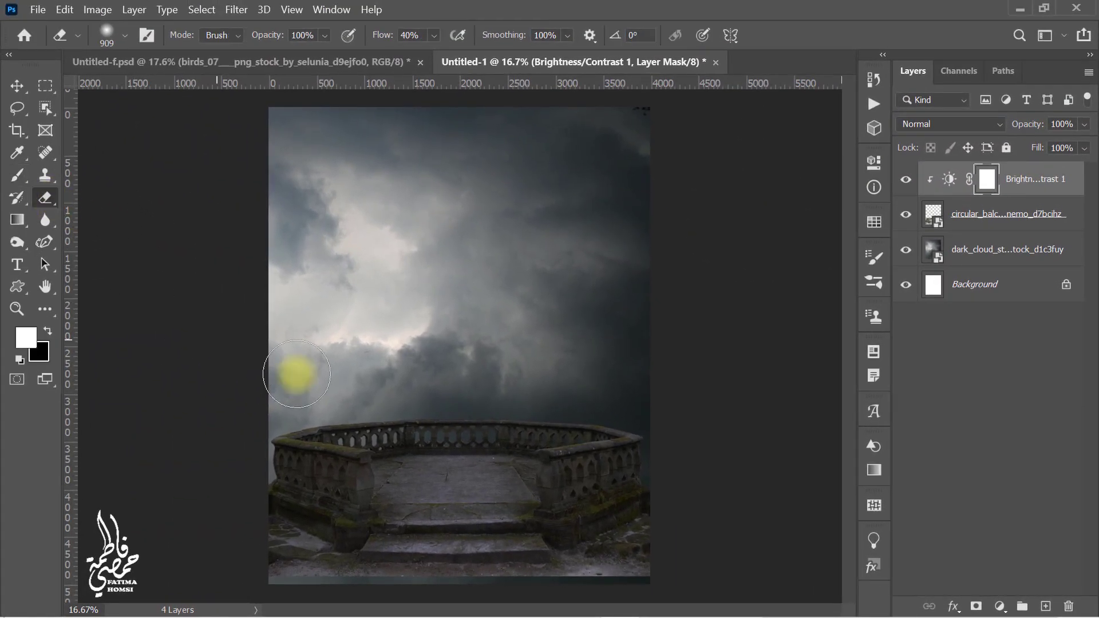
mouse_move(297, 374)
left_mouse_down()
mouse_move(424, 392)
mouse_move(363, 400)
mouse_move(302, 442)
mouse_move(368, 458)
mouse_move(287, 422)
mouse_move(492, 411)
left_mouse_up()
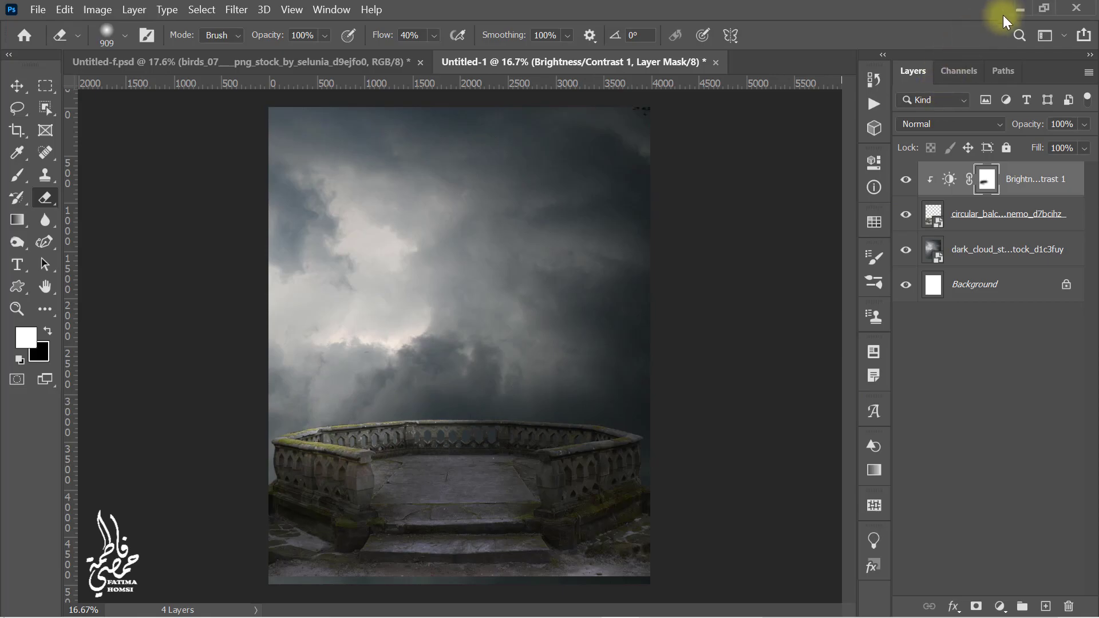
left_click(1018, 8)
mouse_move(531, 135)
left_mouse_down()
mouse_move(618, 608)
mouse_move(611, 187)
left_mouse_up()
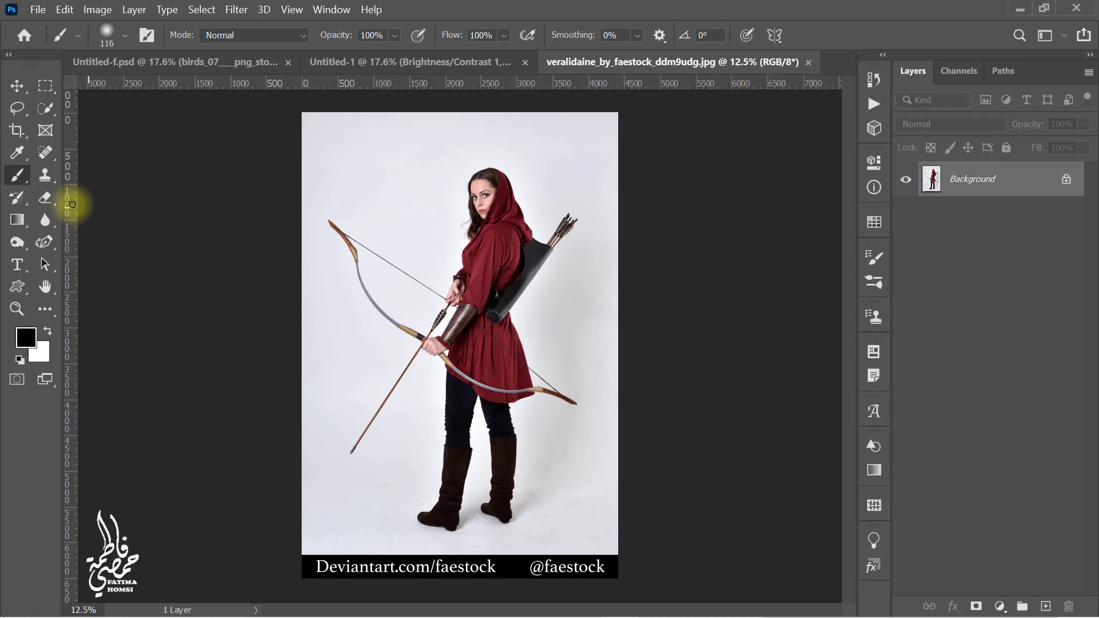
Use the Magic Eraser to remove the light background around the archer
left_click(45, 197)
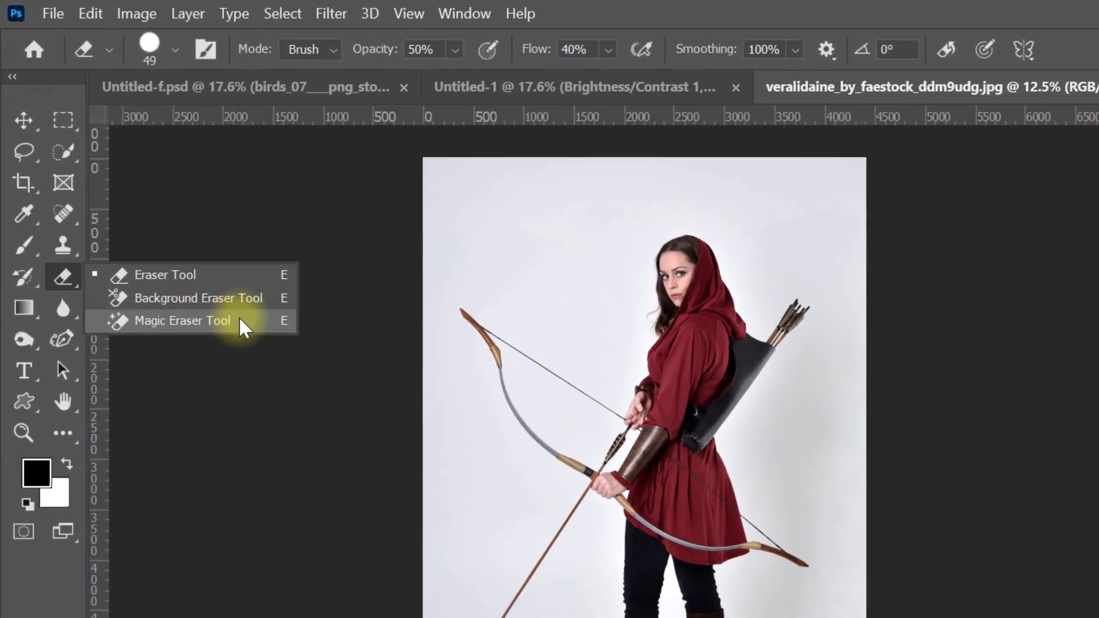
left_click(189, 272)
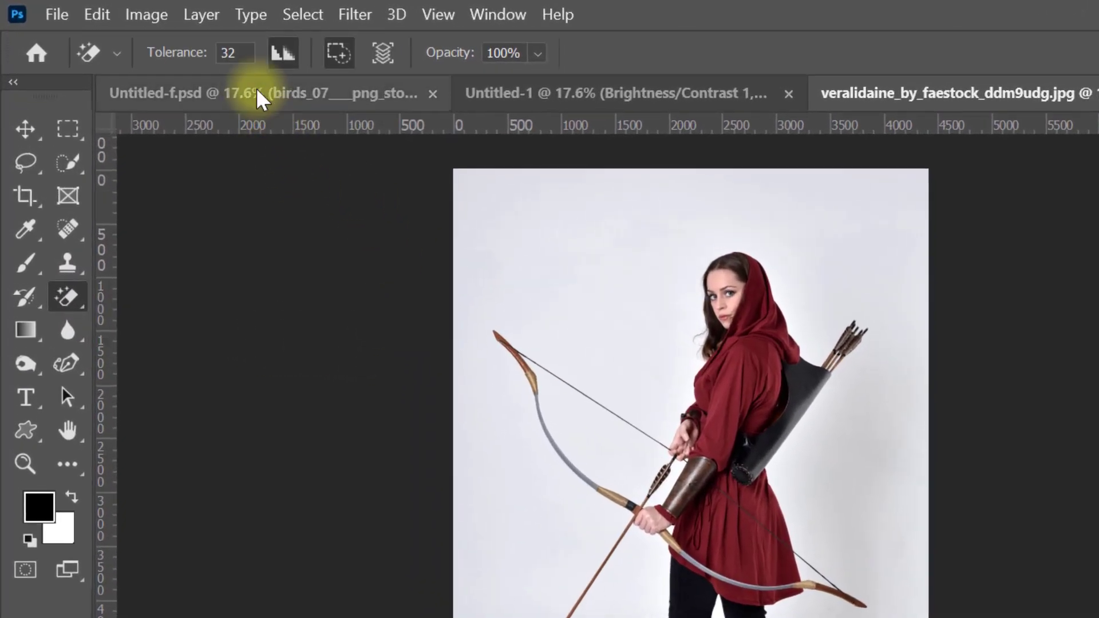
left_click(245, 51)
type("40")
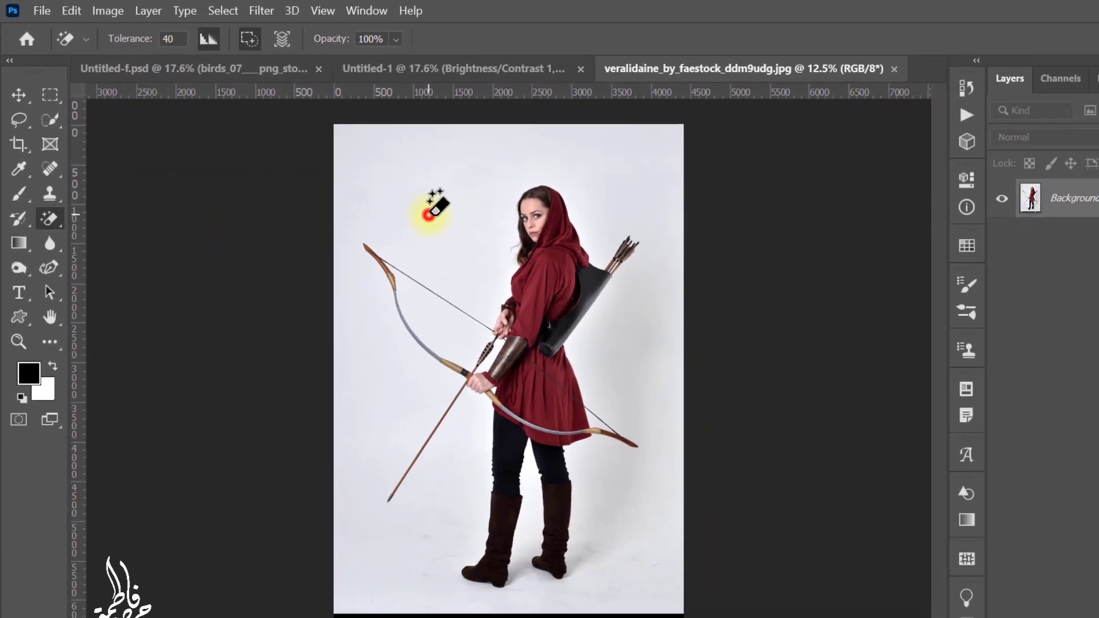
left_click(388, 195)
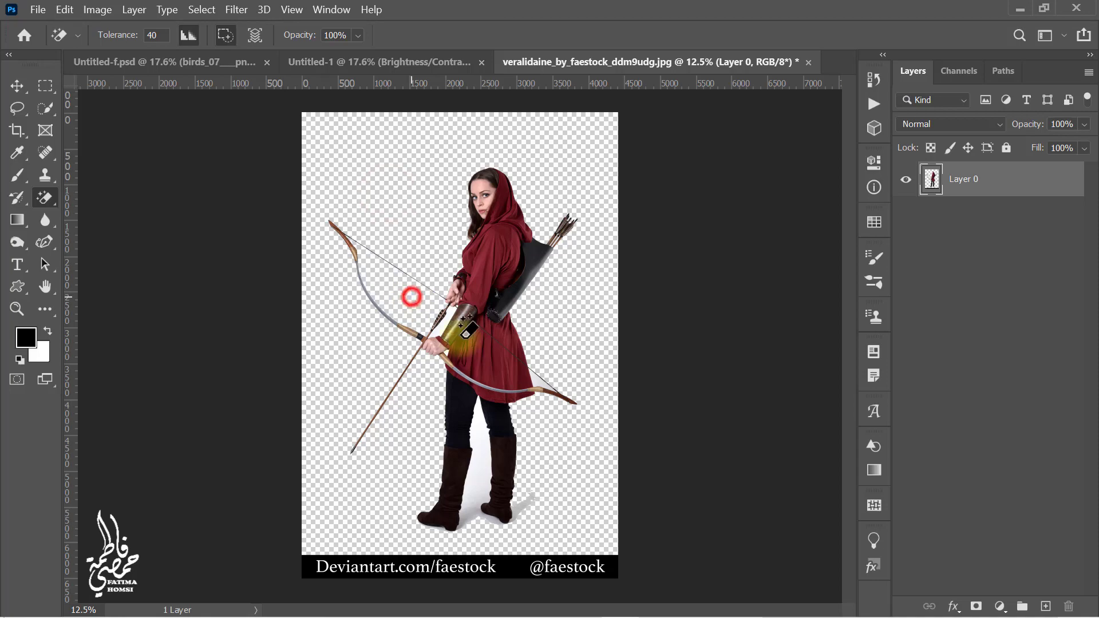
scroll(407, 297, "up", 5)
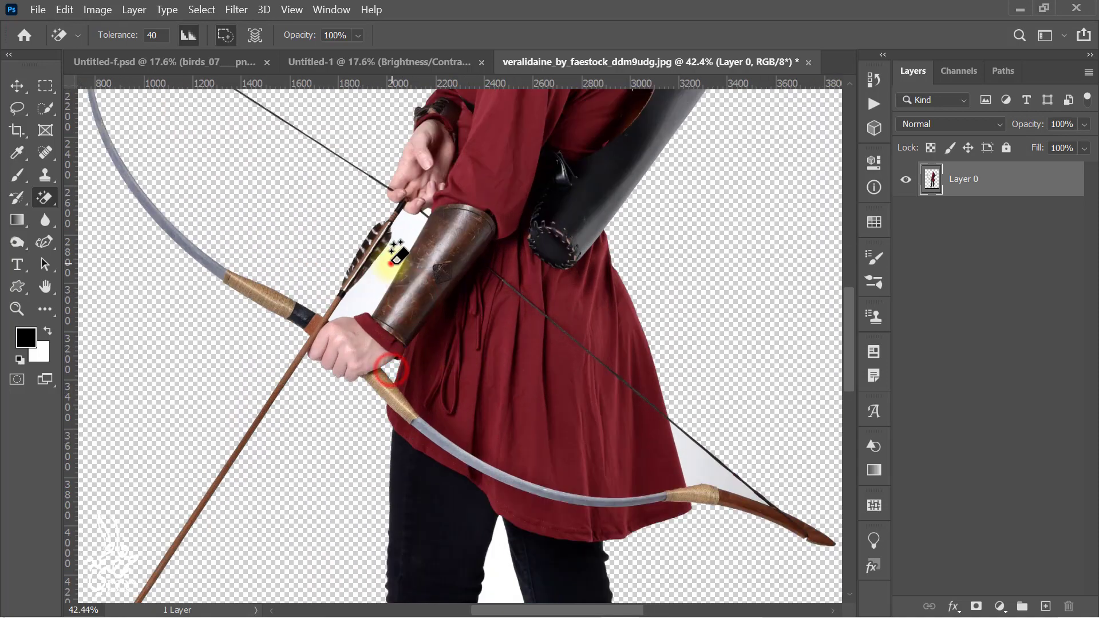
left_click(385, 253)
Erase the remaining white background between the arrow shafts and between the legs
left_click_drag(666, 152, 507, 391)
scroll(582, 269, "up", 5)
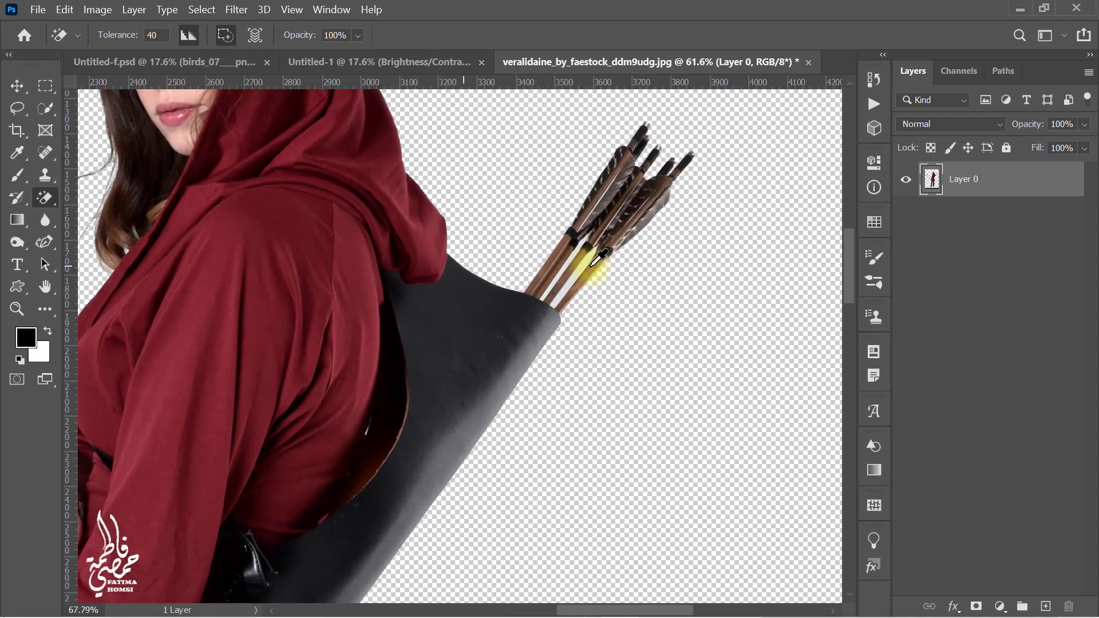
left_click(581, 260)
scroll(559, 245, "down", 5)
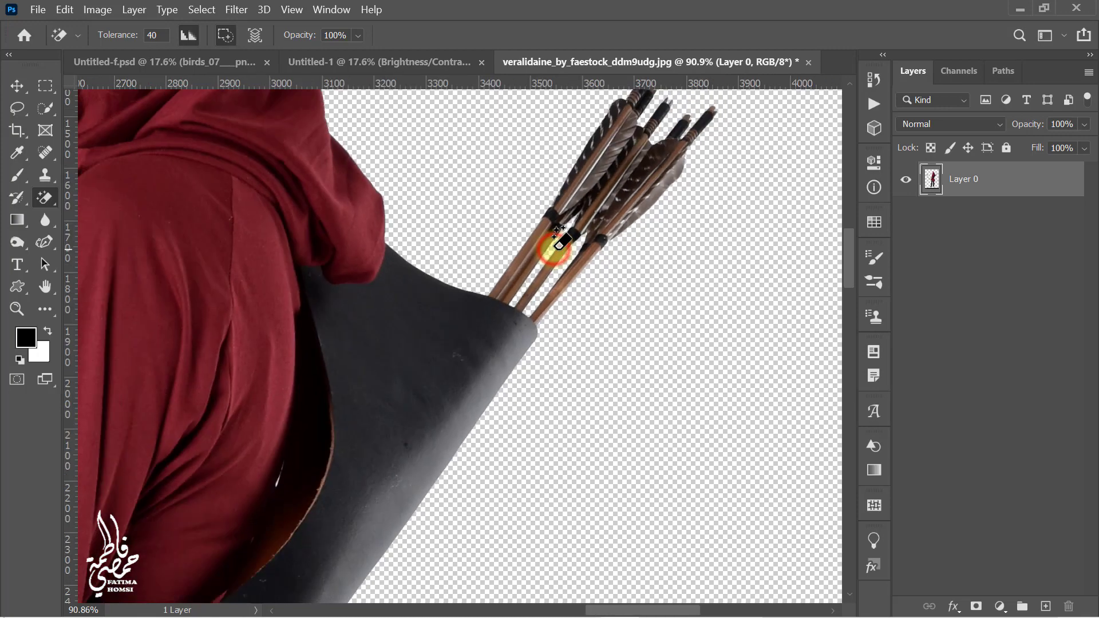
left_click_drag(411, 430, 430, 128)
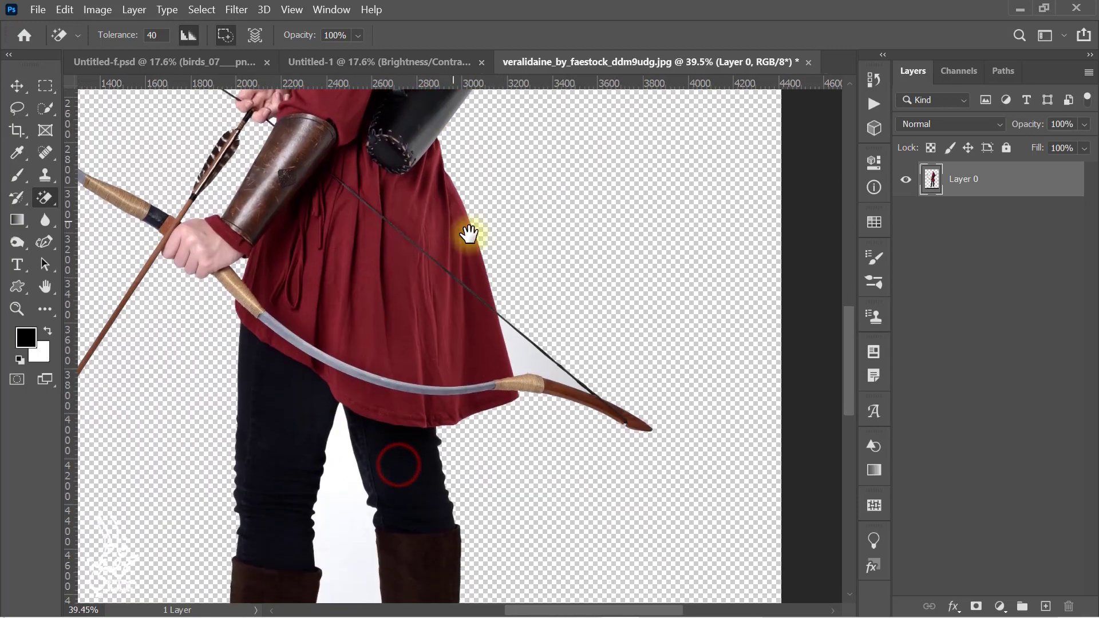
scroll(430, 353, "down", 2)
scroll(393, 355, "down", 2)
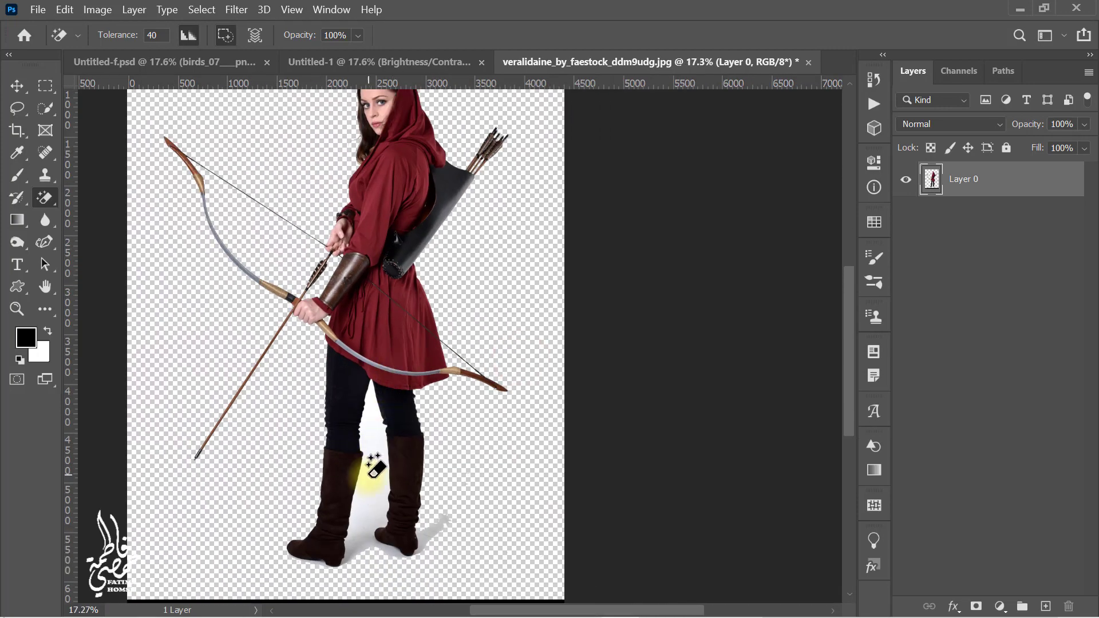
left_click(368, 480)
scroll(362, 542, "down", 1)
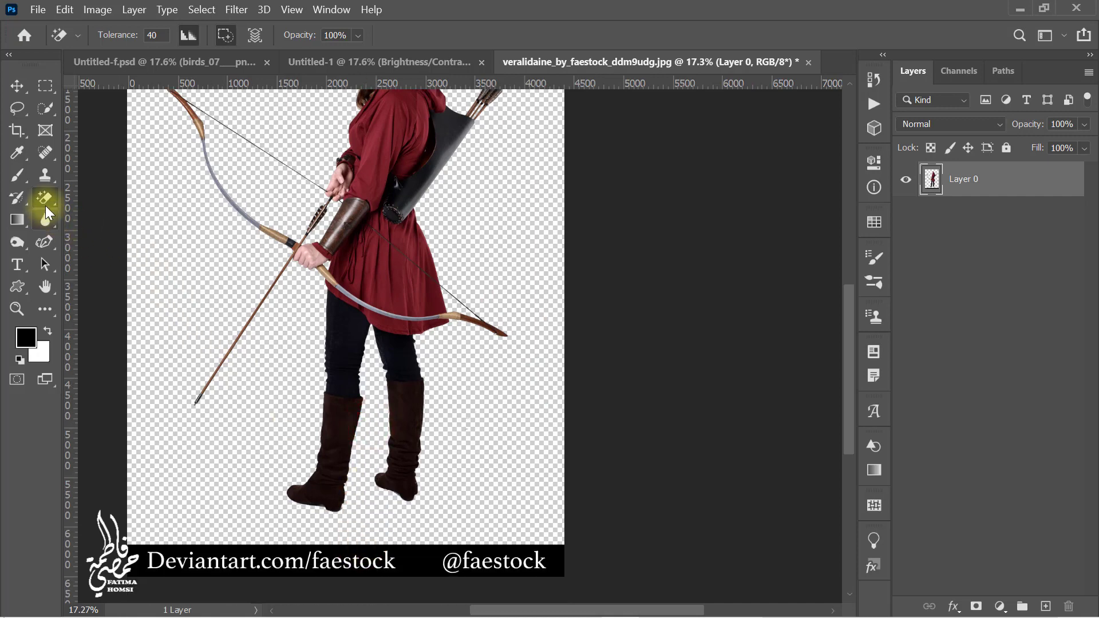
Erase the bottom watermark banner with a 589 px, 100% opacity Eraser and fit the photo on screen
right_click(45, 203)
left_click(122, 197)
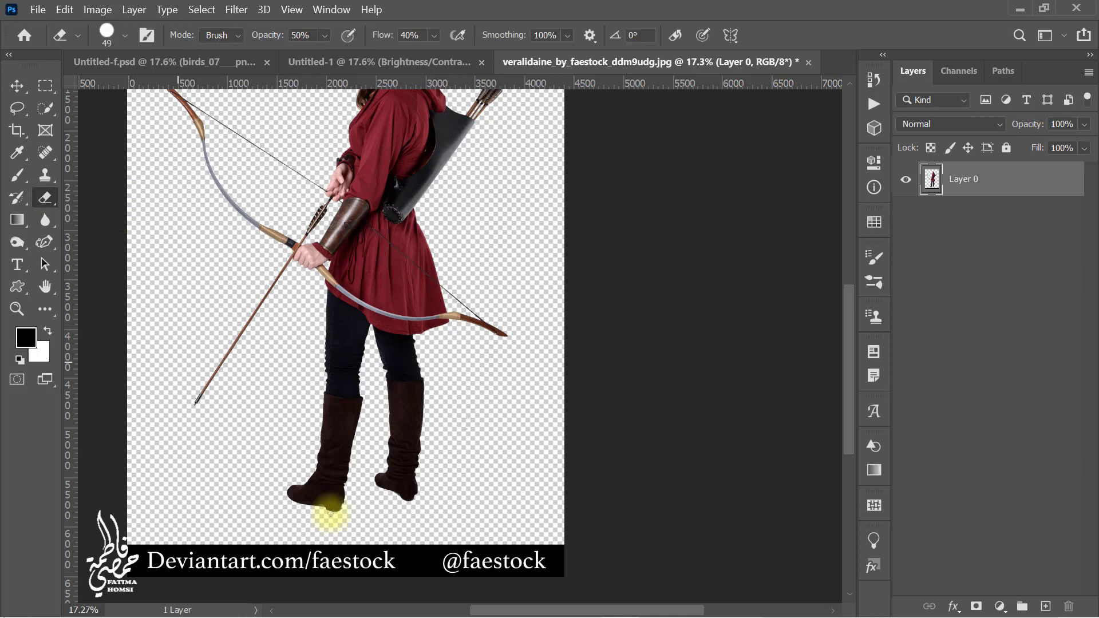
left_click_drag(408, 538, 443, 544)
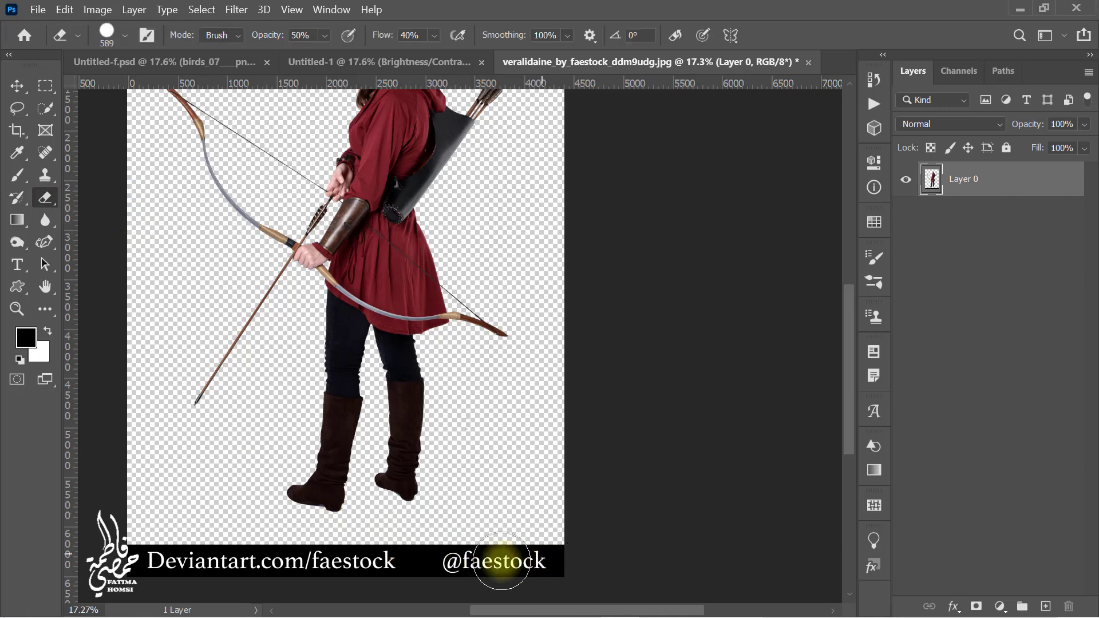
left_click_drag(538, 561, 515, 563)
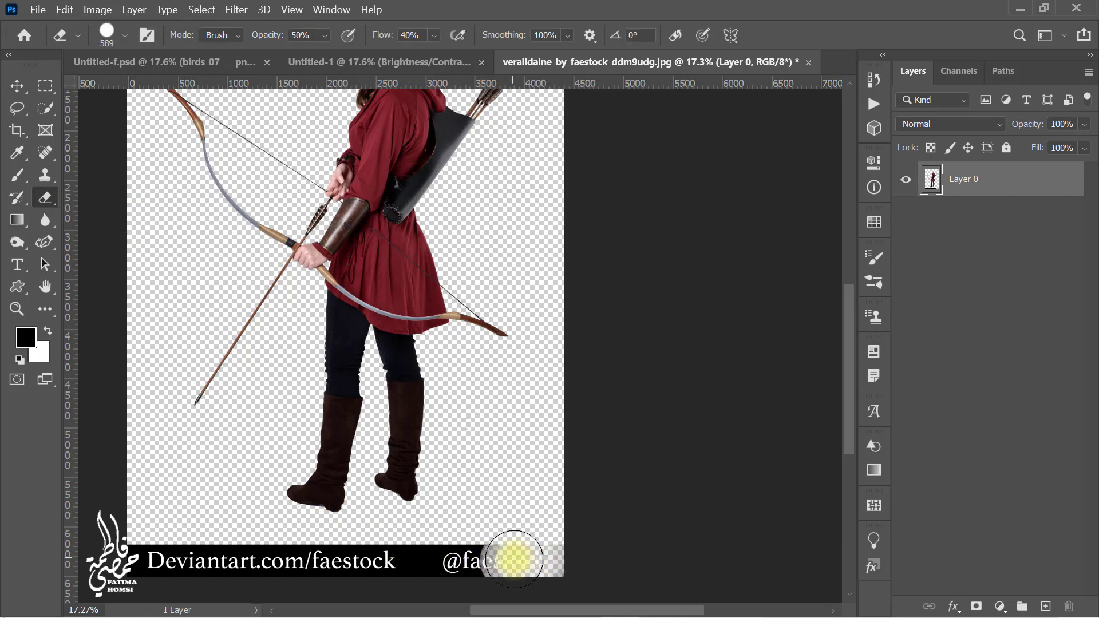
left_click_drag(262, 47, 404, 88)
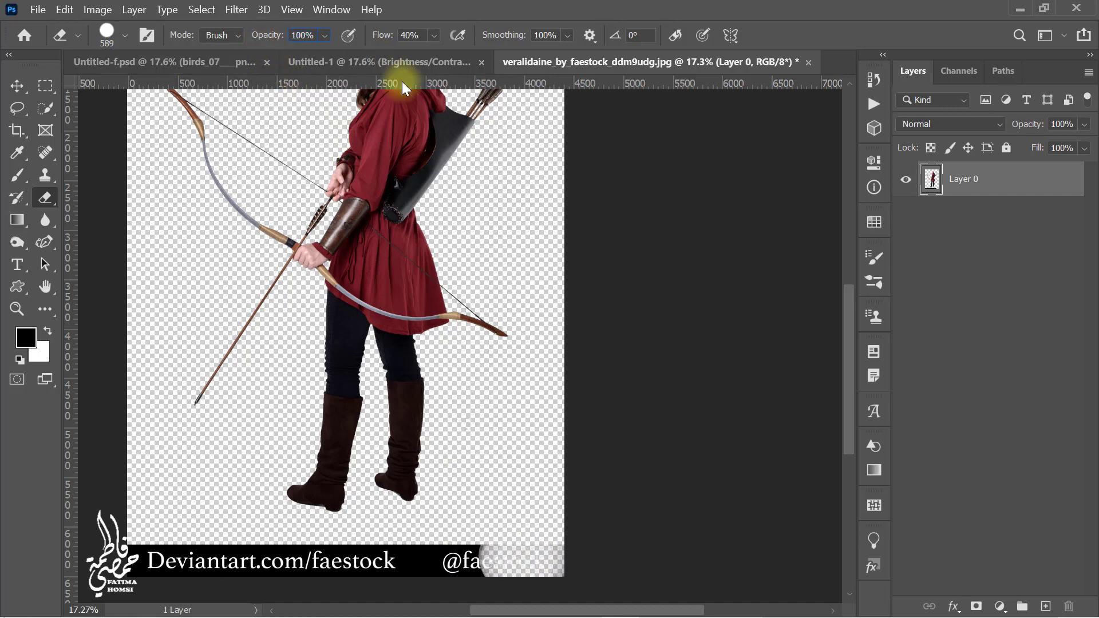
left_click_drag(558, 547, 103, 556)
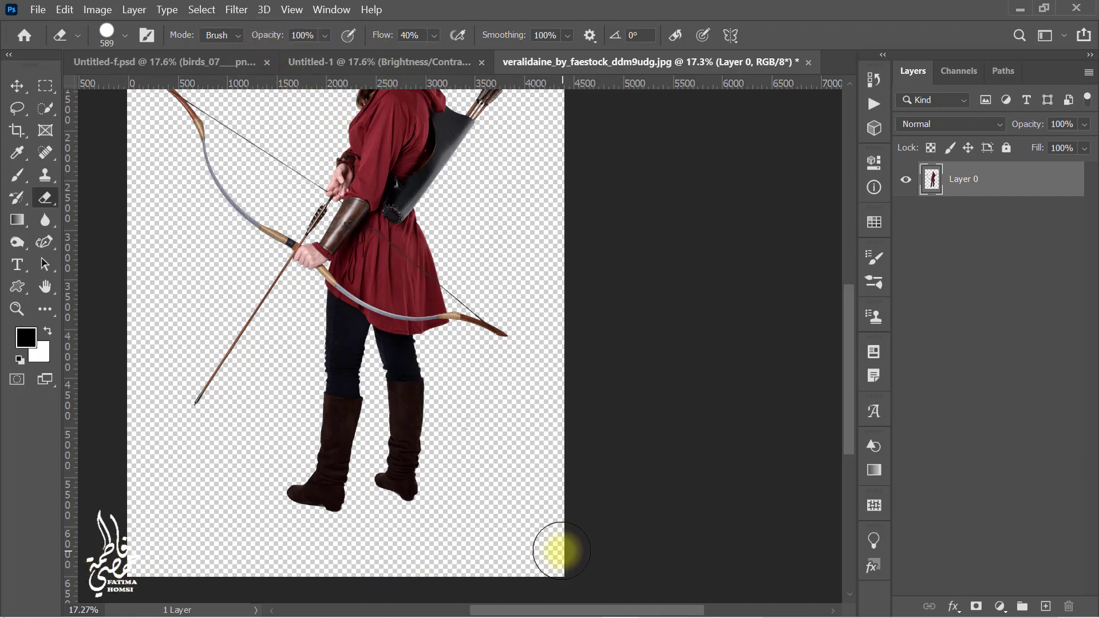
key("ctrl+0")
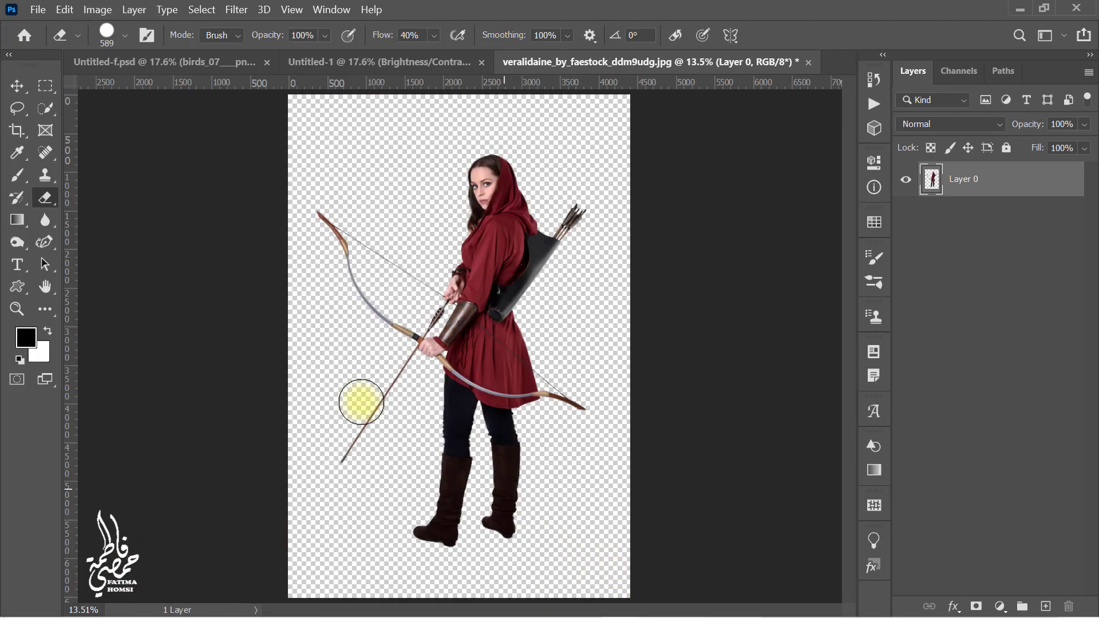
left_click(18, 85)
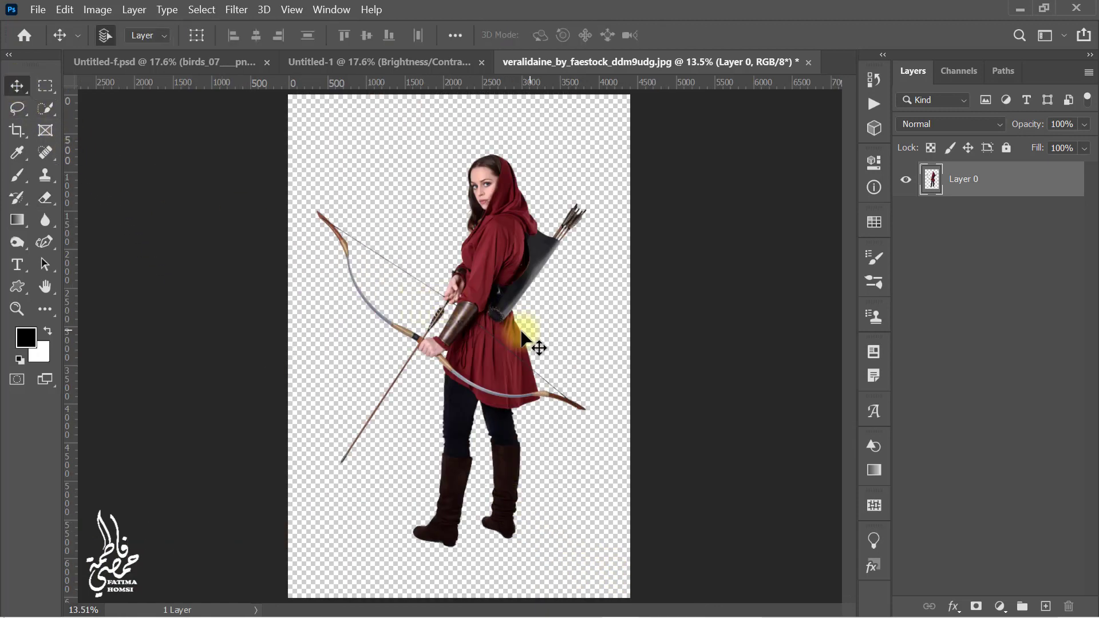
Drag the archer layer into the balcony composite and scale it down to about 52%
left_click_drag(522, 333, 401, 61)
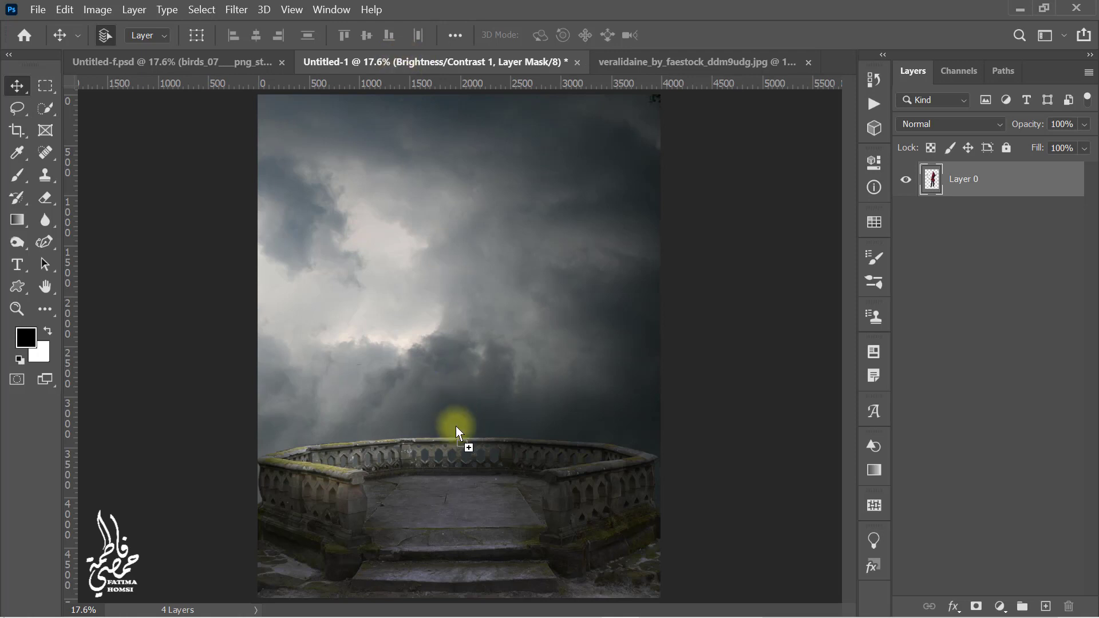
left_click_drag(462, 475, 463, 475)
key("ctrl+t")
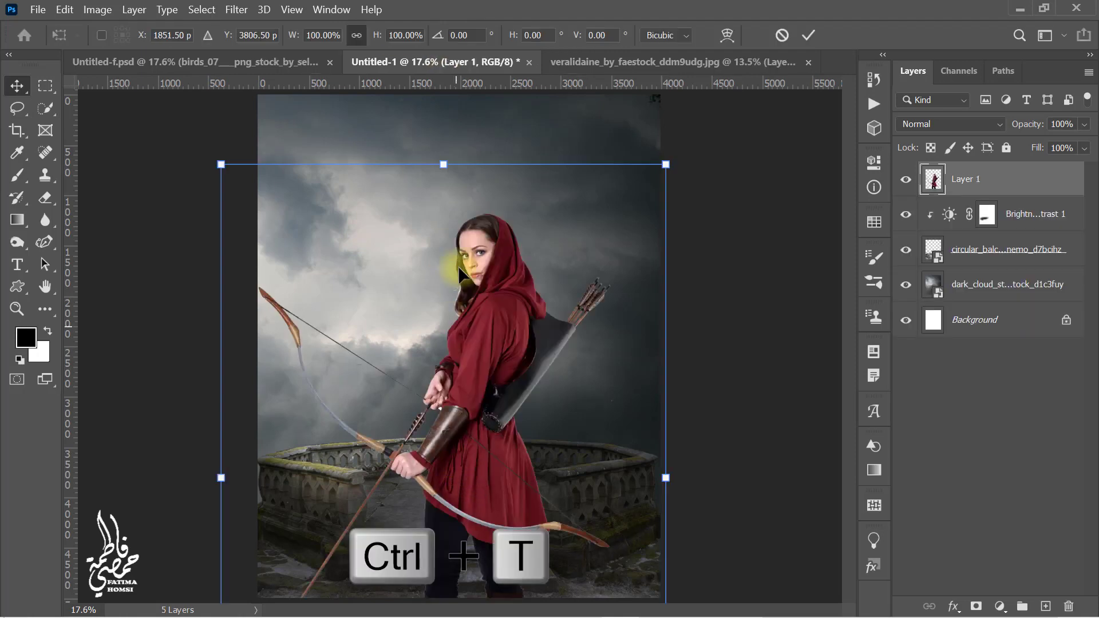
left_click_drag(443, 163, 454, 380)
left_click_drag(467, 483, 468, 312)
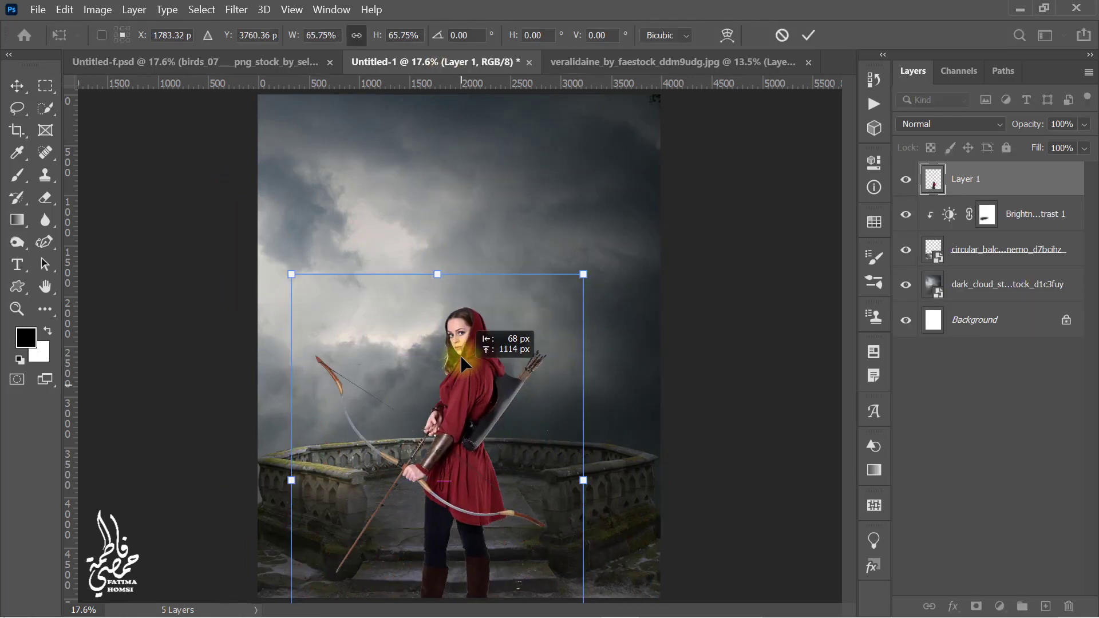
left_click_drag(451, 208, 451, 296)
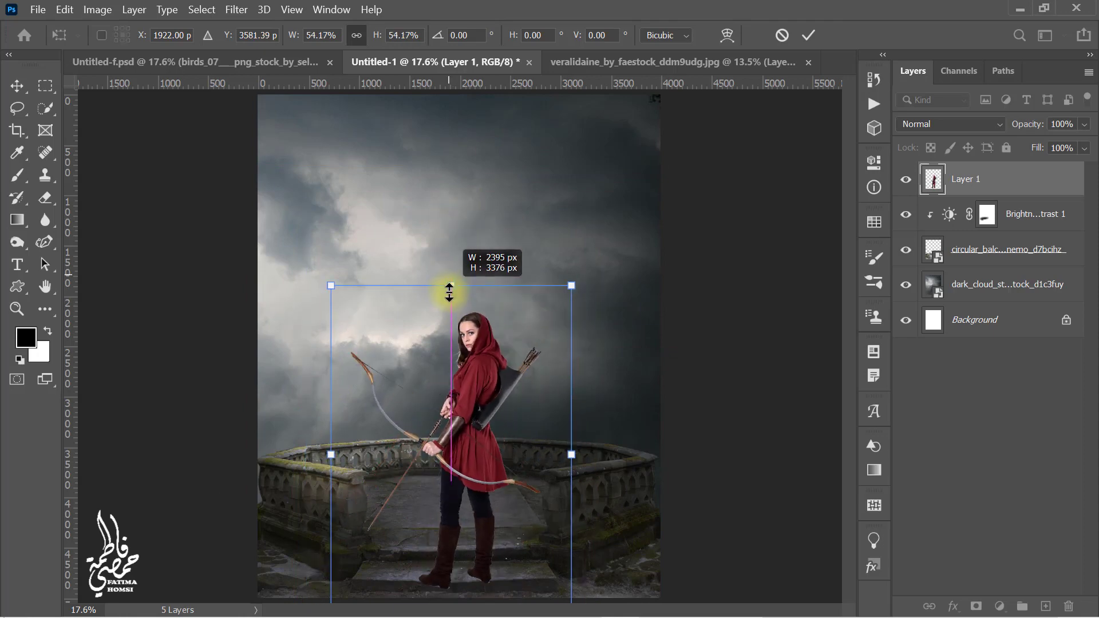
Fine-tune the archer to 52.8% standing on the balcony, commit, and add a layer mask
left_click_drag(452, 373, 451, 367)
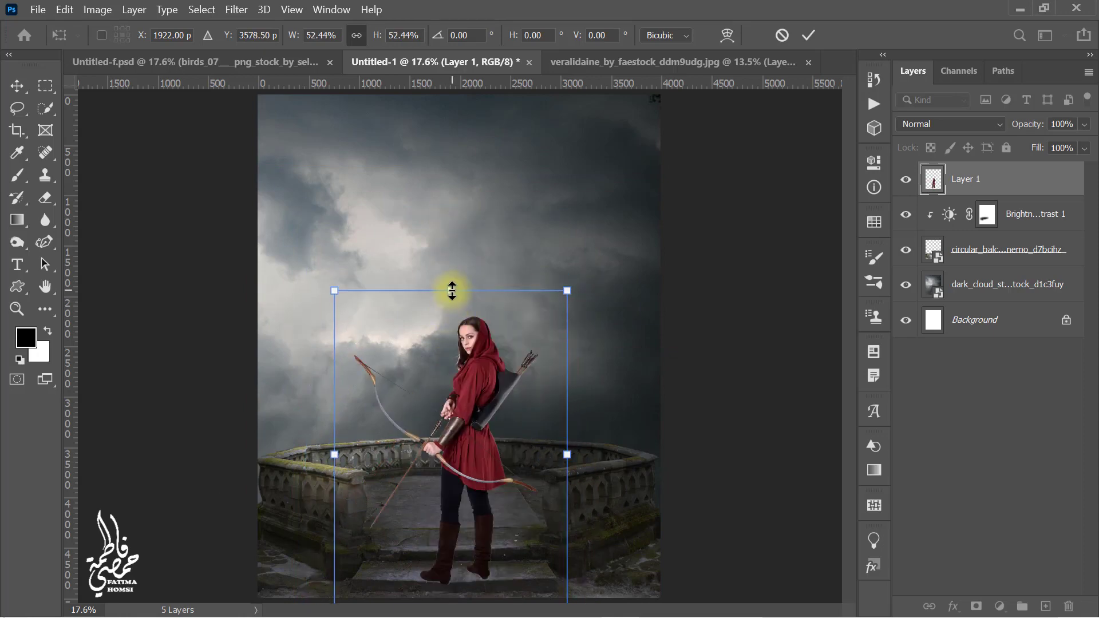
left_click_drag(452, 291, 452, 288)
left_click_drag(449, 384, 448, 380)
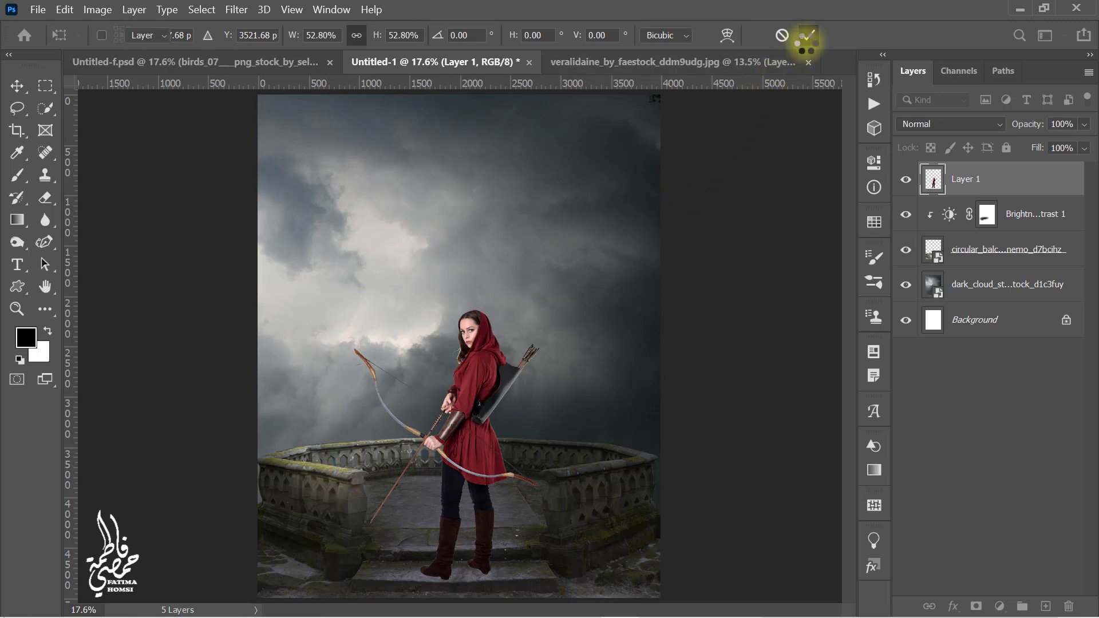
left_click(807, 36)
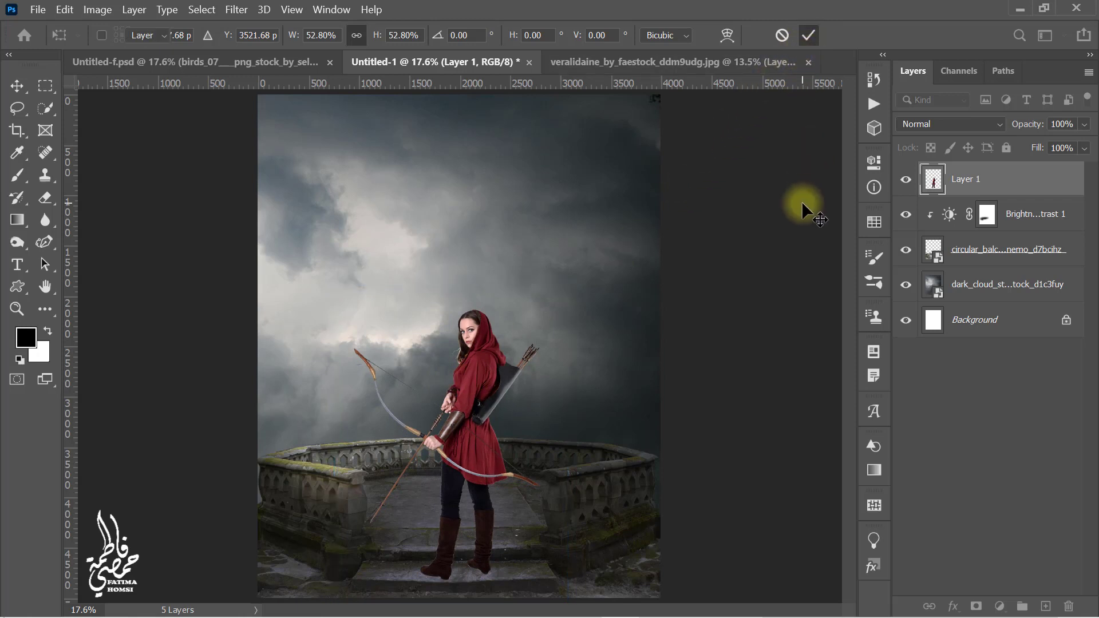
left_click(976, 608)
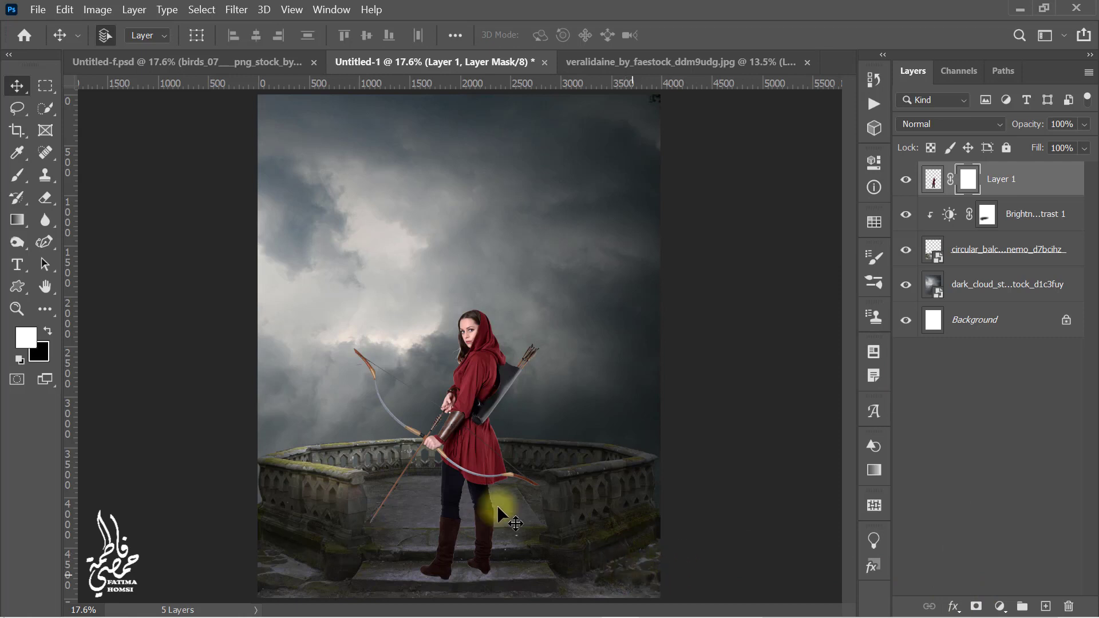
Erase the flyaway hair strands on the archer's mask using a 40 px, then 13 px brush
left_click(46, 198)
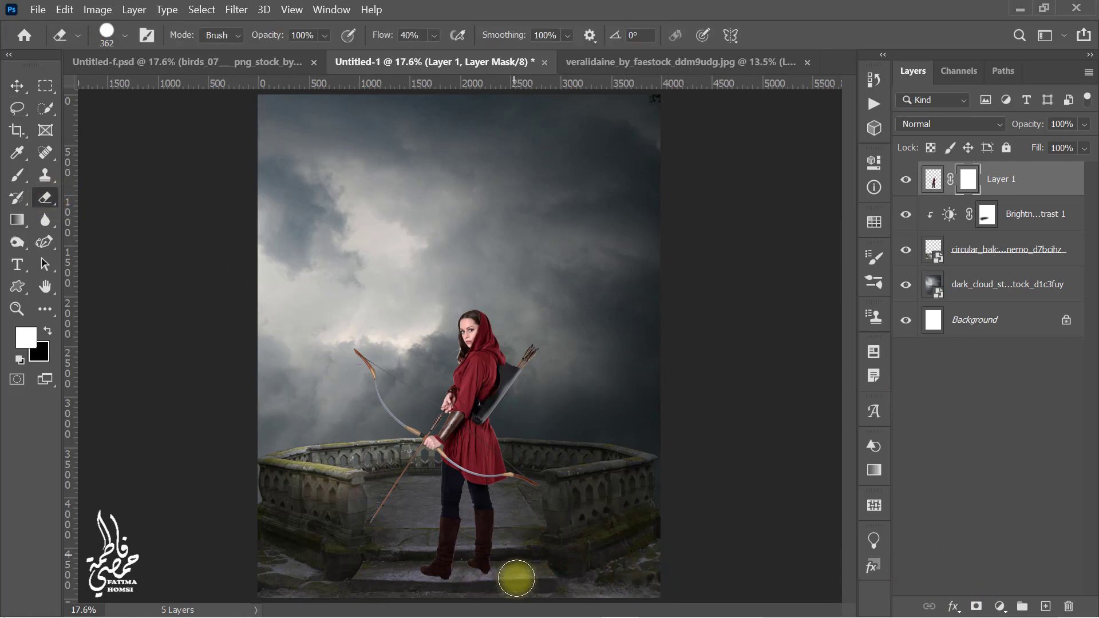
scroll(447, 320, "up", 5)
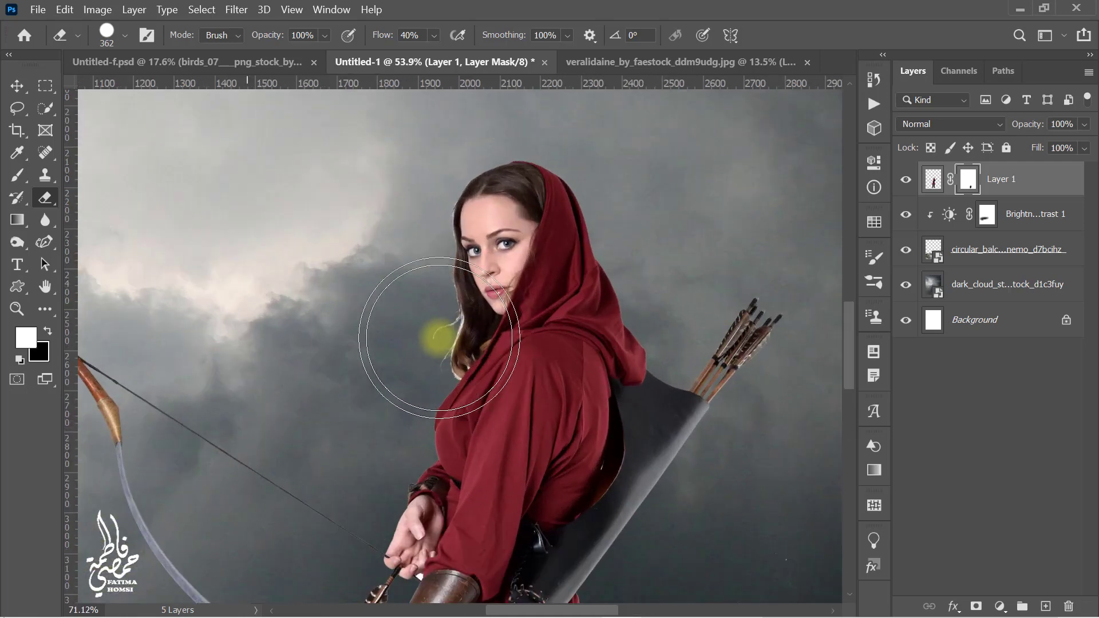
scroll(437, 336, "up", 5)
left_click_drag(437, 309, 221, 339)
left_click_drag(393, 326, 355, 318)
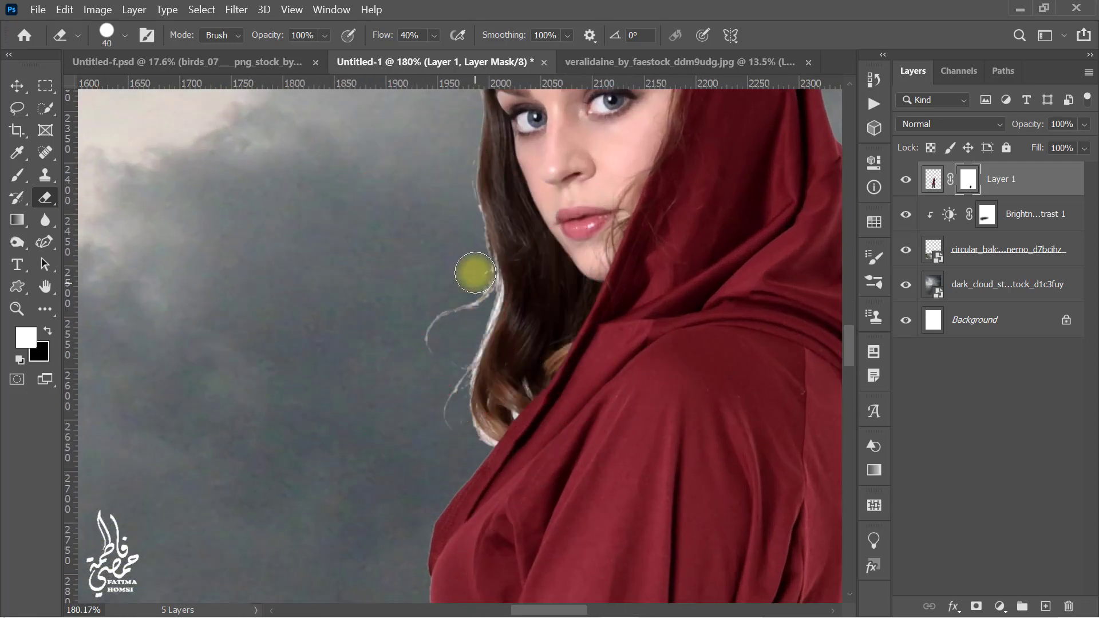
mouse_move(484, 322)
left_mouse_down()
mouse_move(453, 372)
mouse_move(437, 376)
mouse_move(453, 309)
mouse_move(437, 397)
mouse_move(454, 385)
mouse_move(454, 441)
mouse_move(449, 400)
mouse_move(471, 325)
left_mouse_up()
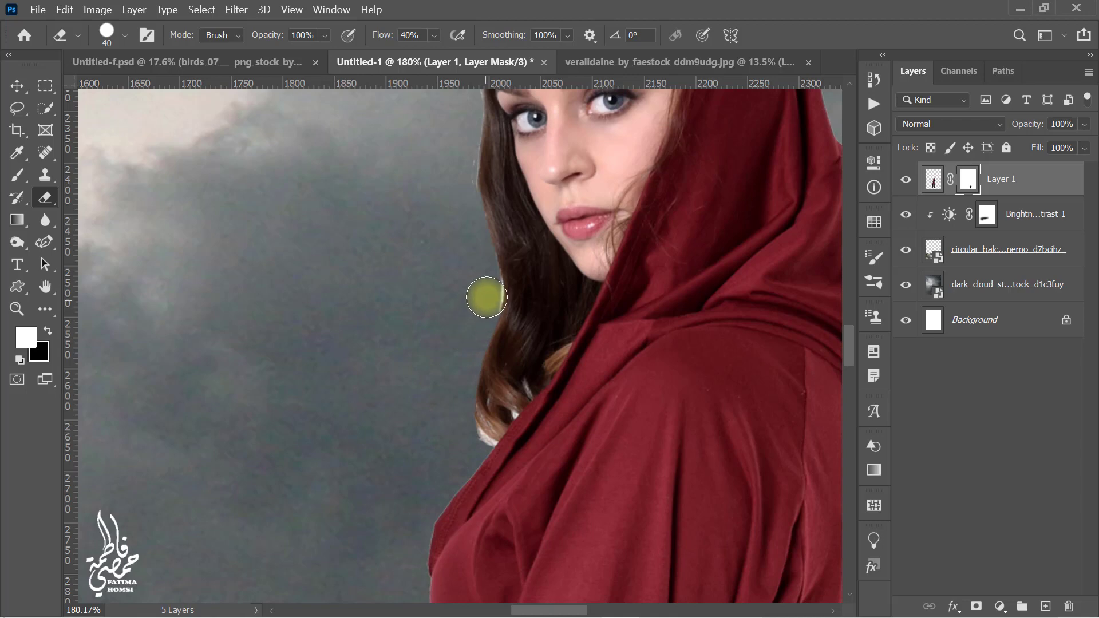
scroll(481, 437, "up", 4)
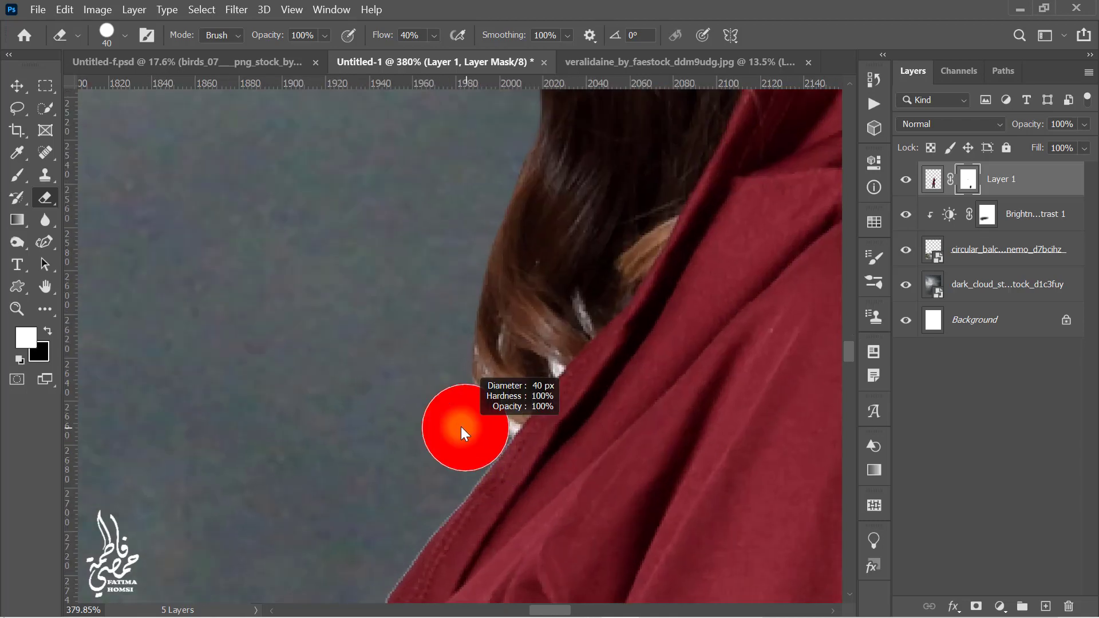
left_click_drag(468, 426, 529, 420)
scroll(495, 428, "up", 4)
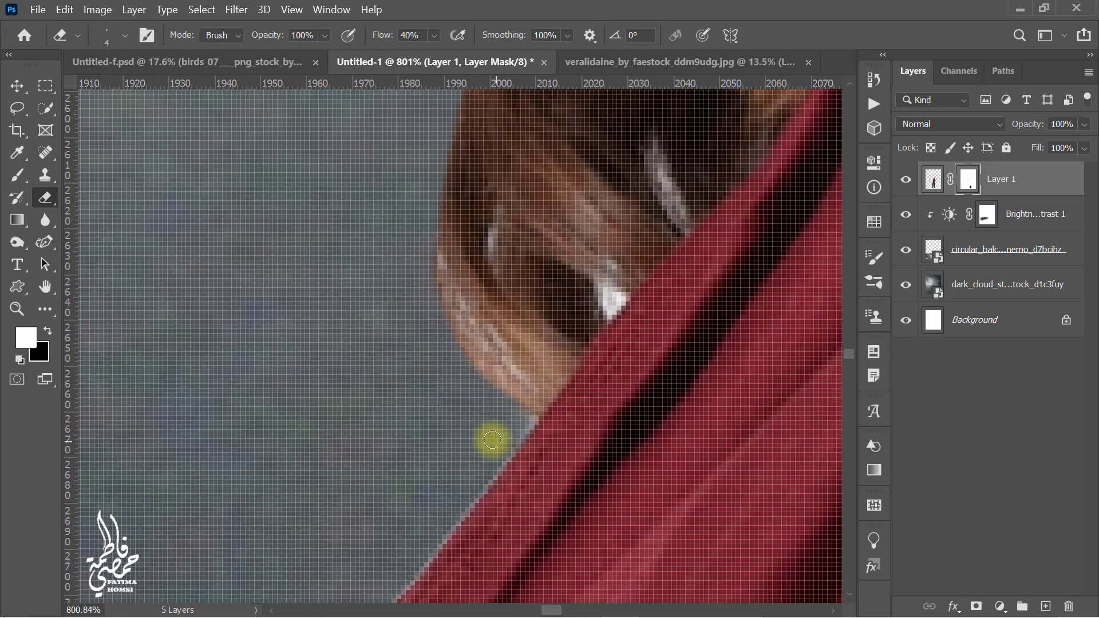
scroll(414, 411, "down", 5)
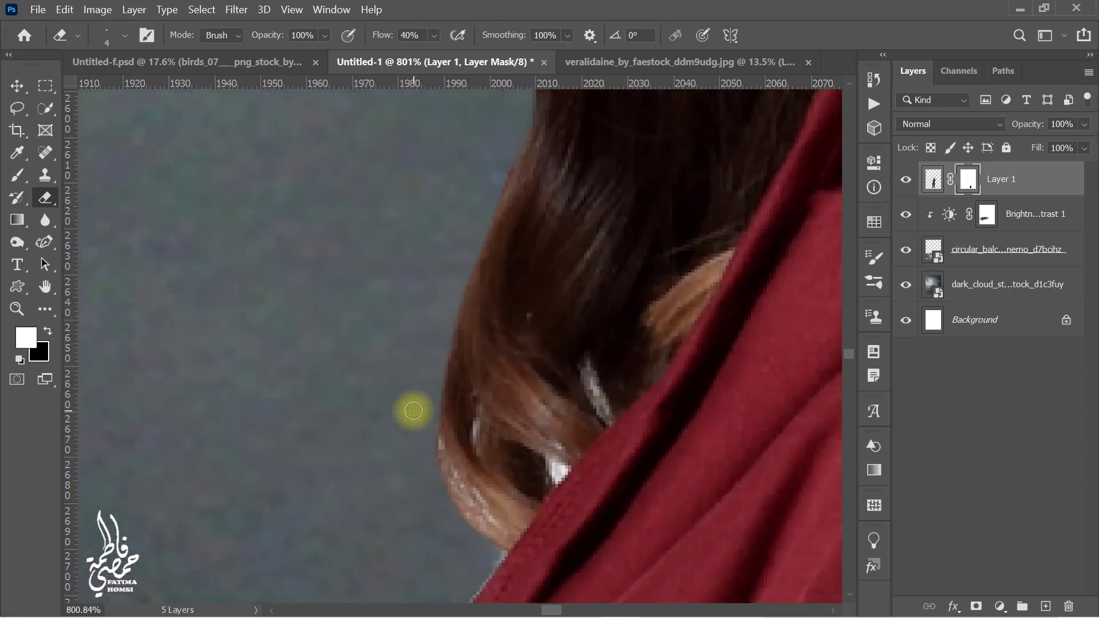
scroll(401, 412, "down", 5)
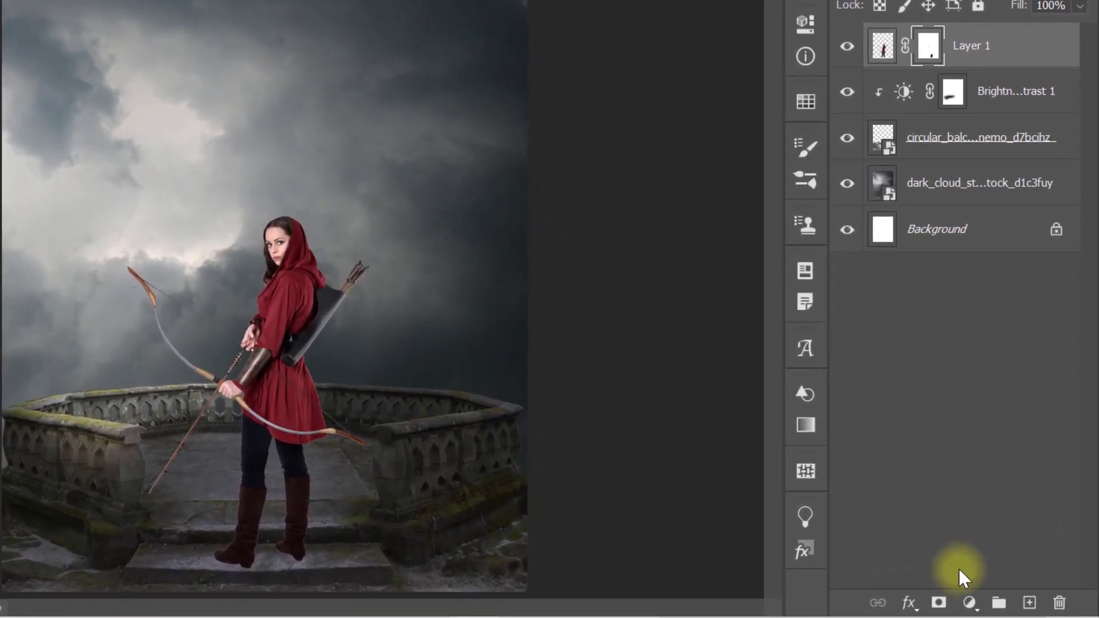
Add a Levels adjustment clipped to the archer, lowering the output white level to darken her
left_click(971, 604)
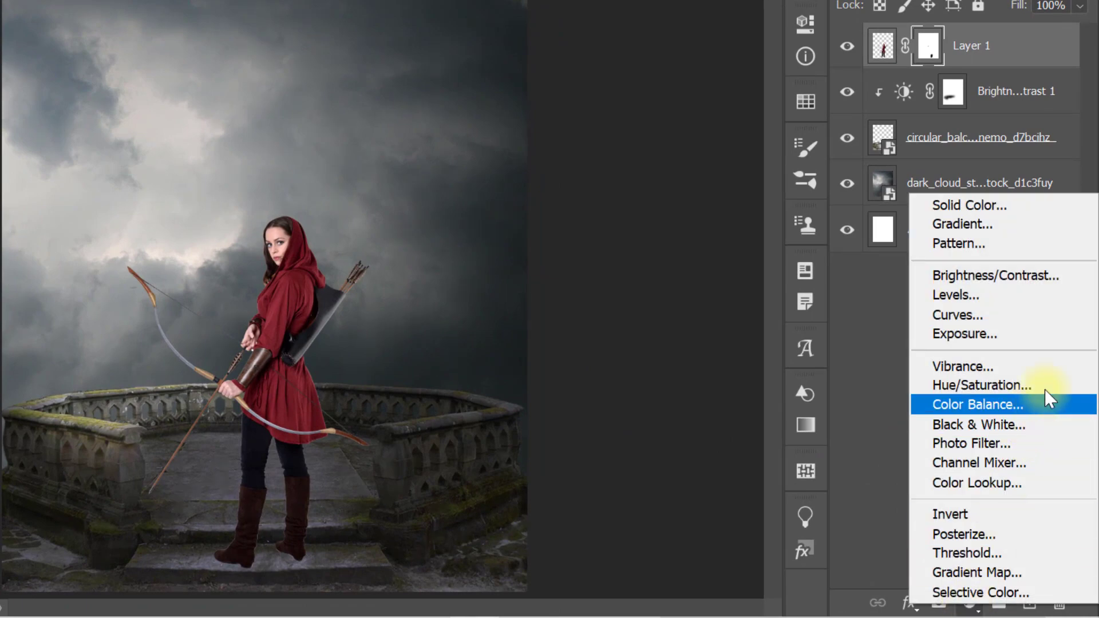
left_click(1060, 299)
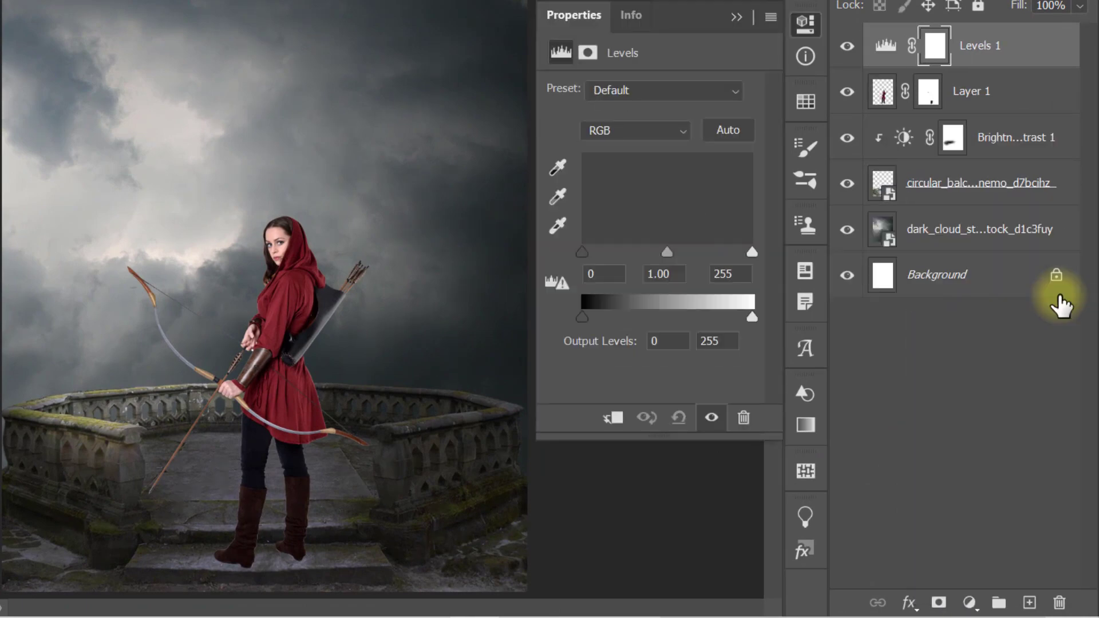
left_click(612, 421)
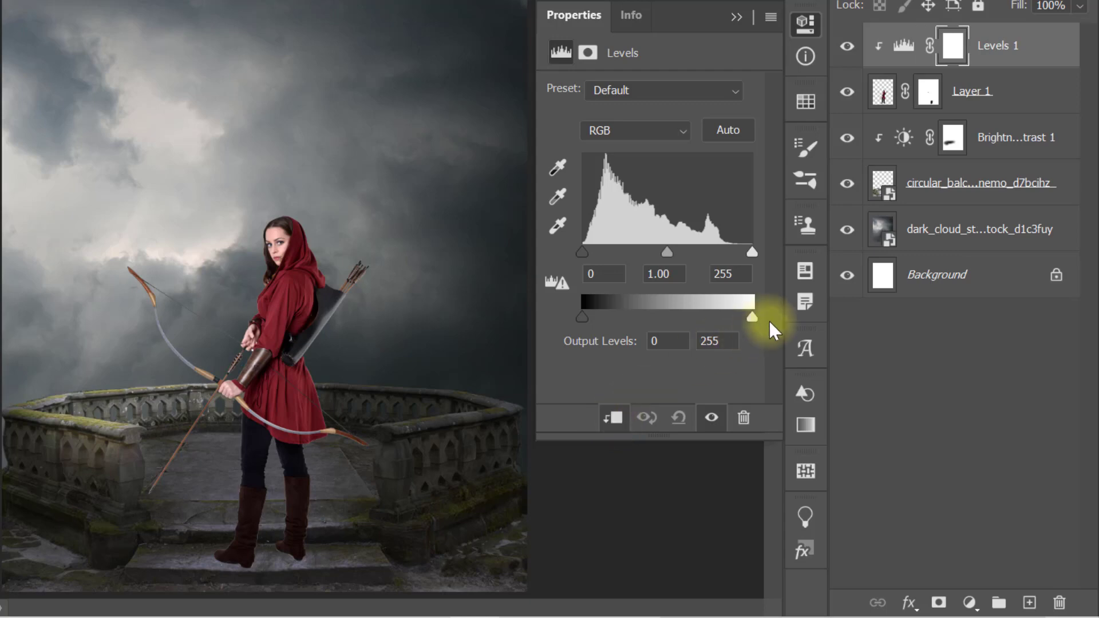
left_click_drag(751, 318, 665, 319)
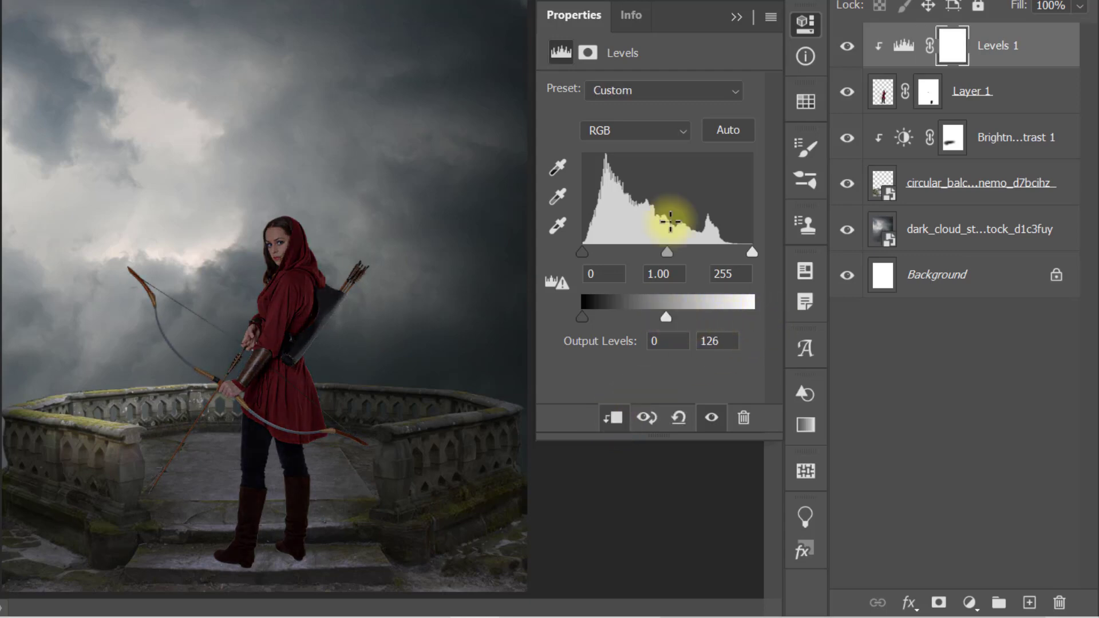
left_click(736, 17)
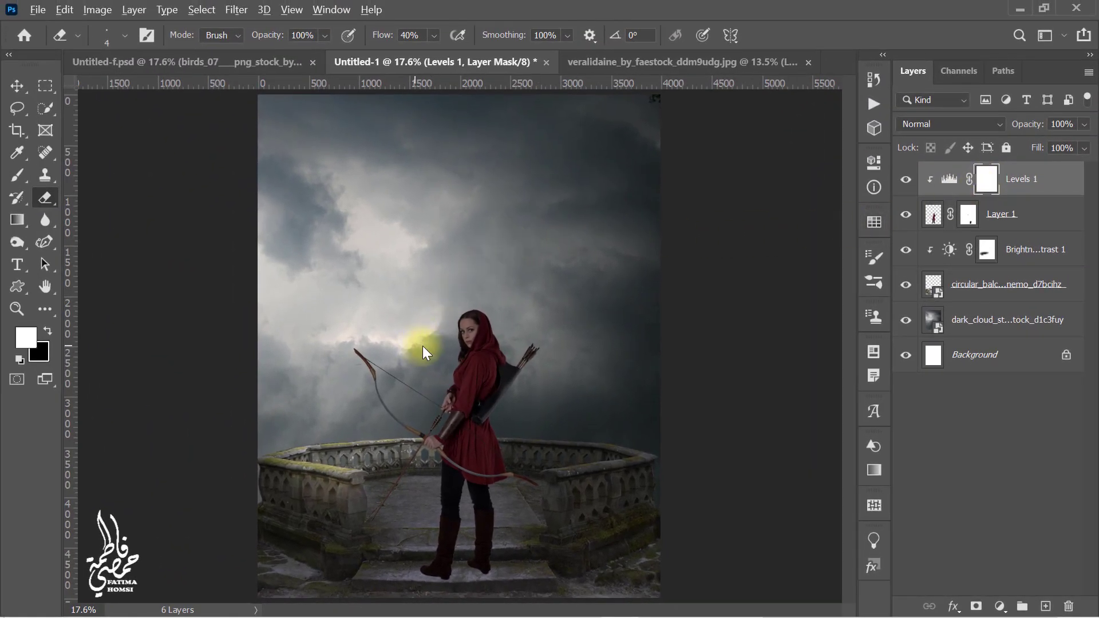
Choose a soft round brush and select the Brightness/Contrast 1 layer
right_click(448, 347)
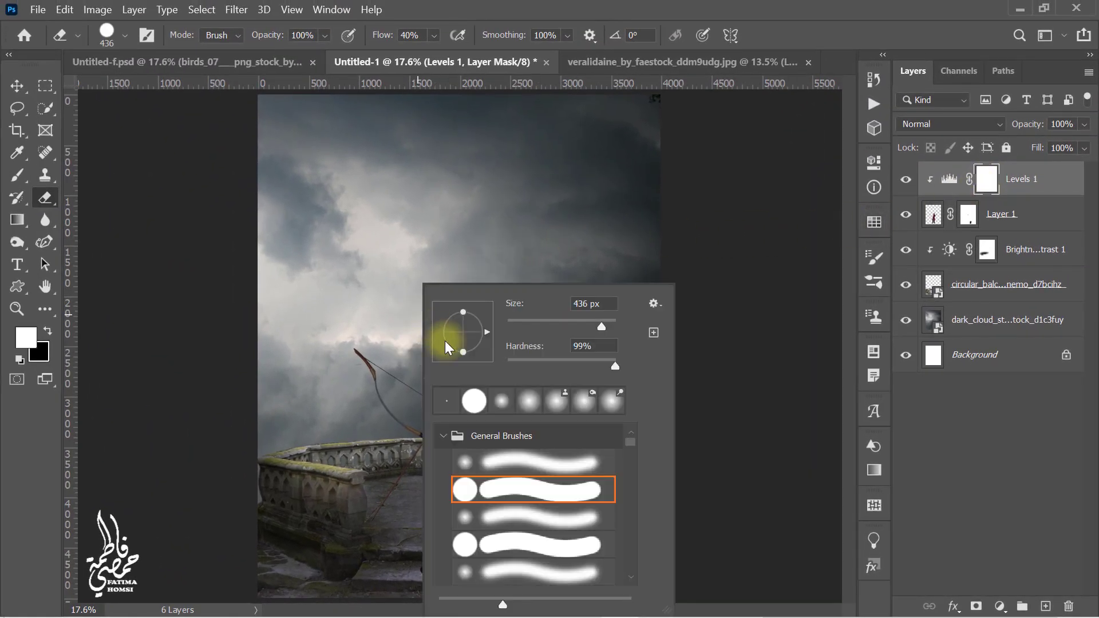
left_click(514, 460)
left_click(966, 202)
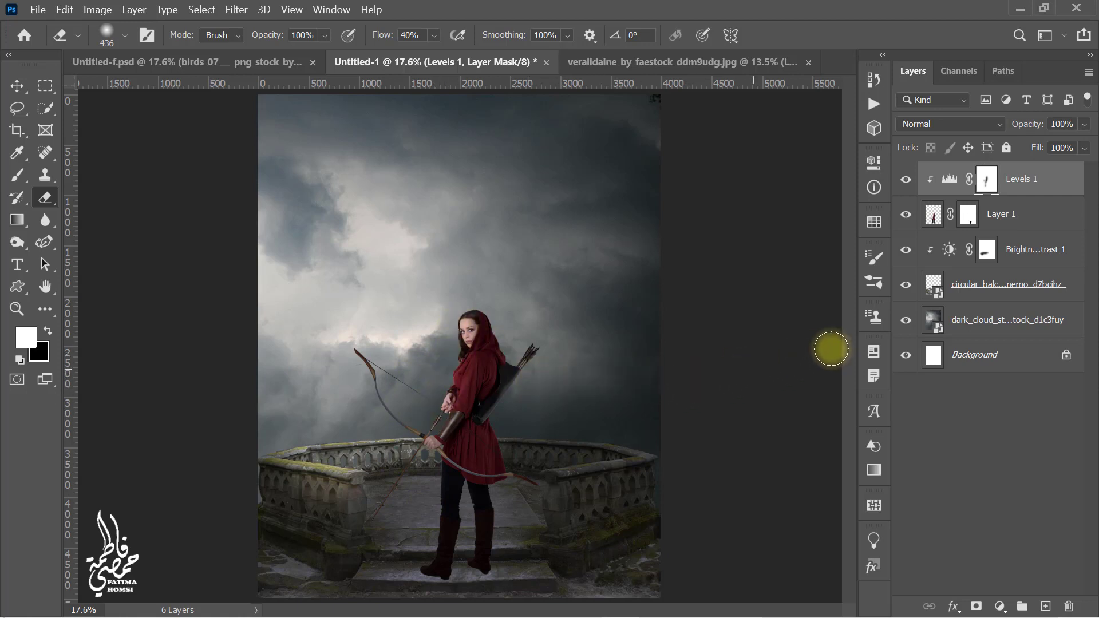
left_click(953, 256)
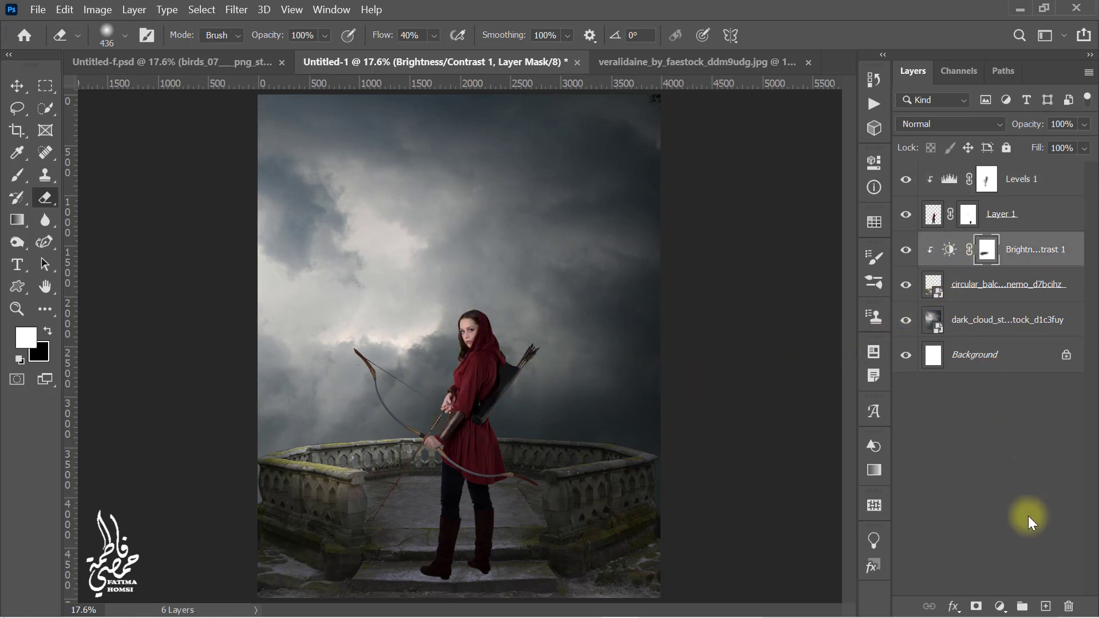
On a new layer, paint a black shadow under the boots at 50% opacity and skew it
left_click(1043, 606)
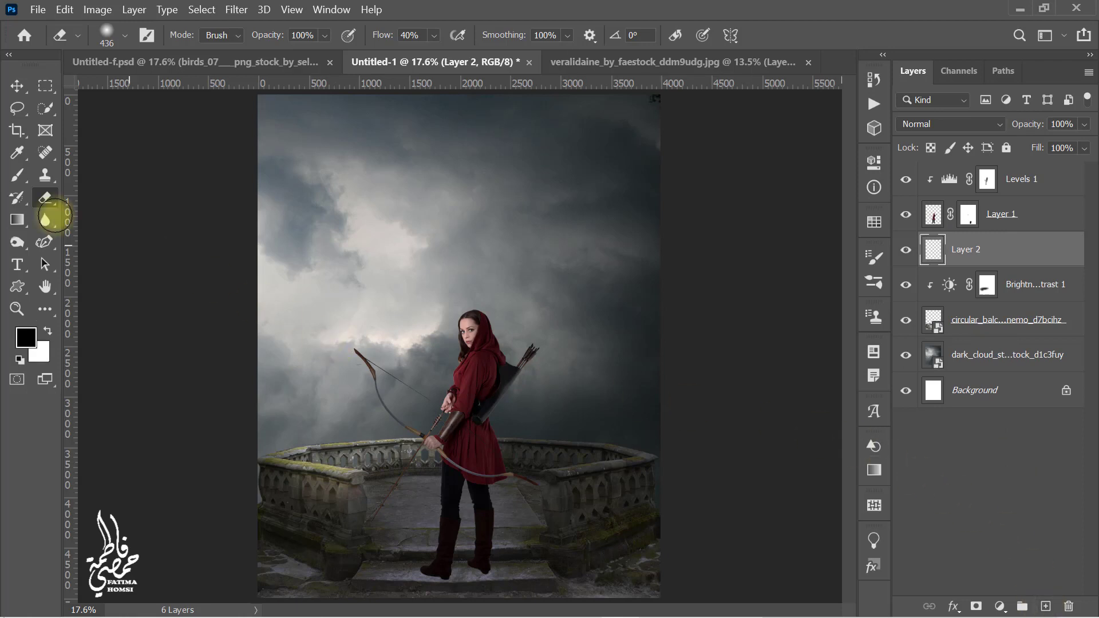
left_click(20, 182)
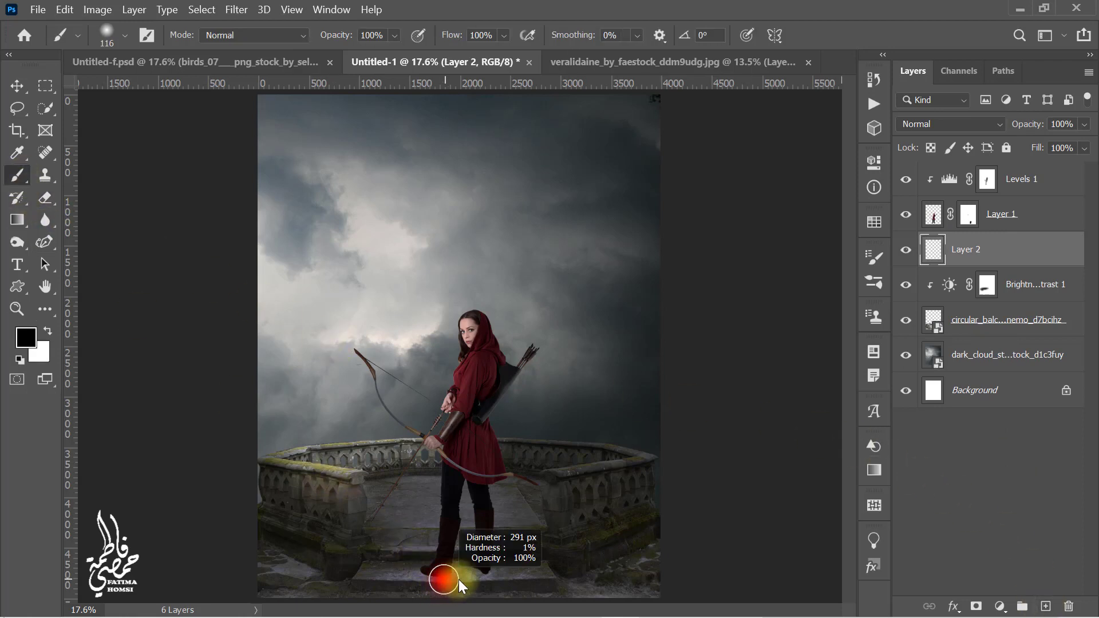
mouse_move(446, 580)
left_mouse_down()
mouse_move(482, 575)
mouse_move(547, 601)
left_mouse_up()
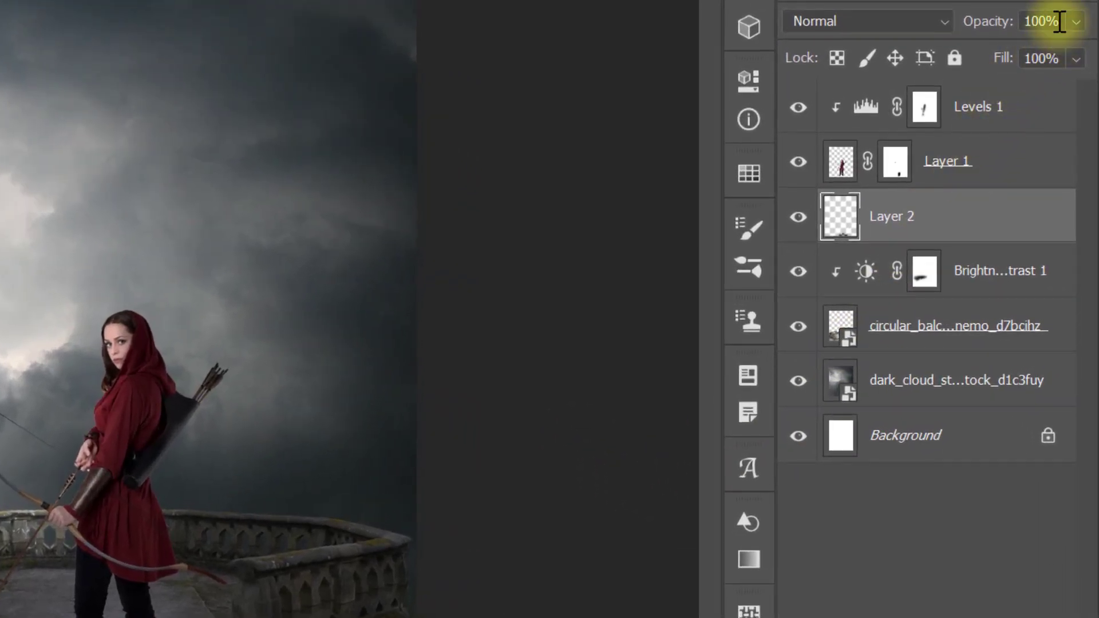
left_click(1060, 22)
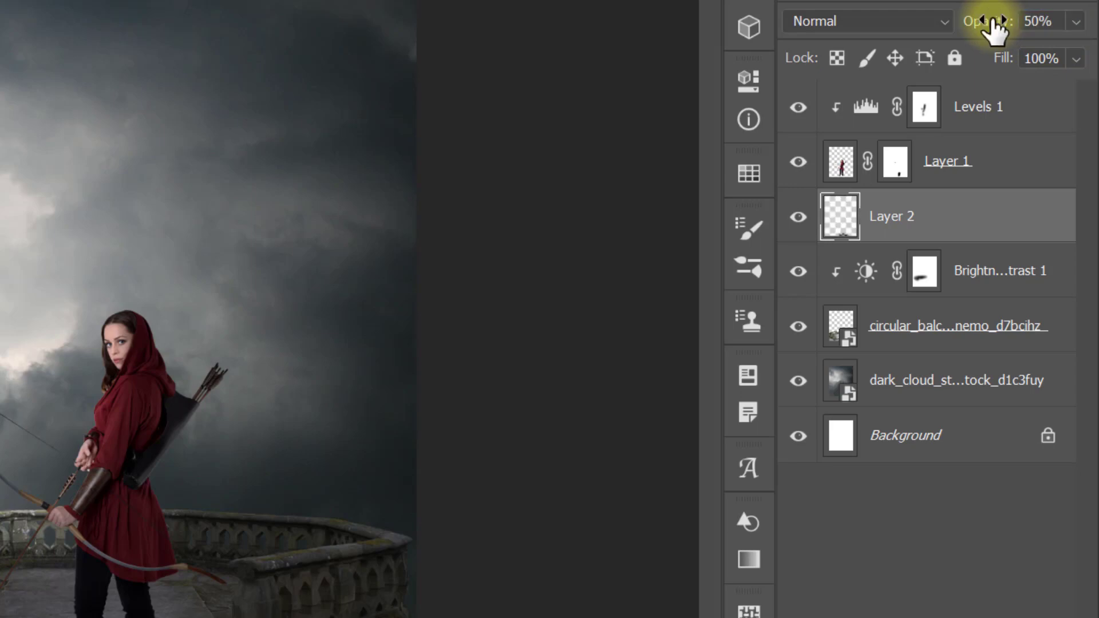
key("ctrl+t")
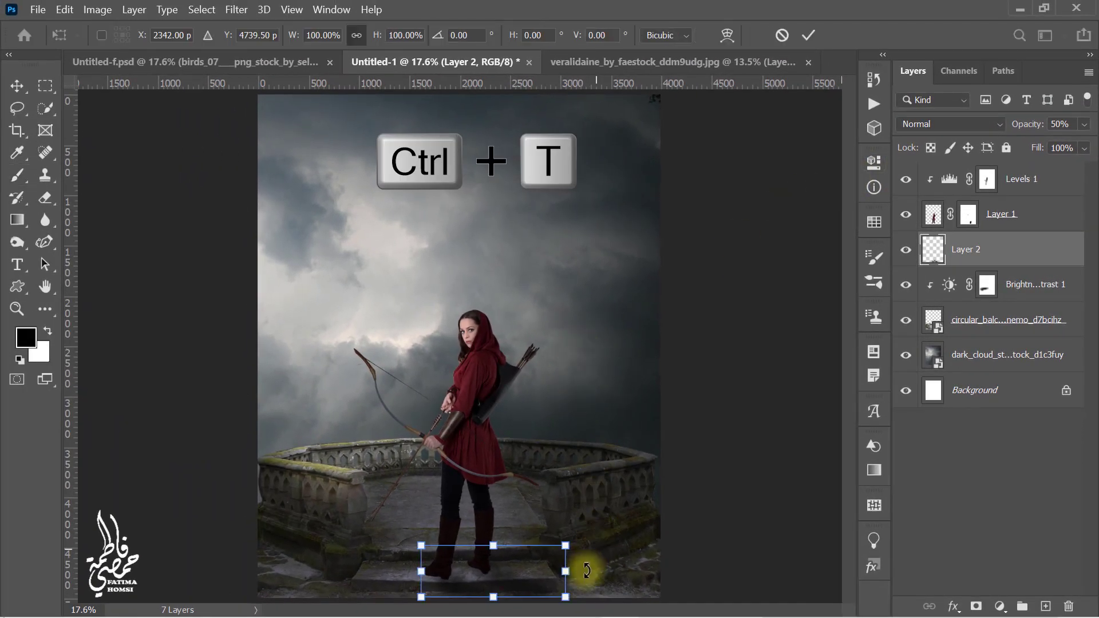
left_click_drag(569, 601, 567, 605)
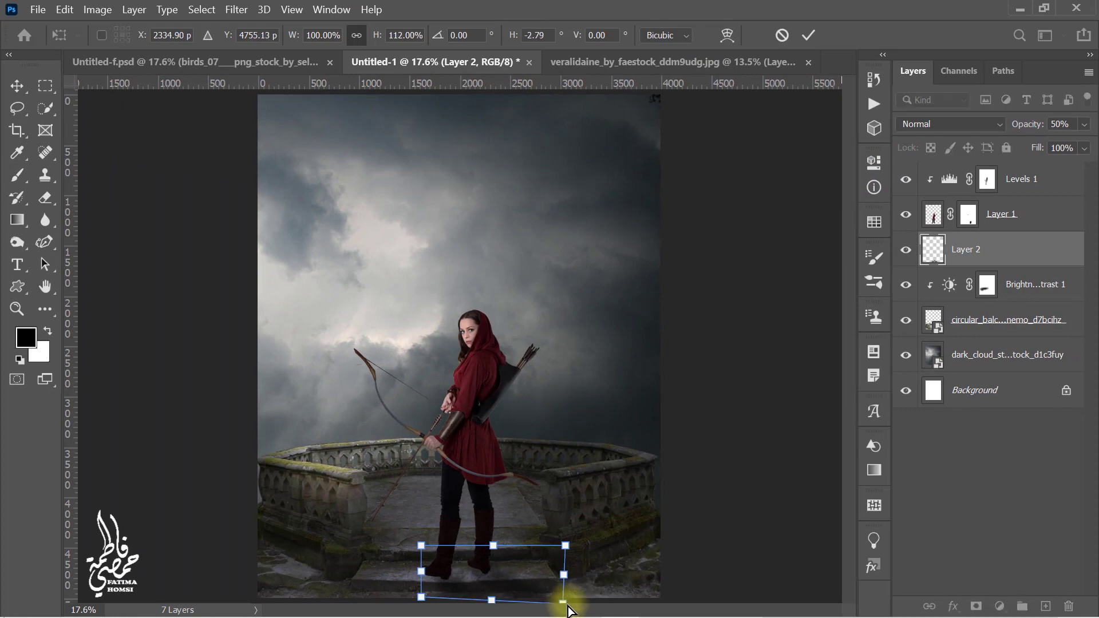
left_click(810, 36)
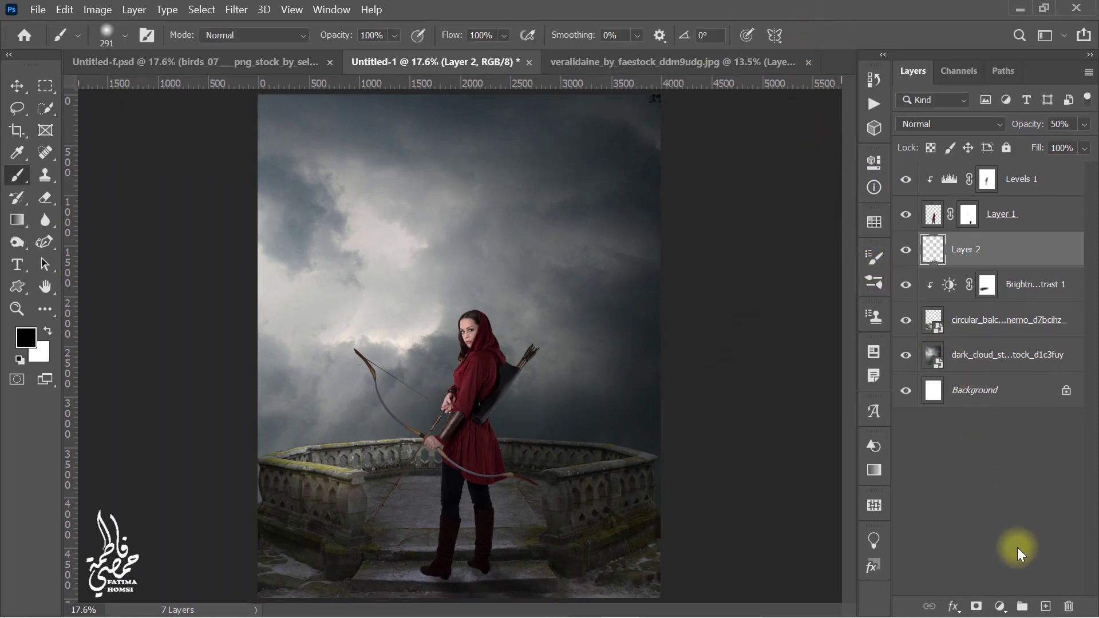
Add a second empty layer at reduced opacity and shrink the brush to 230 px
left_click(1045, 607)
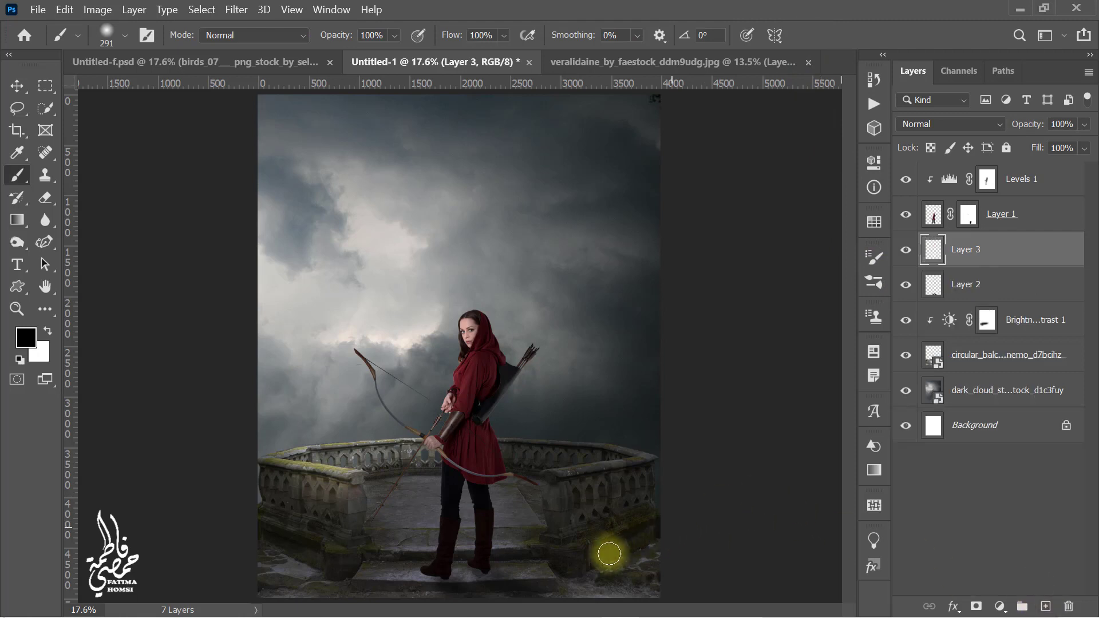
left_click_drag(486, 575, 434, 587)
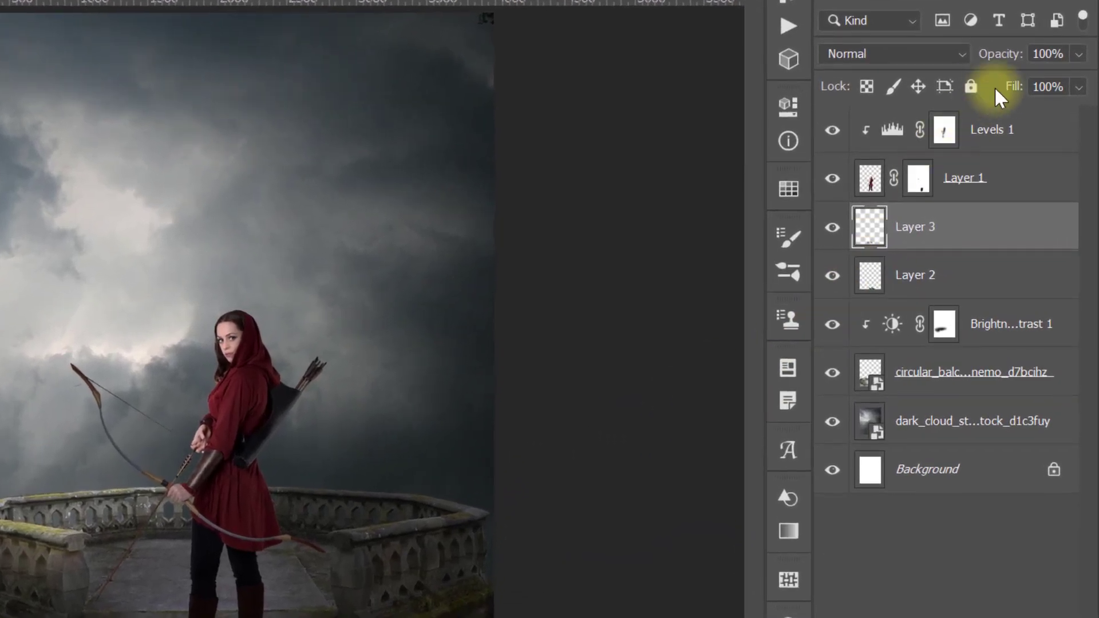
left_click(1061, 57)
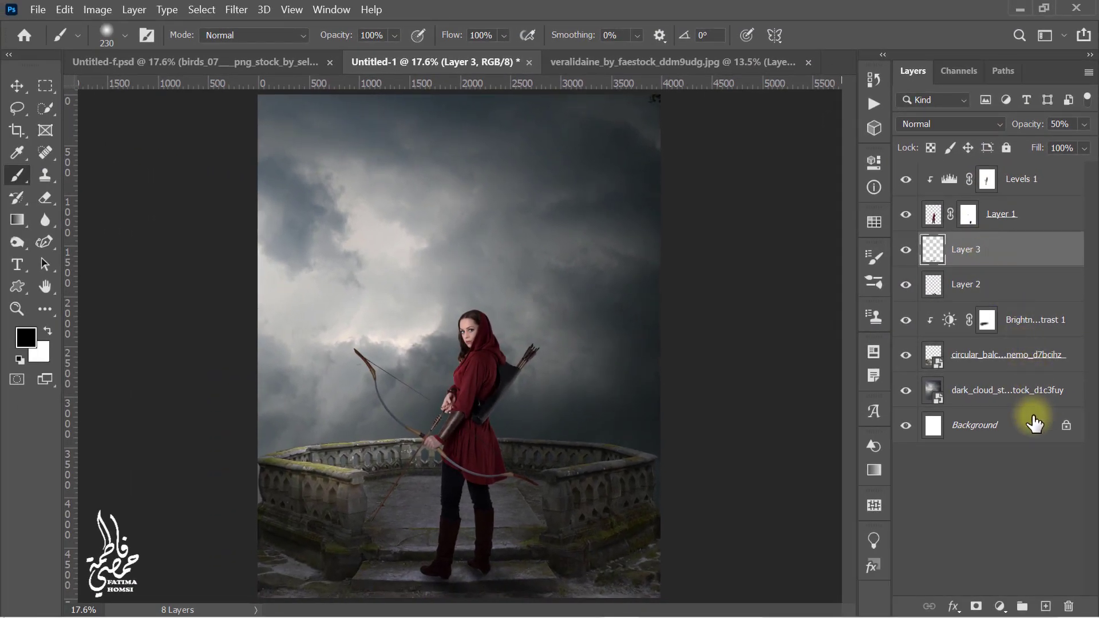
Reshape the Layer 2 shadow to sit on the steps, then place the castle image
left_click(932, 286)
key("ctrl+t")
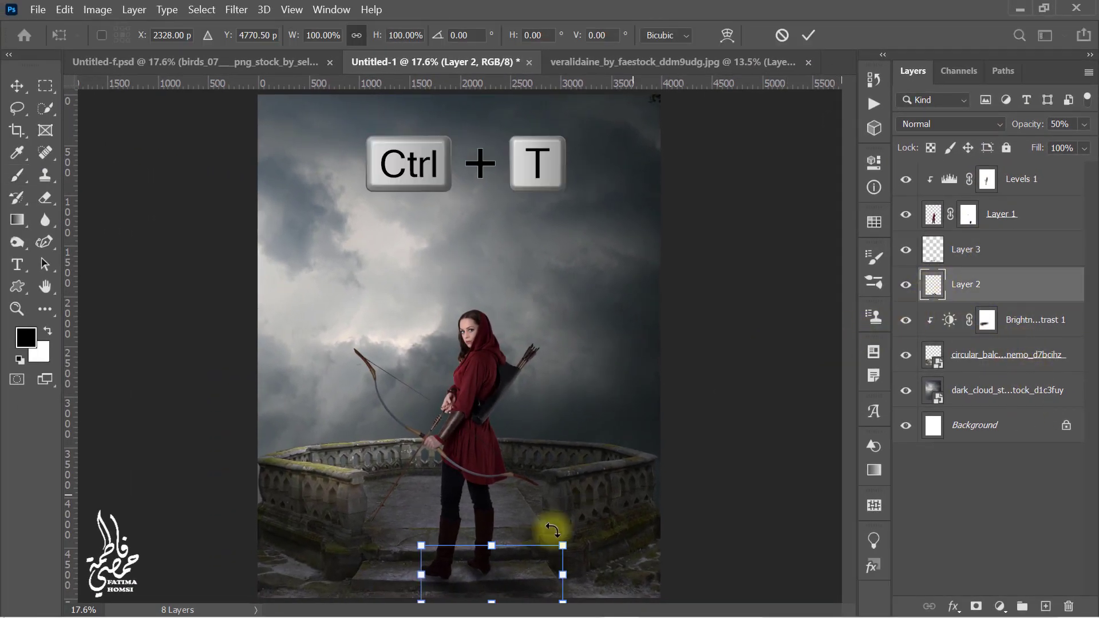
left_click_drag(493, 551, 426, 607)
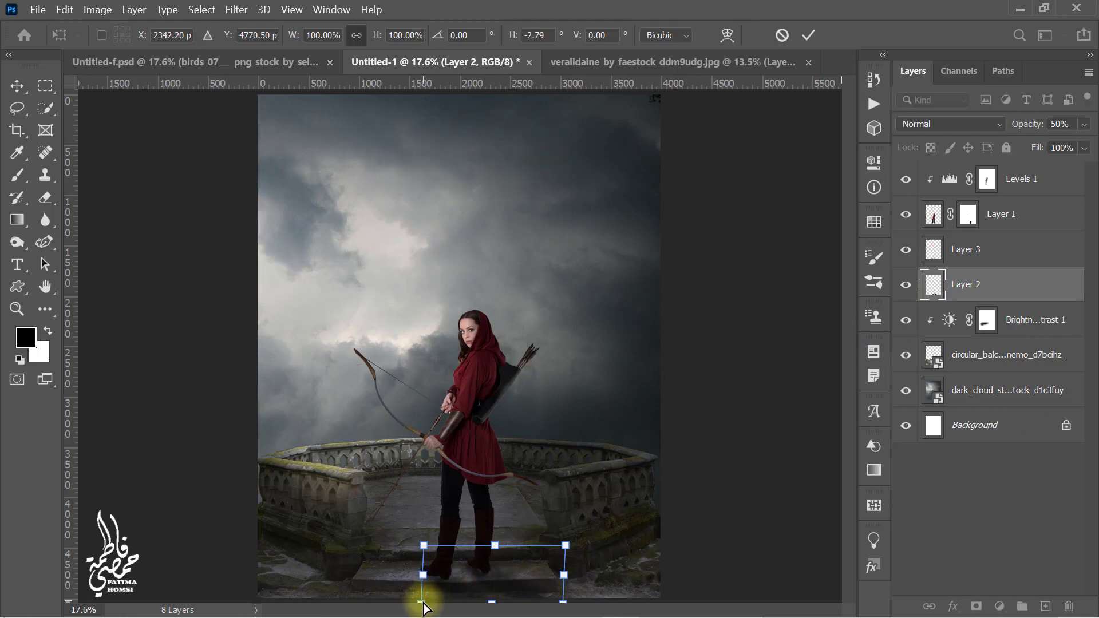
left_click_drag(559, 548, 564, 545)
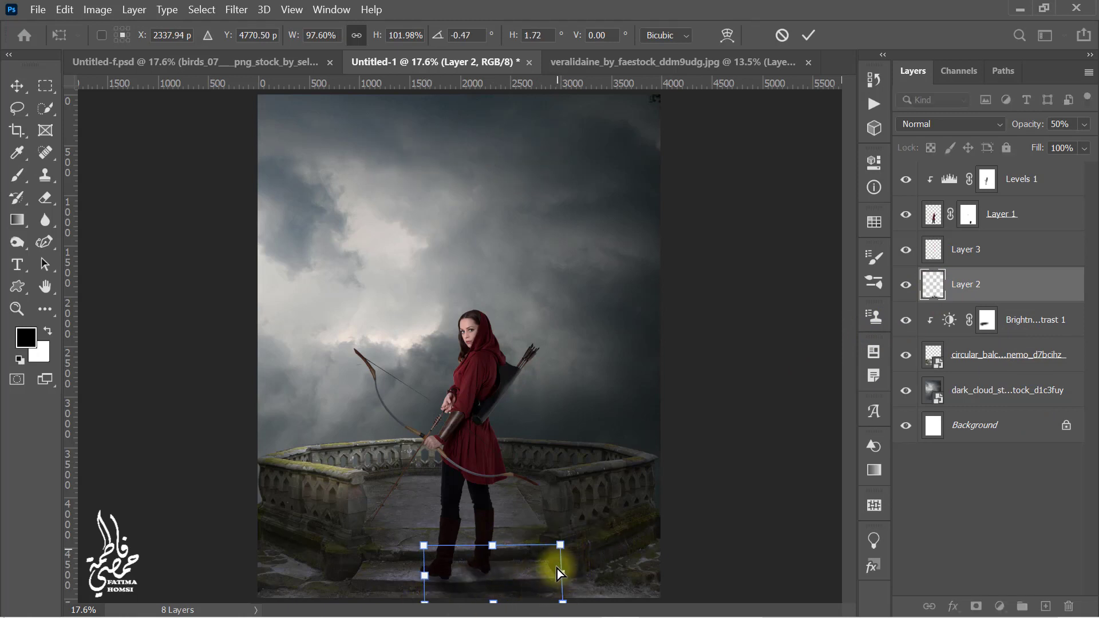
left_click_drag(565, 602, 565, 600)
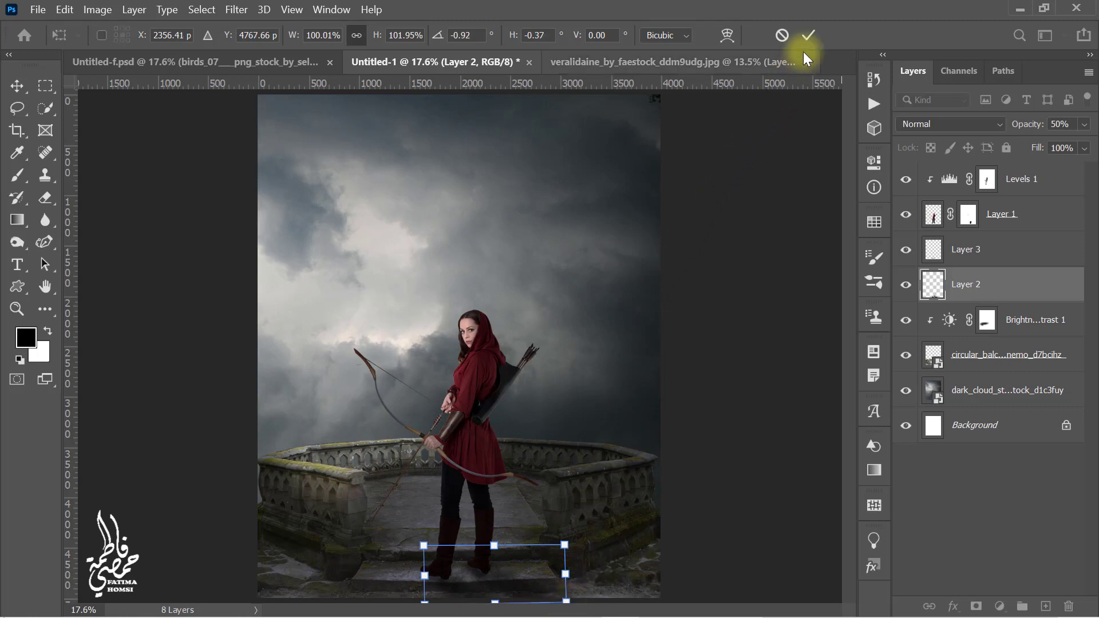
left_click(809, 35)
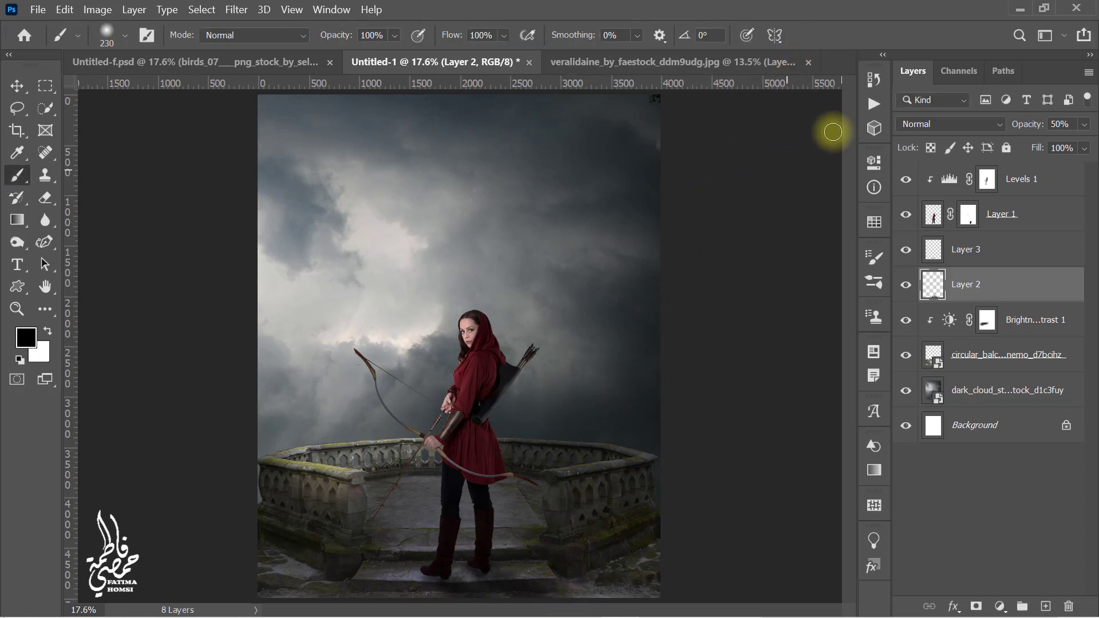
left_click(1019, 9)
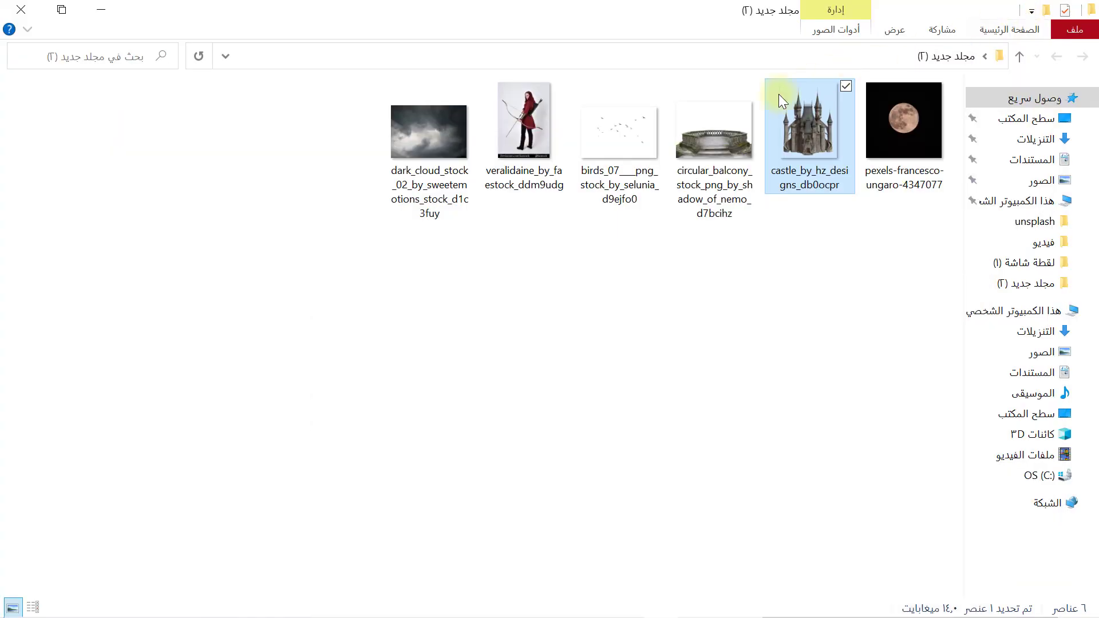
mouse_move(806, 115)
left_mouse_down()
mouse_move(448, 316)
mouse_move(475, 322)
mouse_move(466, 266)
left_mouse_up()
Scale the castle to about 85% by 82%, set it above the archer, and commit
left_click_drag(460, 412, 457, 331)
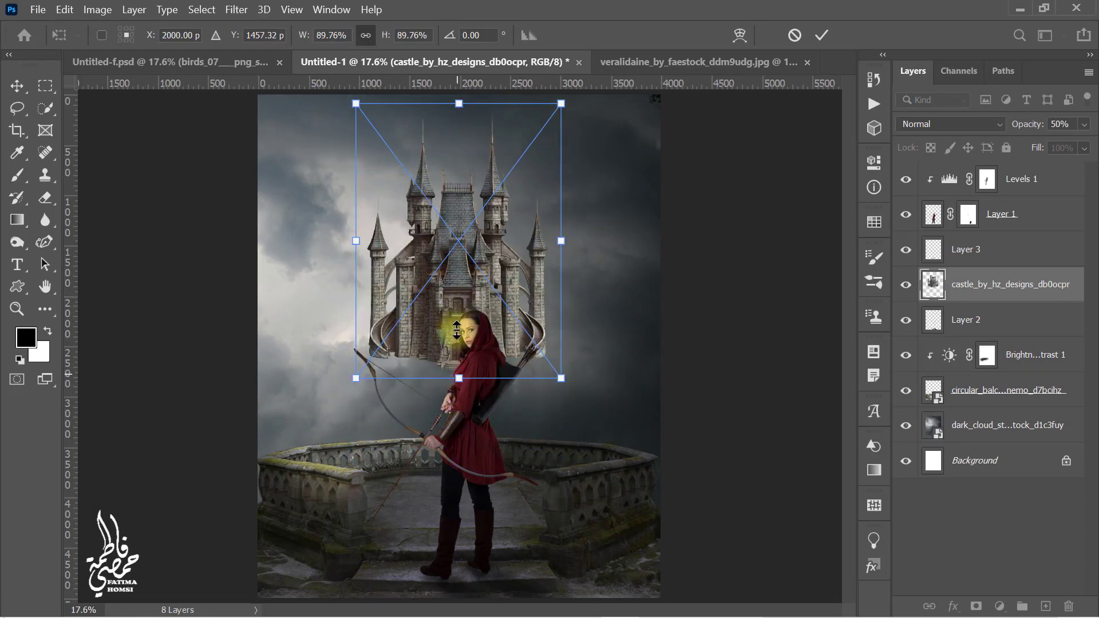
left_click_drag(561, 241, 559, 241)
left_click_drag(460, 378, 462, 356)
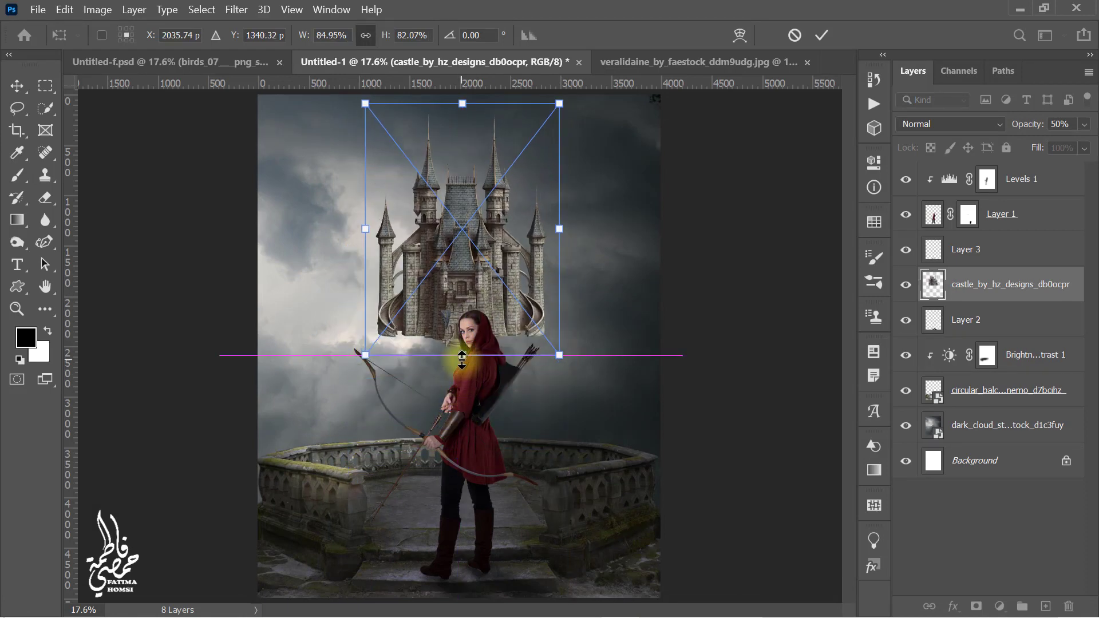
left_click_drag(464, 295, 471, 305)
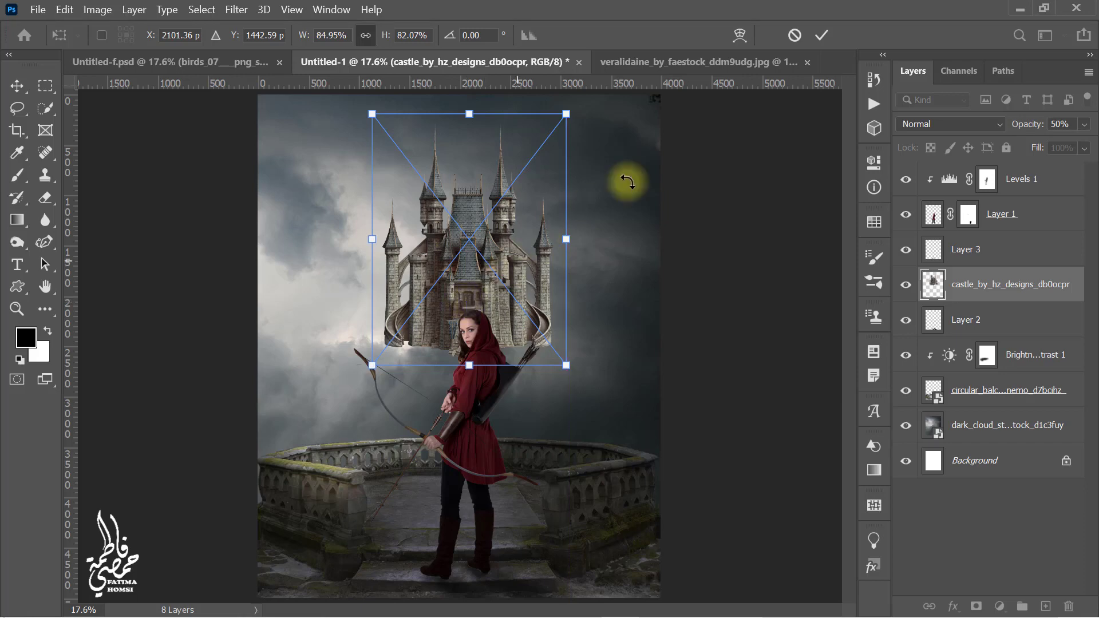
left_click(822, 35)
key("b")
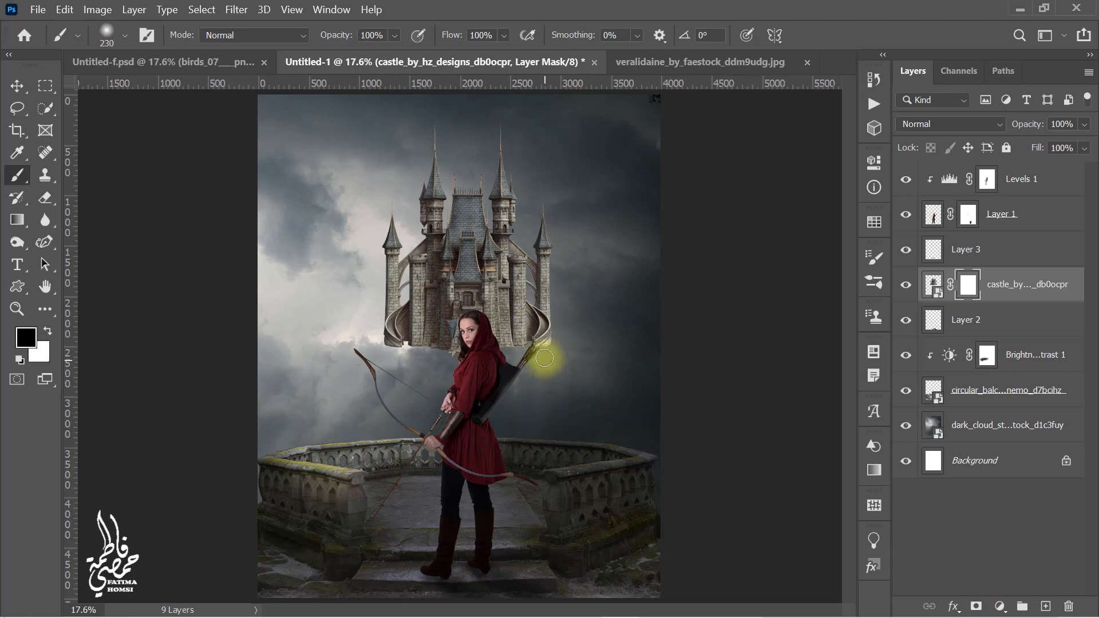
Erase the castle's base into the clouds, then scale it to about 105% and shift it left
left_click(46, 198)
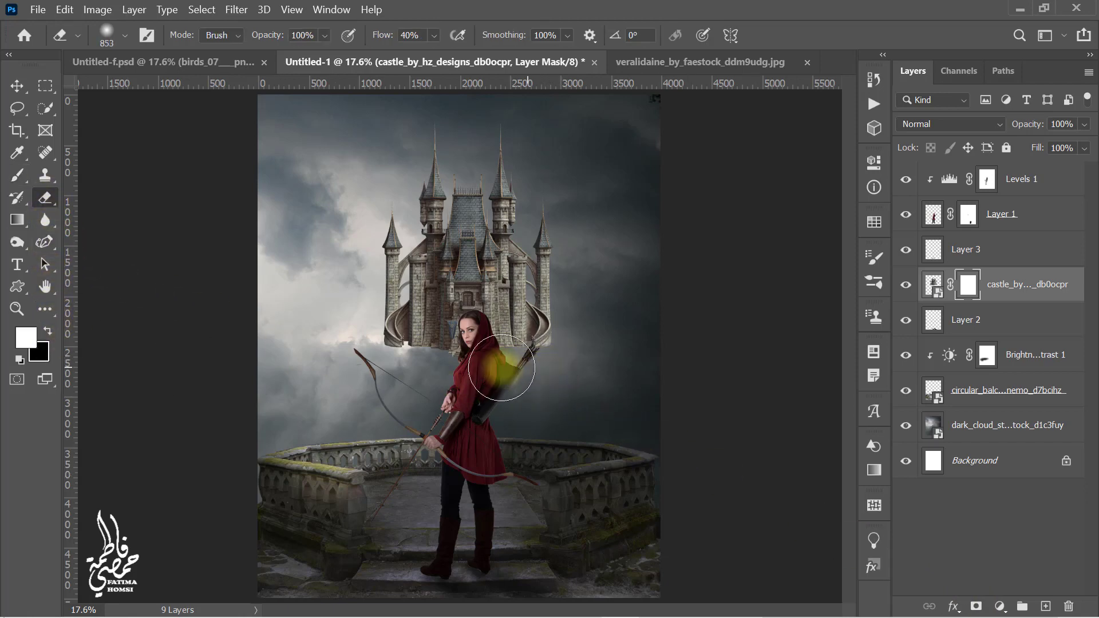
mouse_move(474, 350)
left_mouse_down()
mouse_move(558, 349)
mouse_move(385, 364)
mouse_move(401, 358)
mouse_move(453, 392)
left_mouse_up()
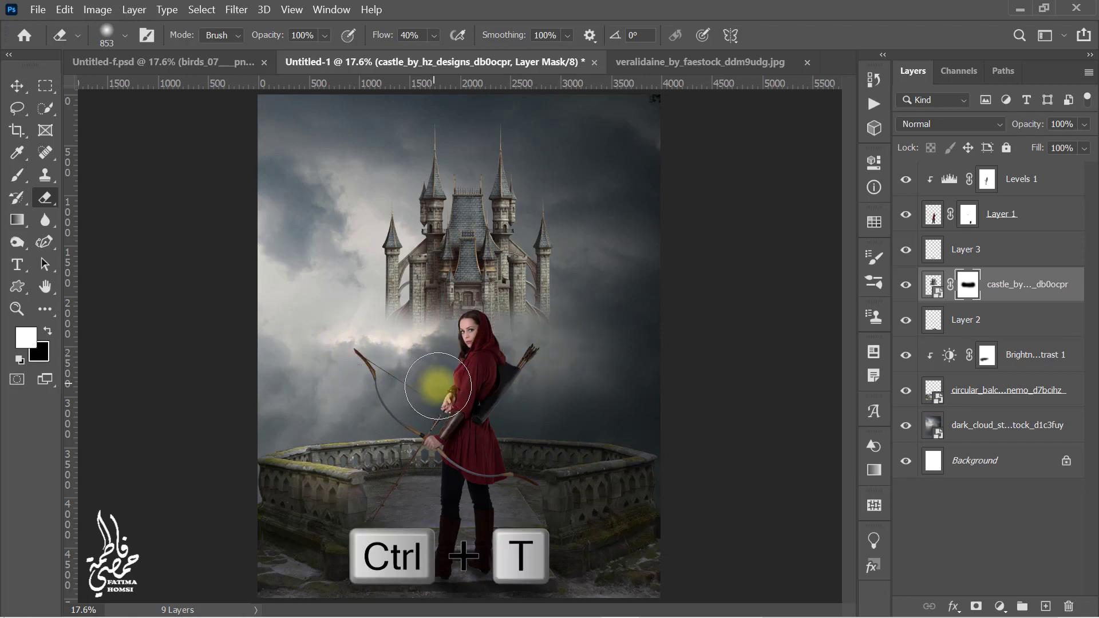
key("ctrl+t")
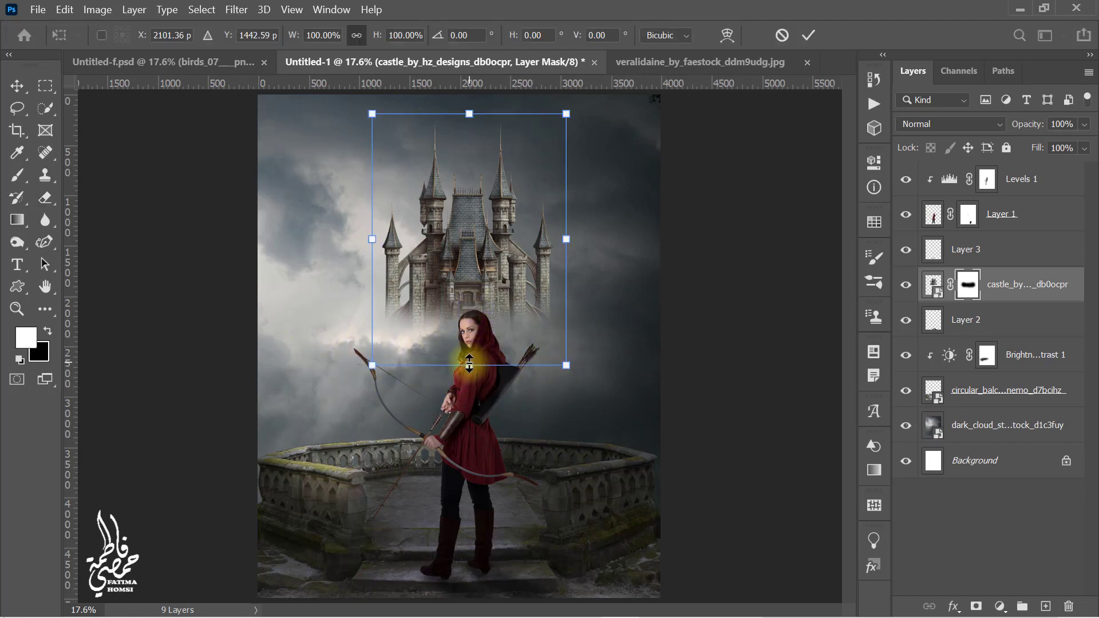
left_click_drag(469, 364, 469, 378)
left_click_drag(465, 312, 461, 315)
left_click(808, 35)
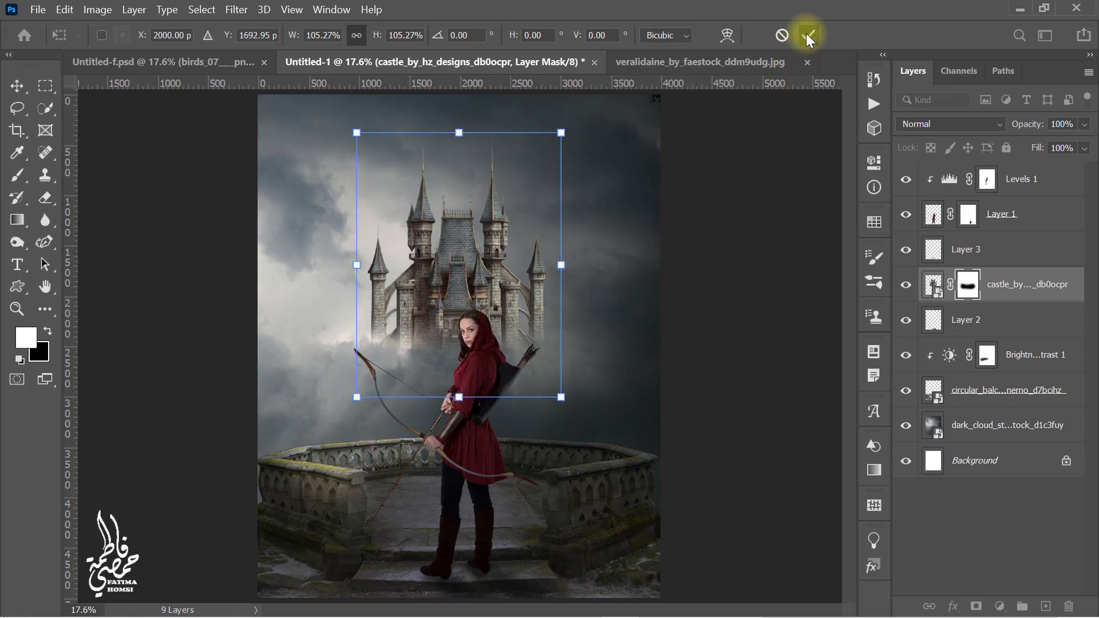
key("e")
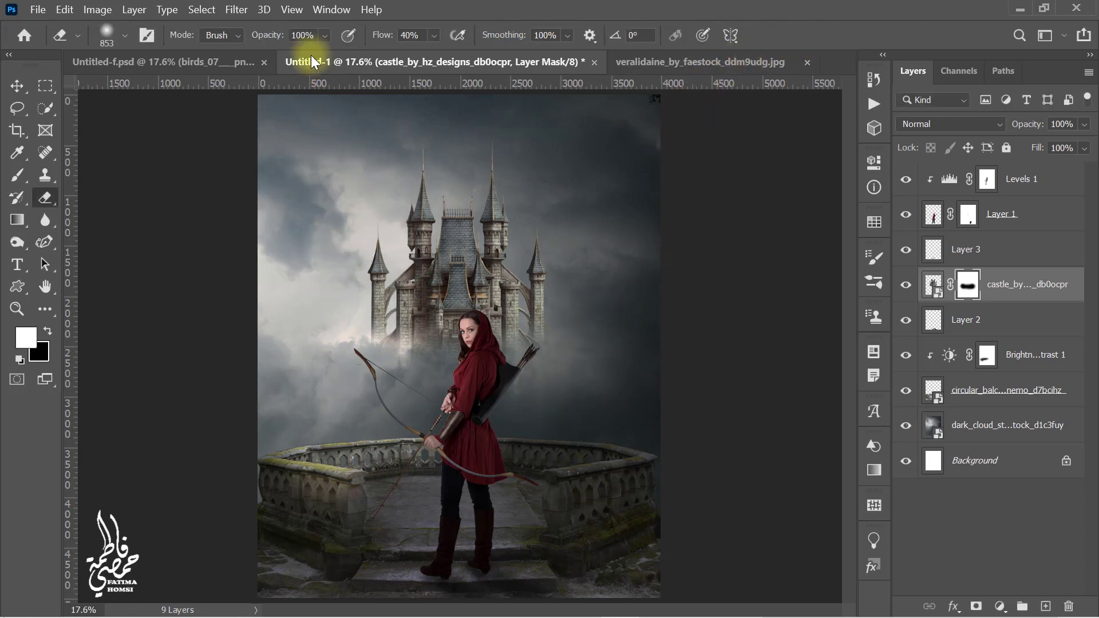
left_click(317, 35)
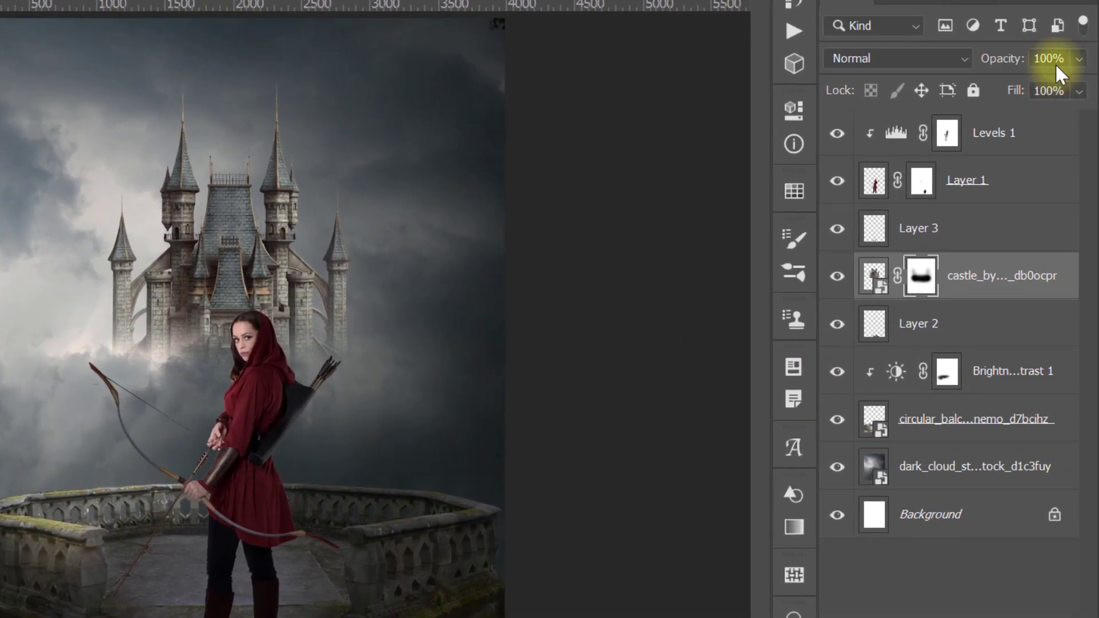
Set the castle layer to 80 and darken it with a clipped Brightness/Contrast (-130 brightness, 36 contrast)
left_click(1063, 57)
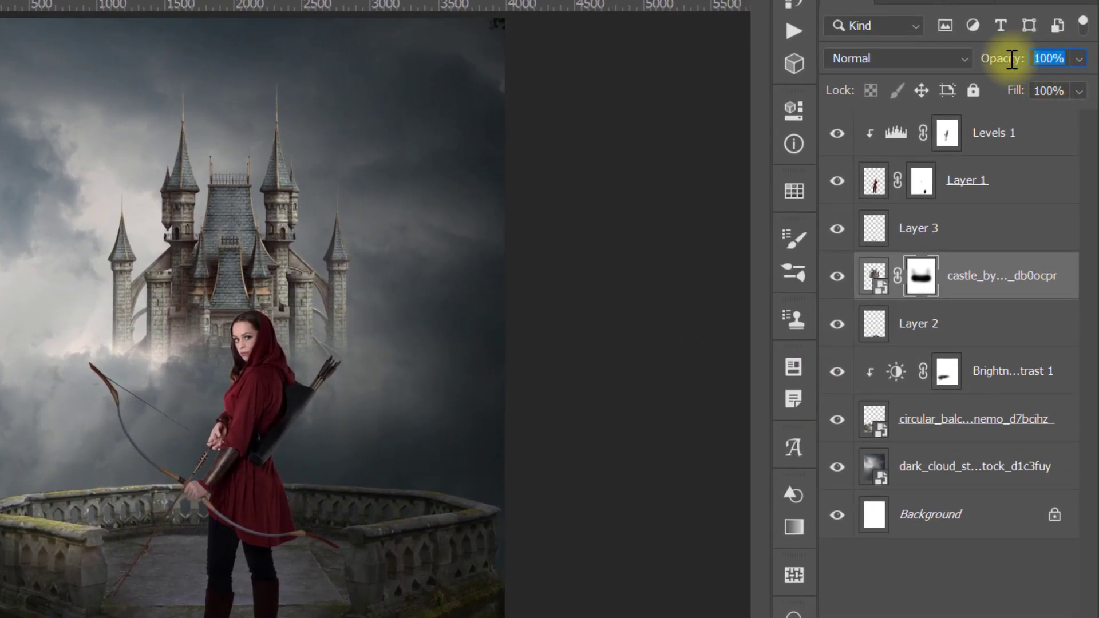
type("80")
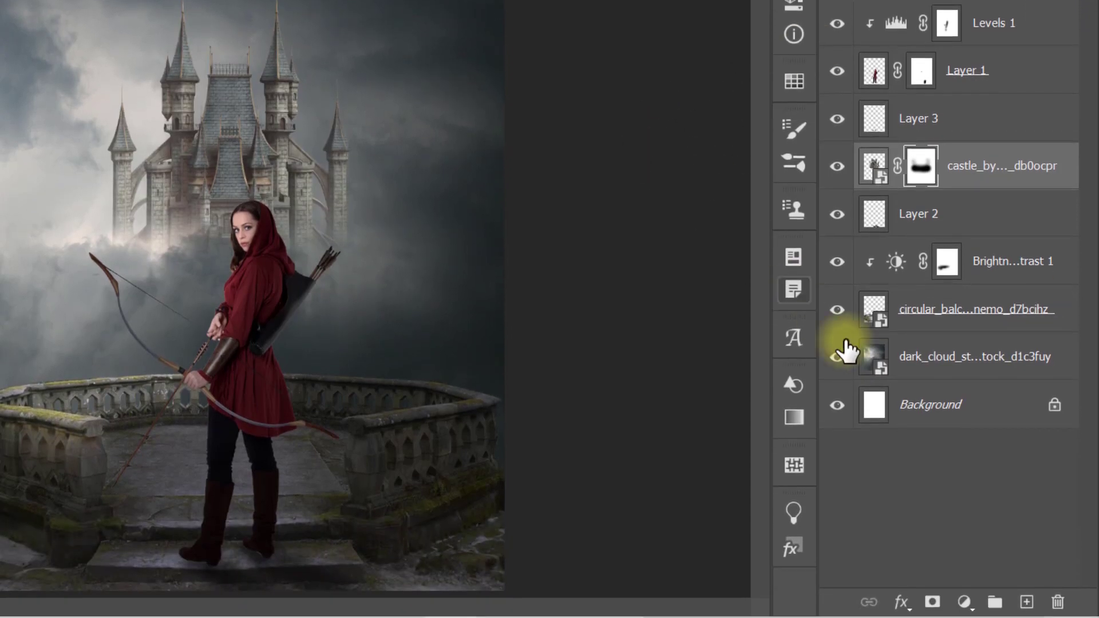
left_click(967, 601)
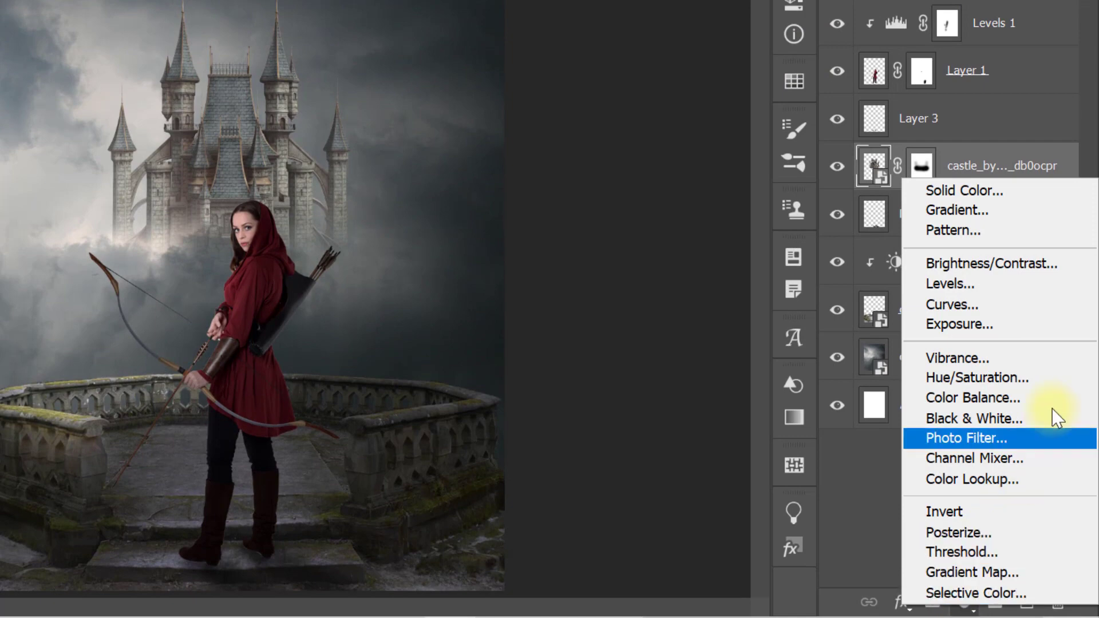
left_click(1082, 263)
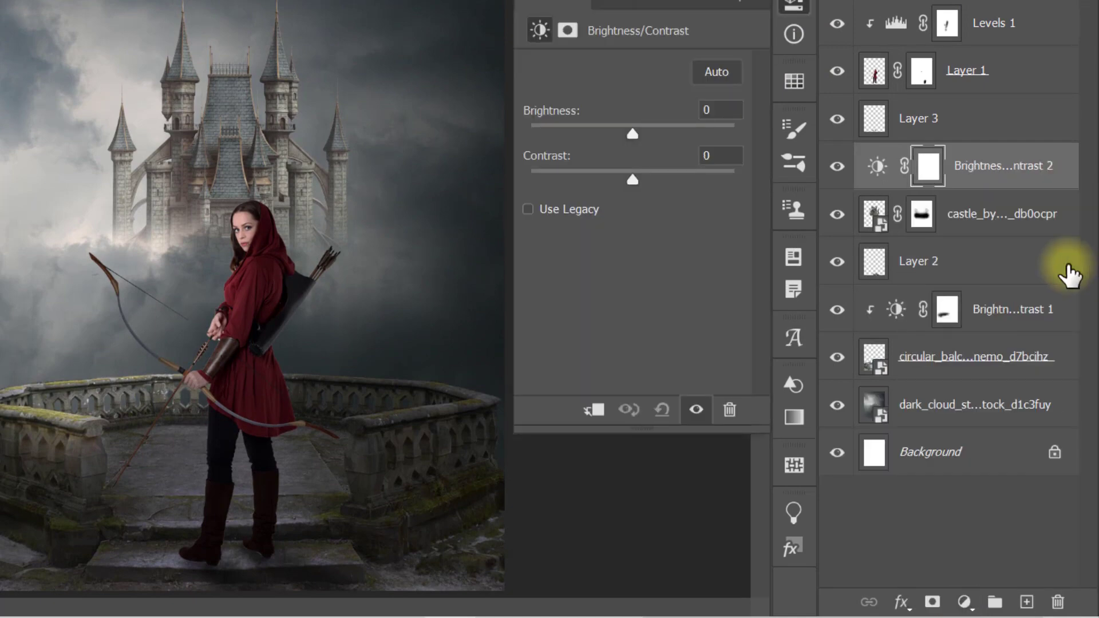
left_click(594, 410)
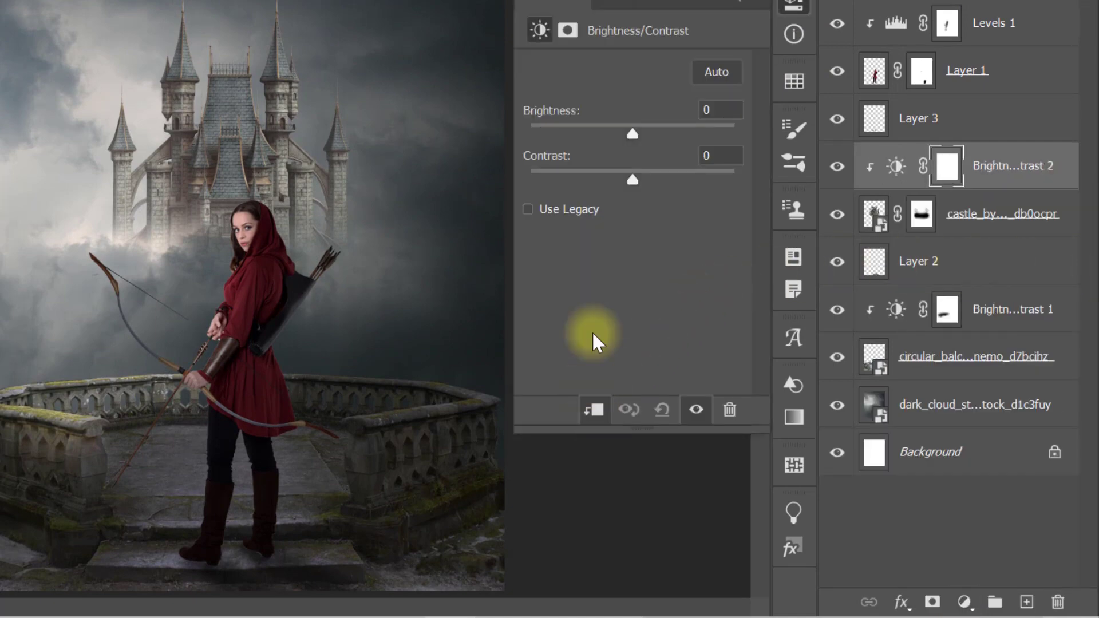
left_click_drag(624, 137, 545, 153)
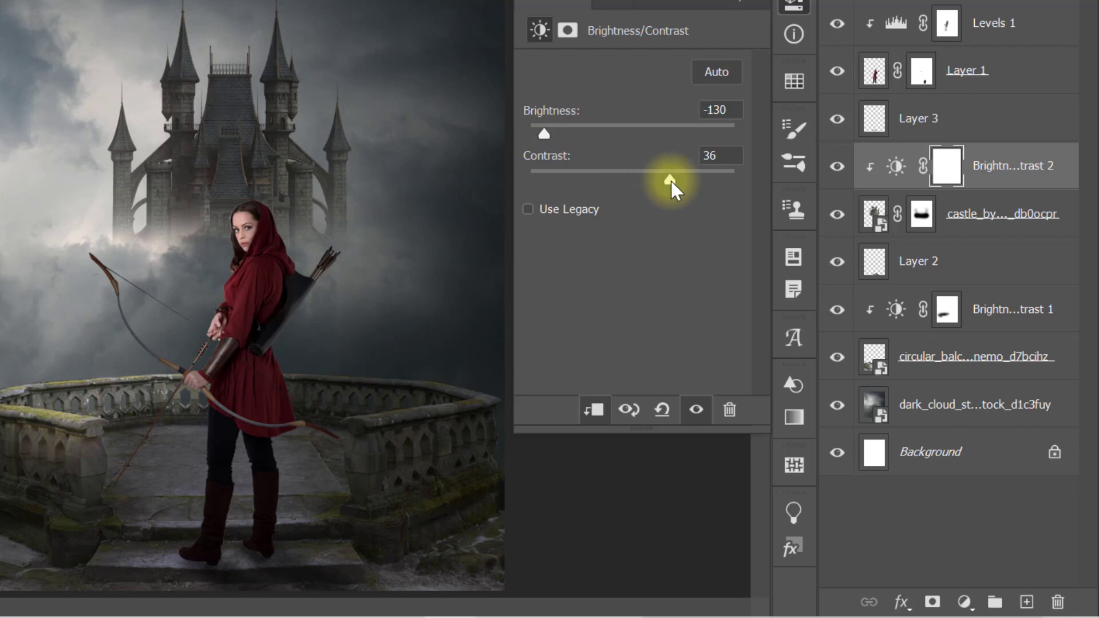
left_click(727, 5)
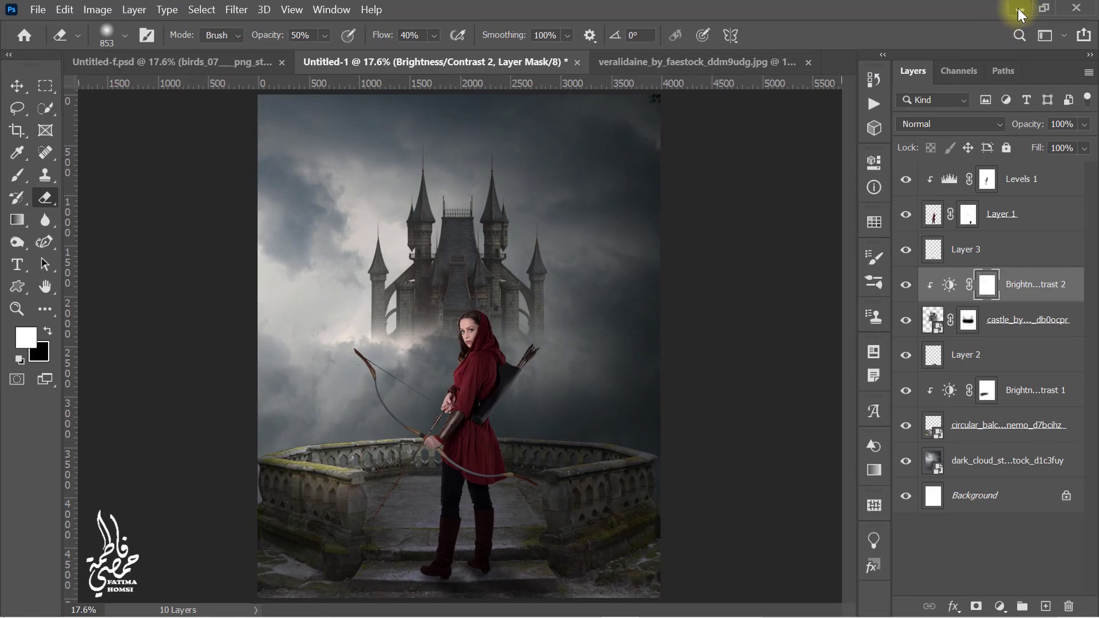
Drag the moon photo from Explorer onto the canvas and shrink it to 16.80% in the top-left
left_click(1019, 9)
mouse_move(903, 117)
left_mouse_down()
mouse_move(613, 576)
mouse_move(335, 212)
left_mouse_up()
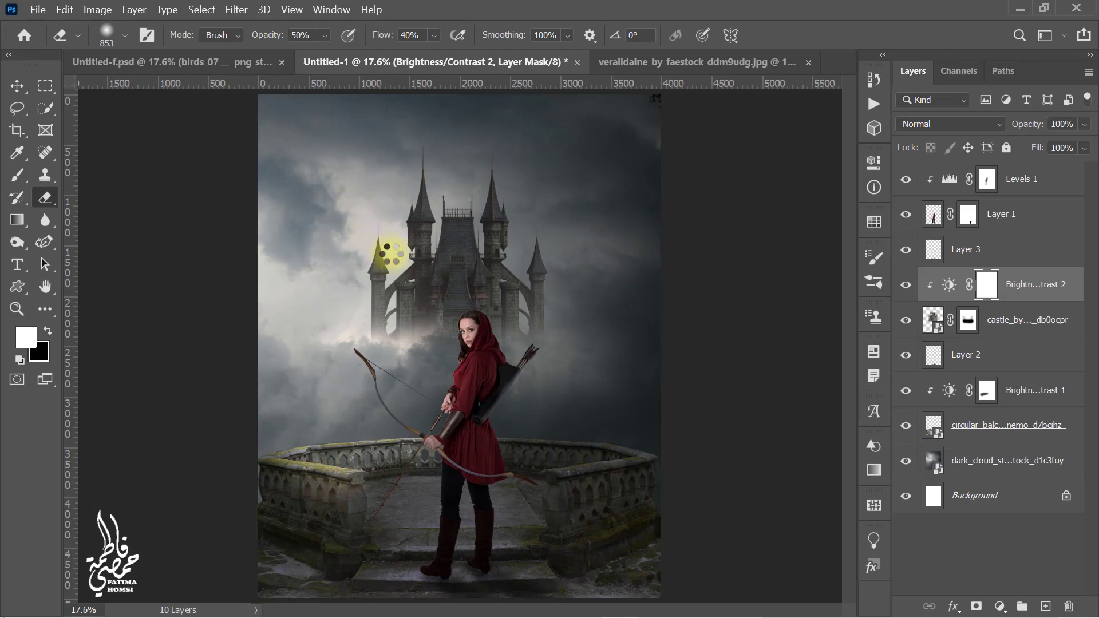
left_click_drag(392, 252, 392, 252)
mouse_move(658, 545)
left_mouse_down()
mouse_move(369, 272)
mouse_move(359, 247)
left_mouse_up()
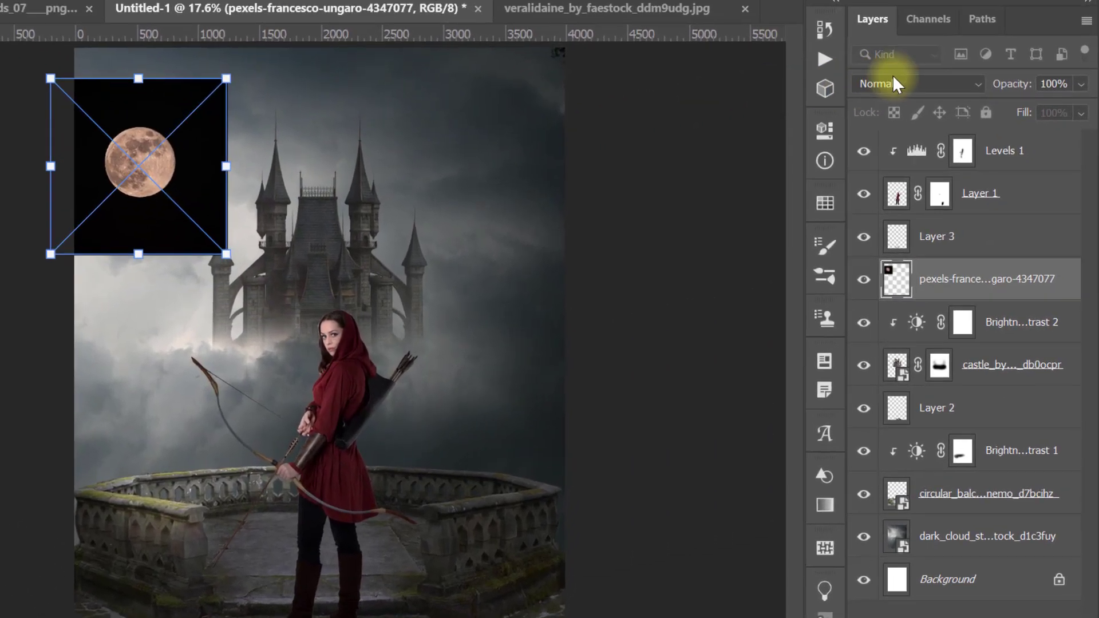
Set the moon layer to Screen blend mode and settle it slightly higher in the top-left
left_click(894, 81)
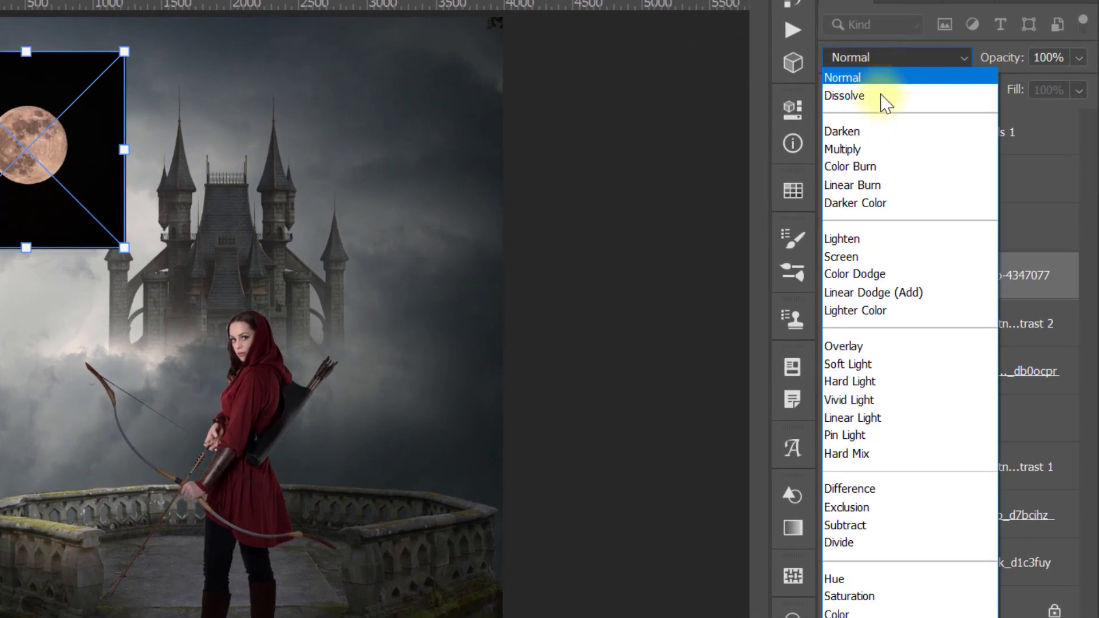
left_click(875, 257)
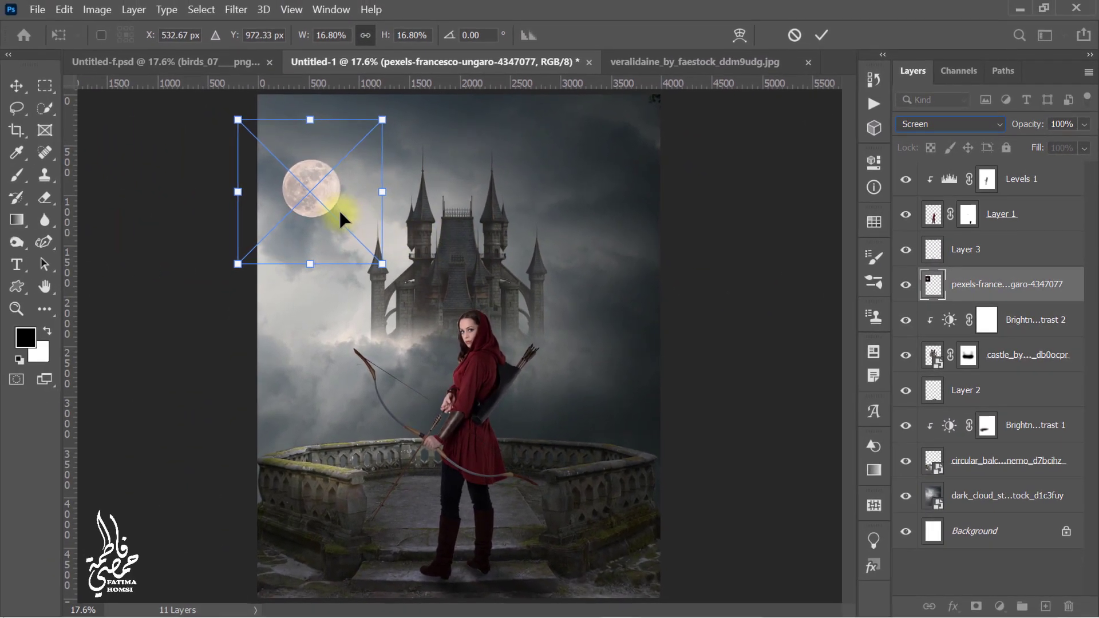
left_click_drag(340, 213, 341, 187)
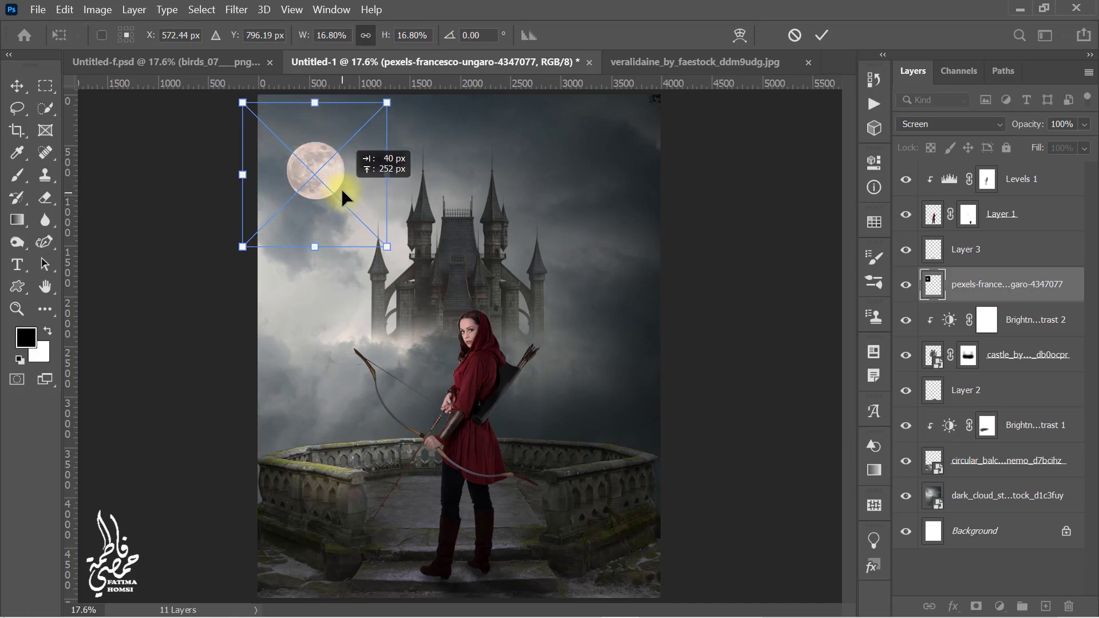
left_click(819, 33)
key("e")
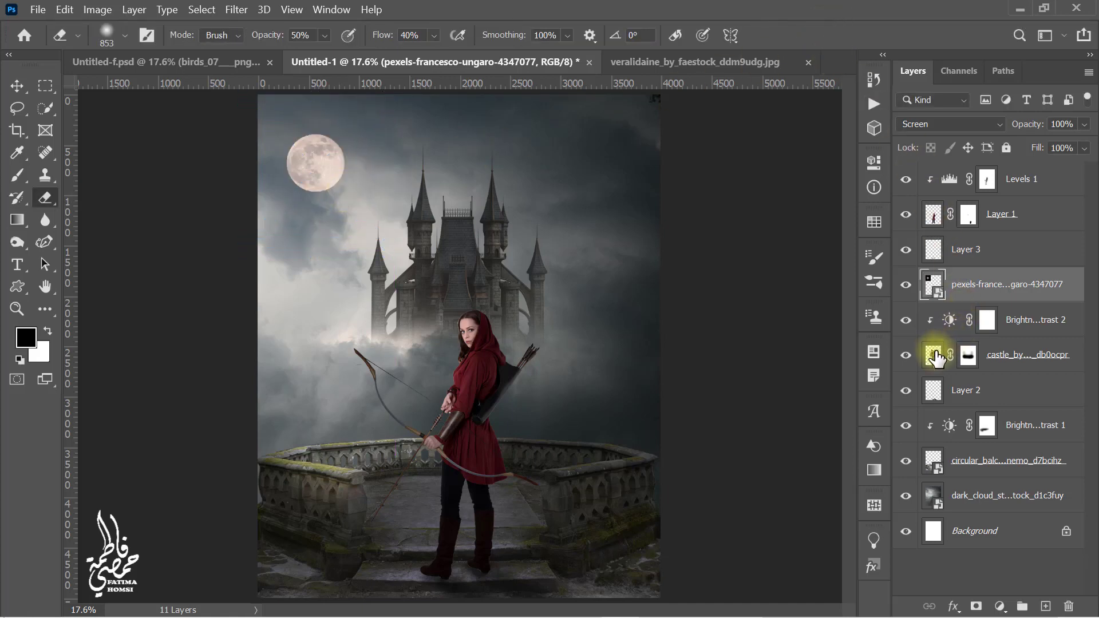
Enlarge the castle to about 116% and raise it up and to the left
left_click(937, 358)
key("ctrl+t")
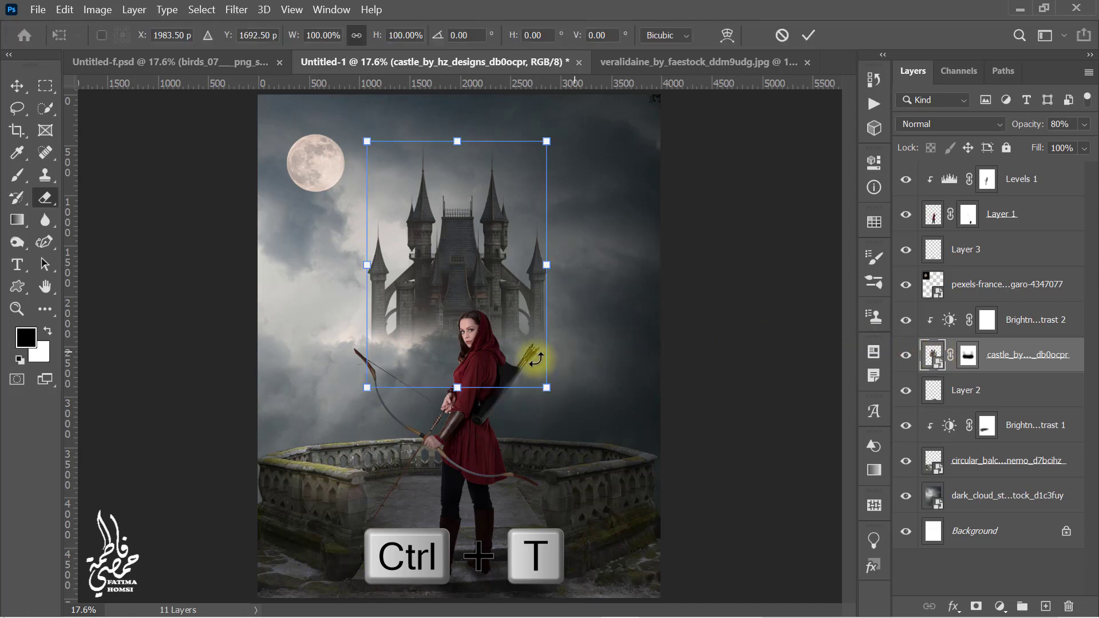
left_click_drag(457, 356, 460, 428)
left_click_drag(461, 388, 454, 356)
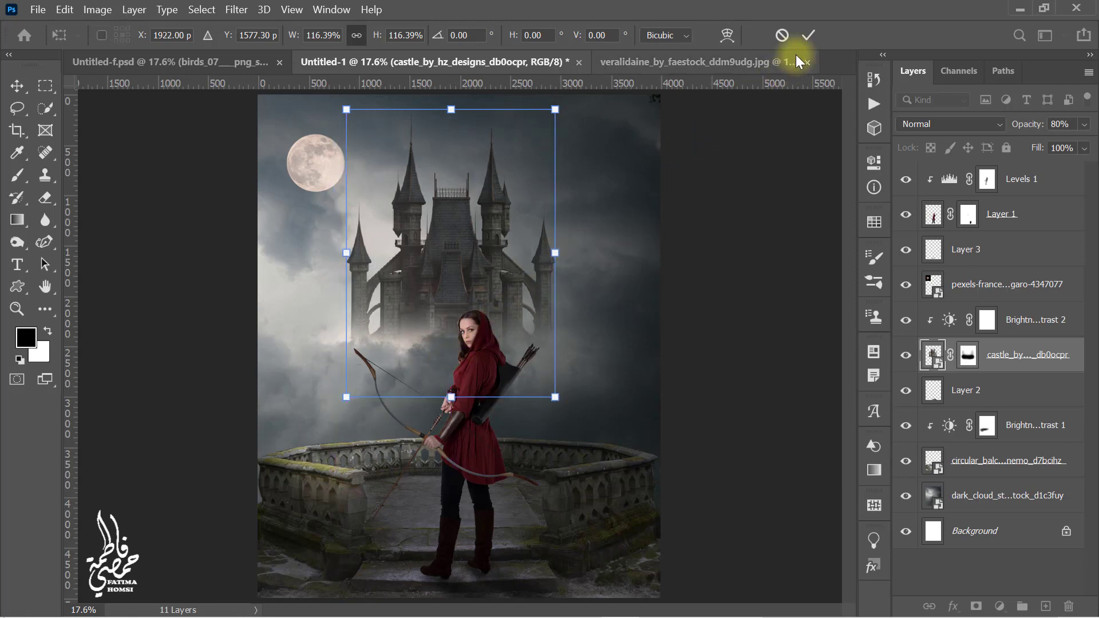
left_click(808, 35)
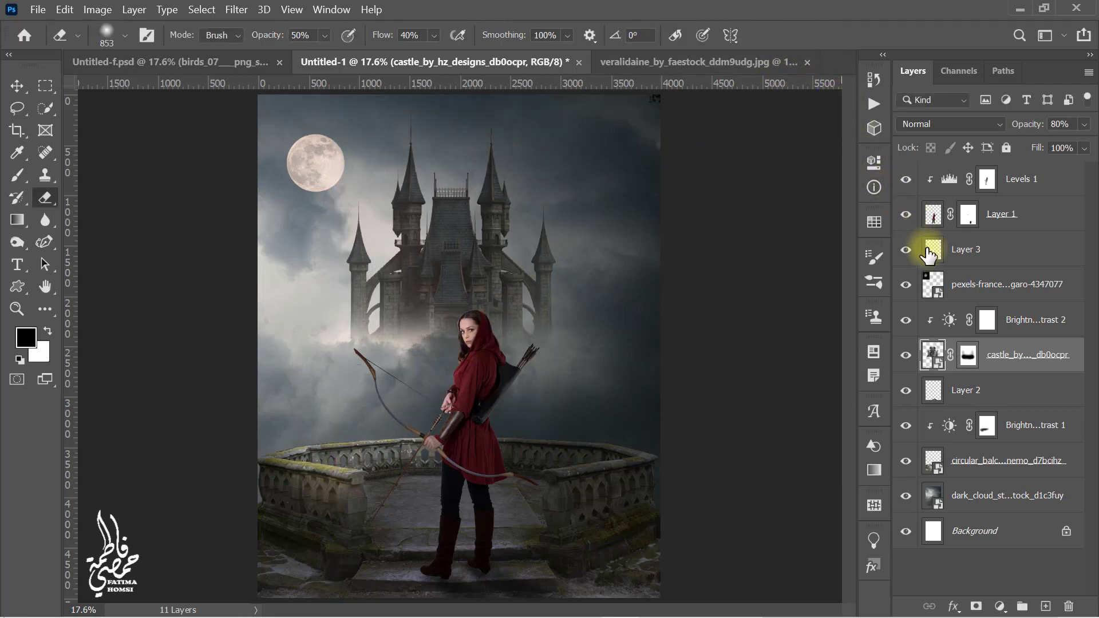
left_click(937, 294)
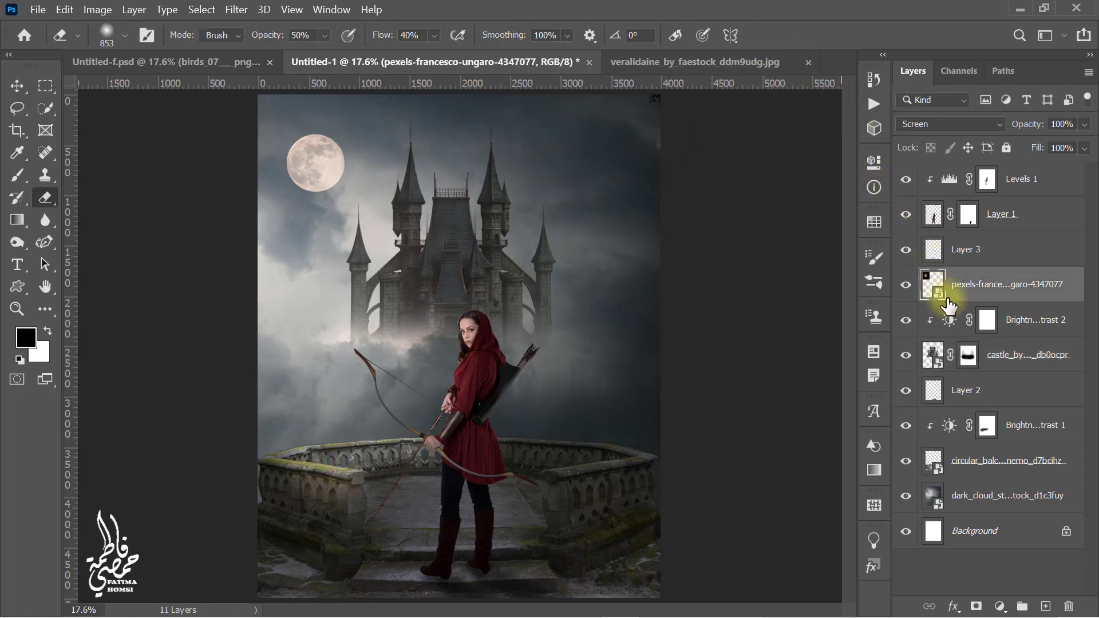
On a new layer, paint the moon's sampled pale-pink colour over the moon
left_click(1045, 606)
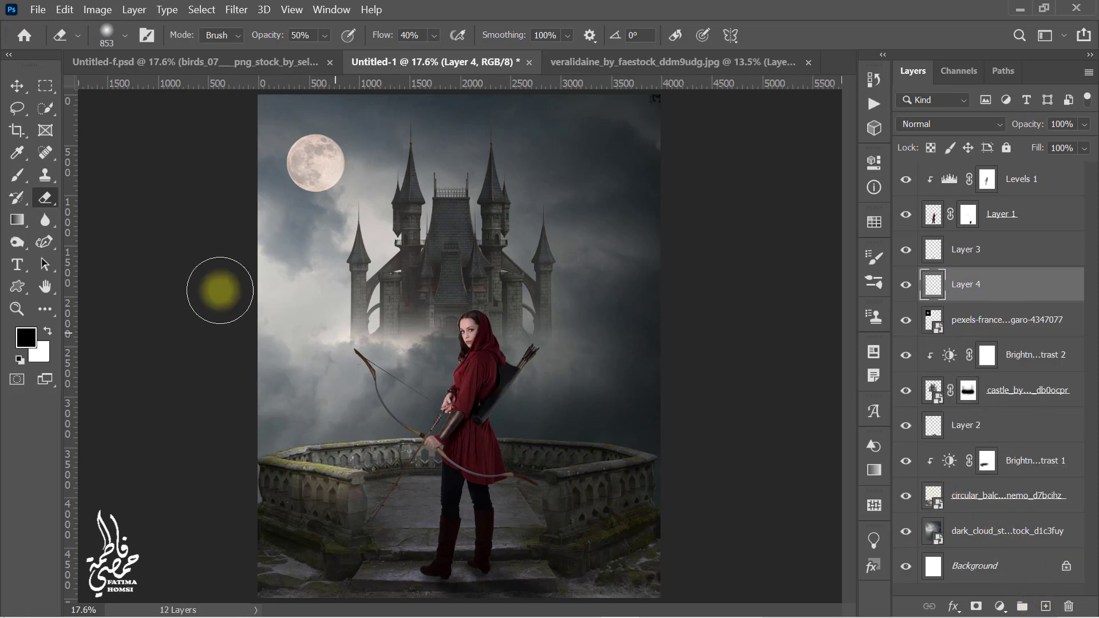
left_click(17, 152)
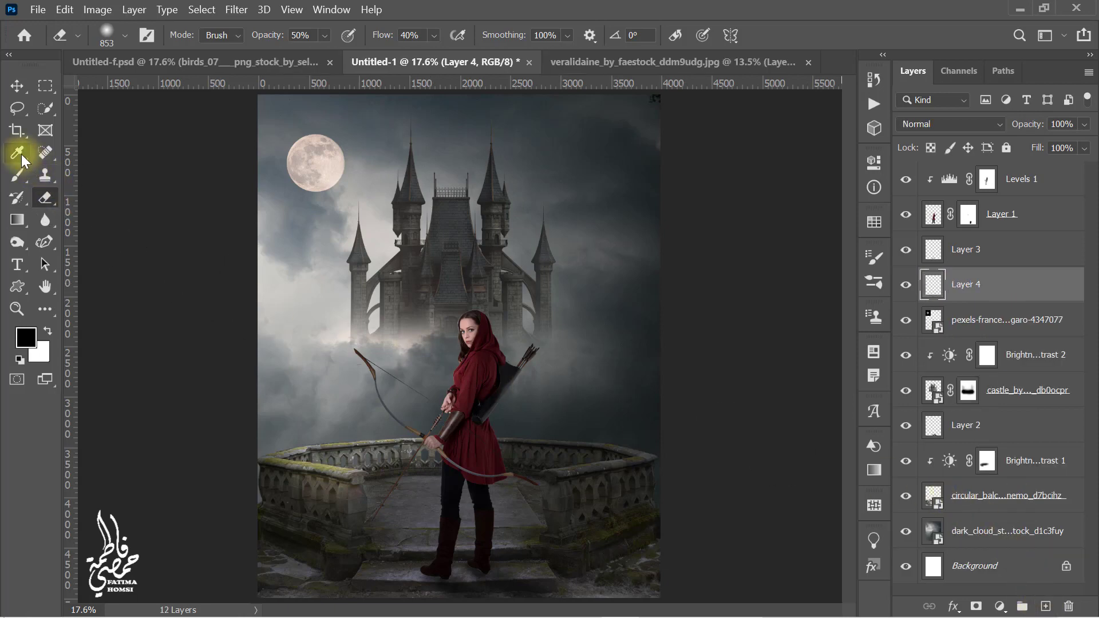
left_click(326, 163)
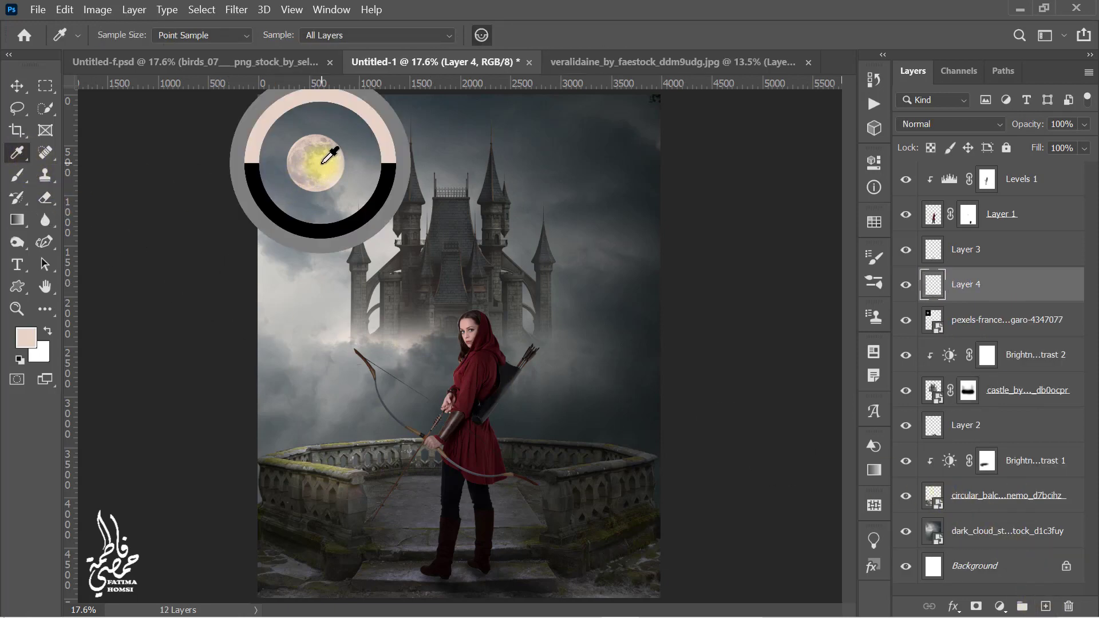
left_click(17, 177)
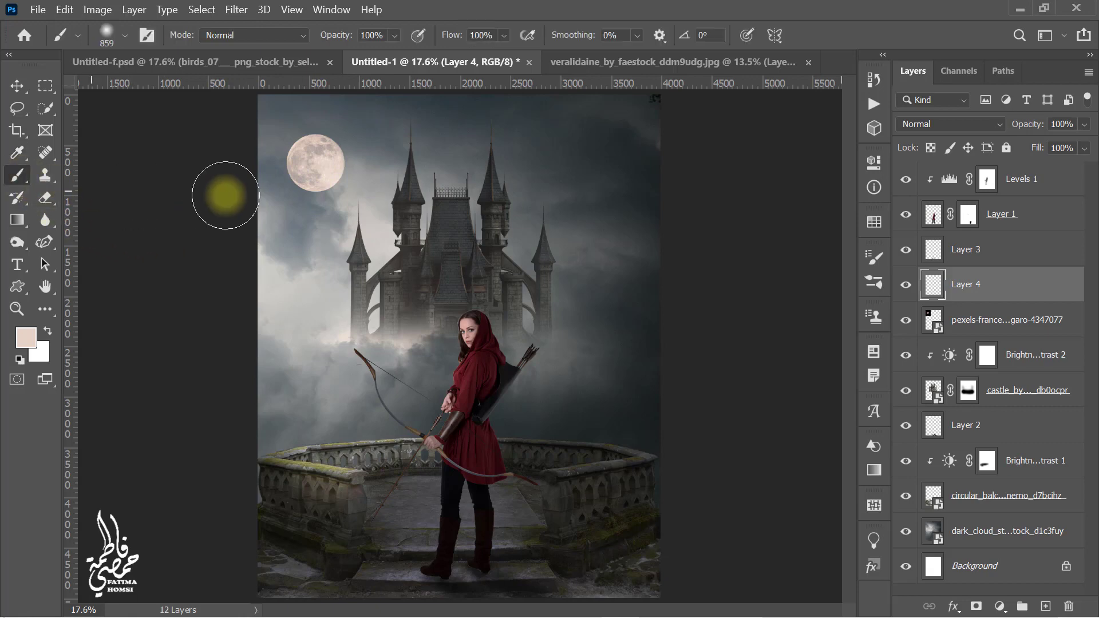
left_click(316, 165)
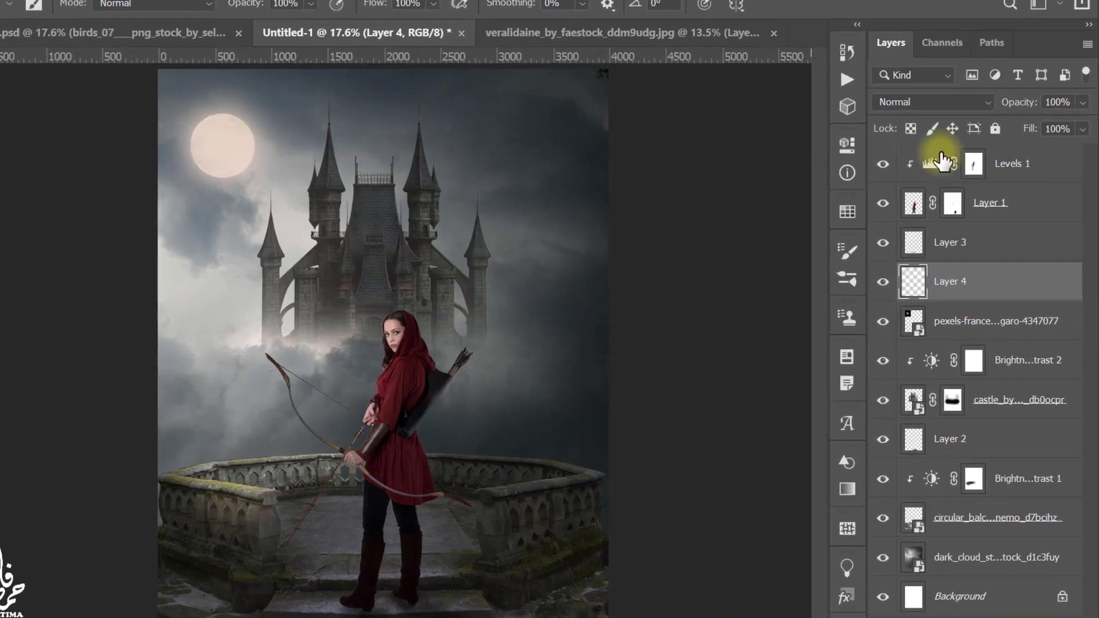
Set the glow layer to Linear Dodge (Add) at 80% opacity and clip it to the moon
left_click(964, 124)
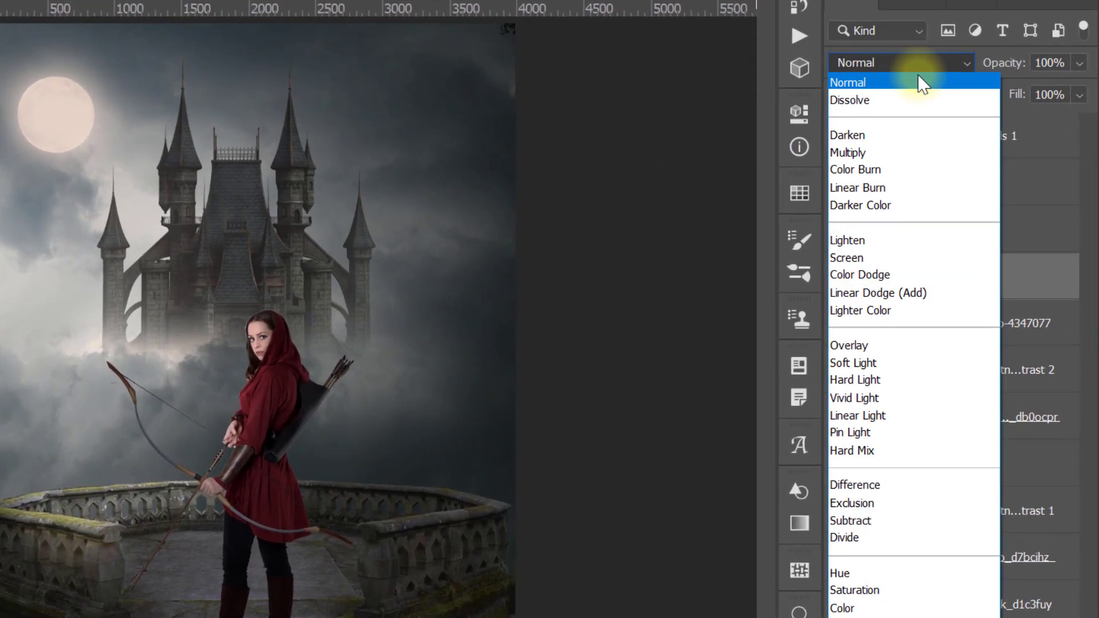
left_click(957, 293)
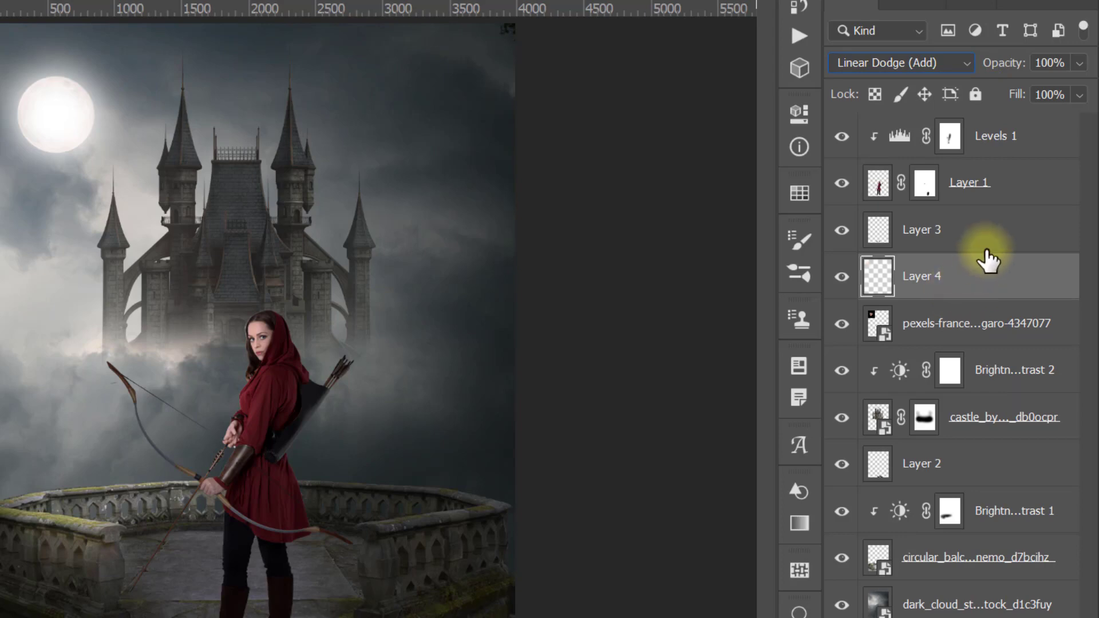
left_click(1065, 63)
type("8")
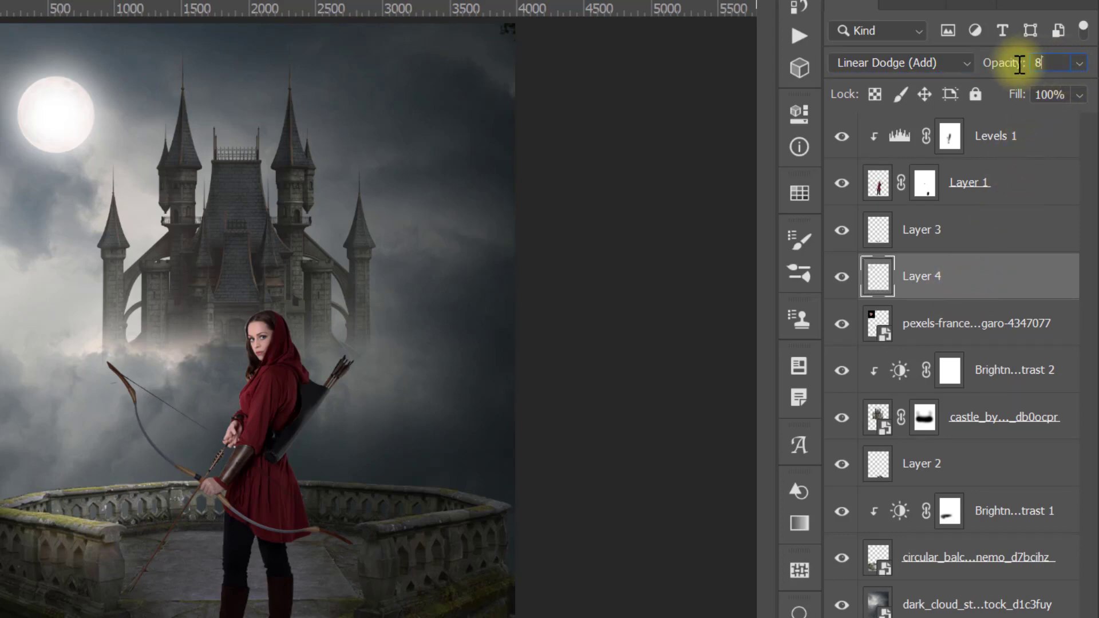
type("0")
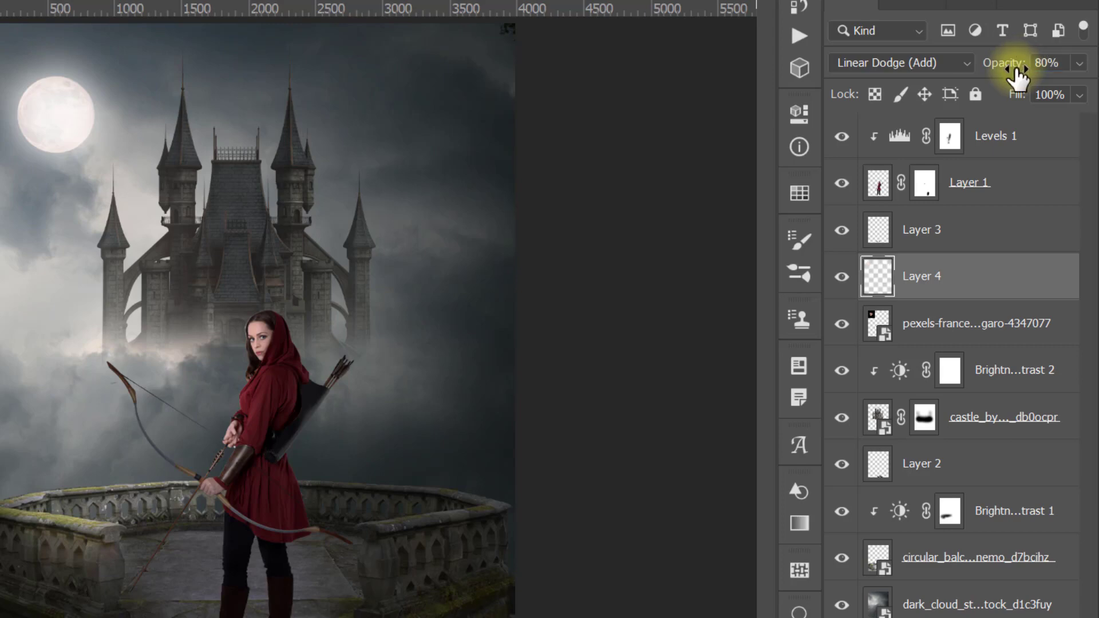
right_click(1019, 295)
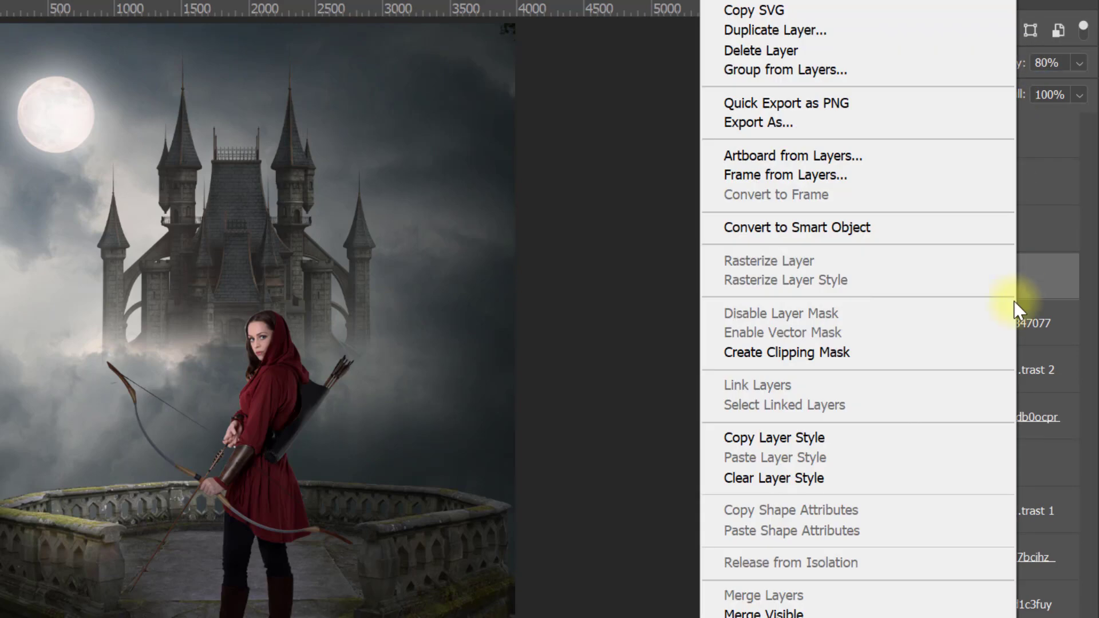
left_click(957, 356)
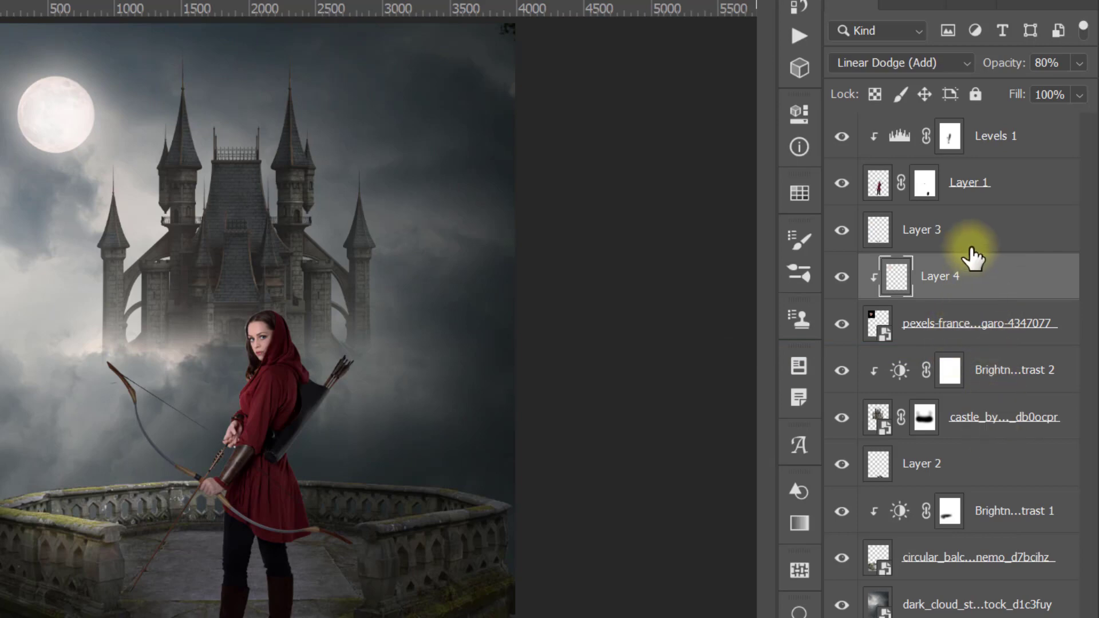
left_click(900, 140)
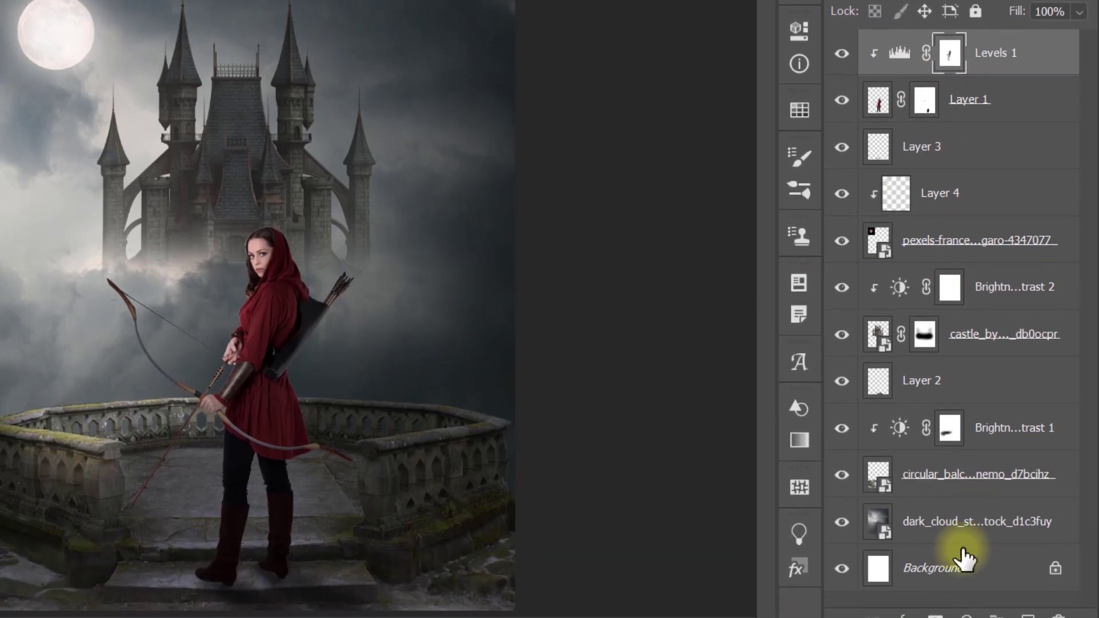
Add a top Brightness/Contrast layer (−2 brightness, 52 contrast) with a diagonal gradient mask toward the archer
left_click(966, 611)
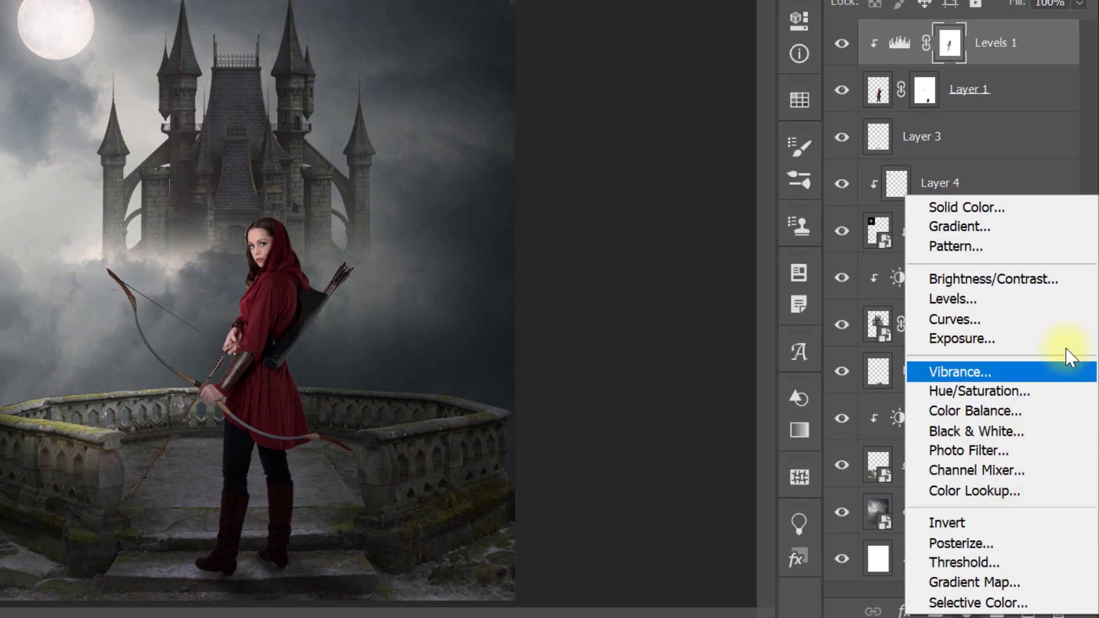
left_click(1088, 292)
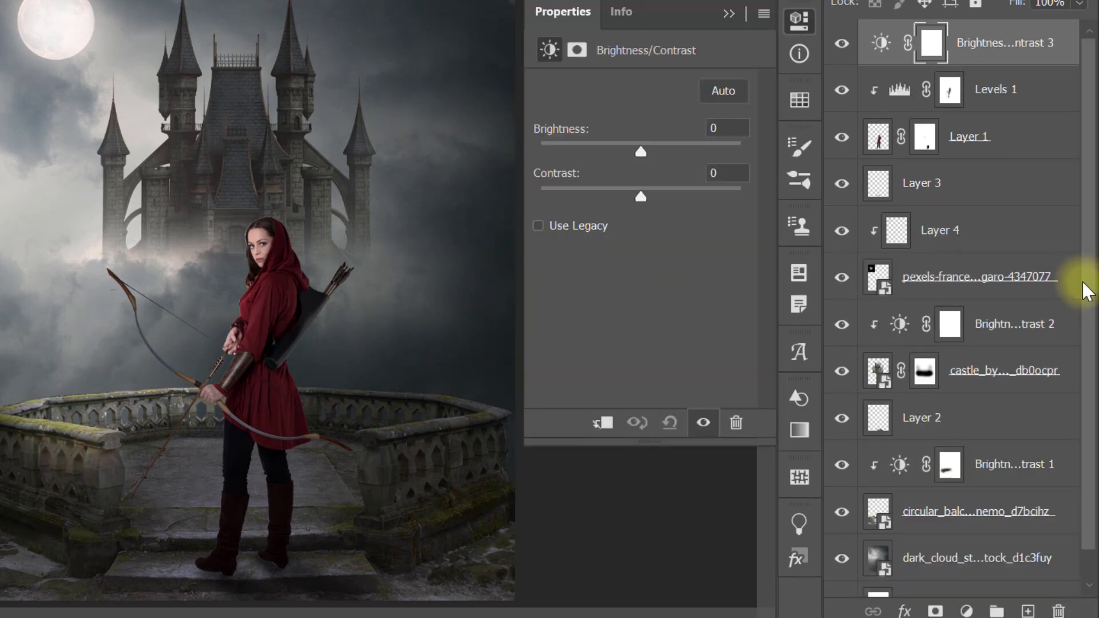
left_click_drag(641, 152, 639, 152)
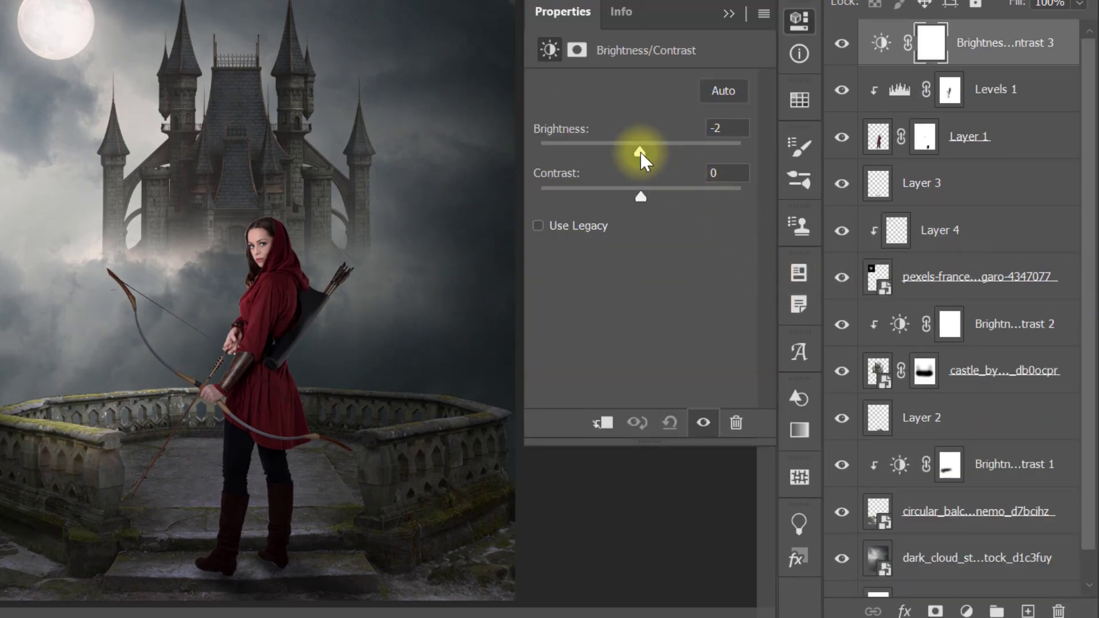
left_click_drag(641, 197, 674, 202)
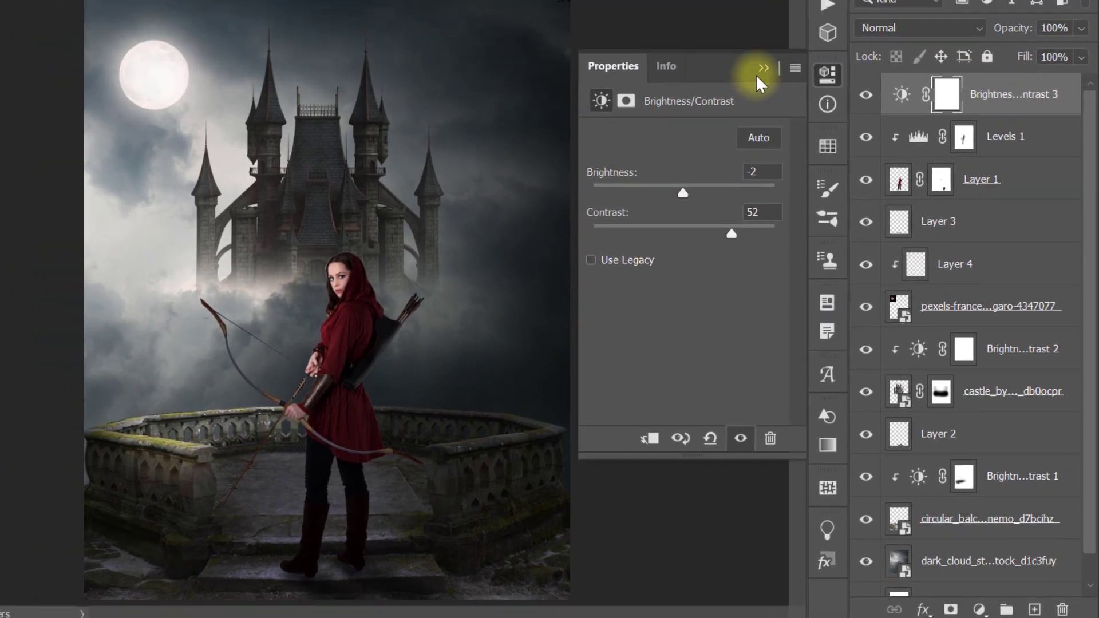
left_click(729, 13)
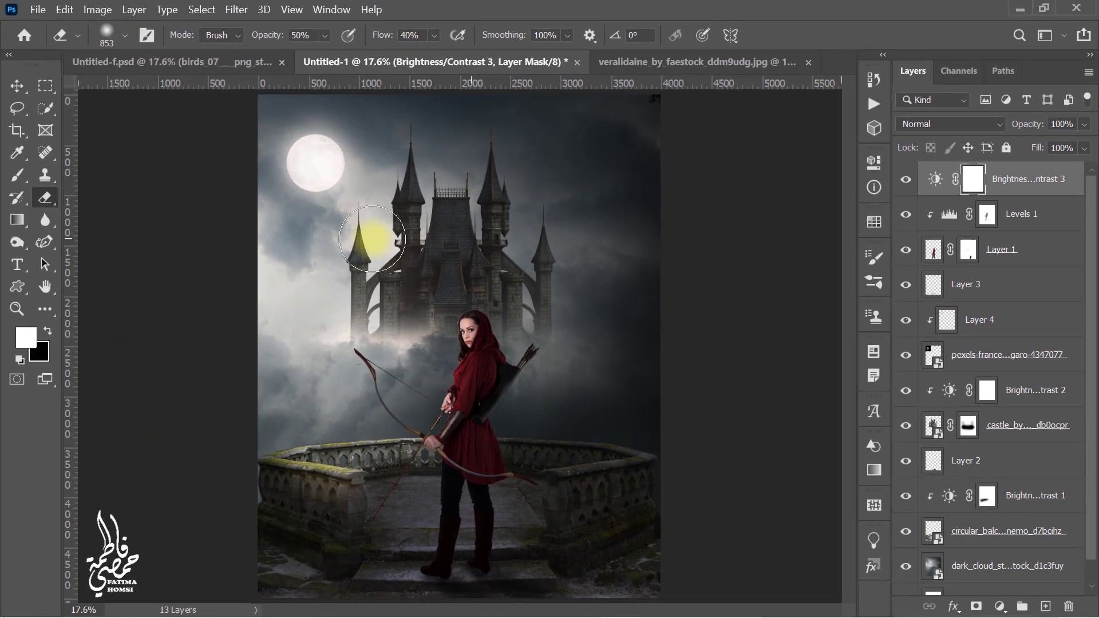
left_click(17, 221)
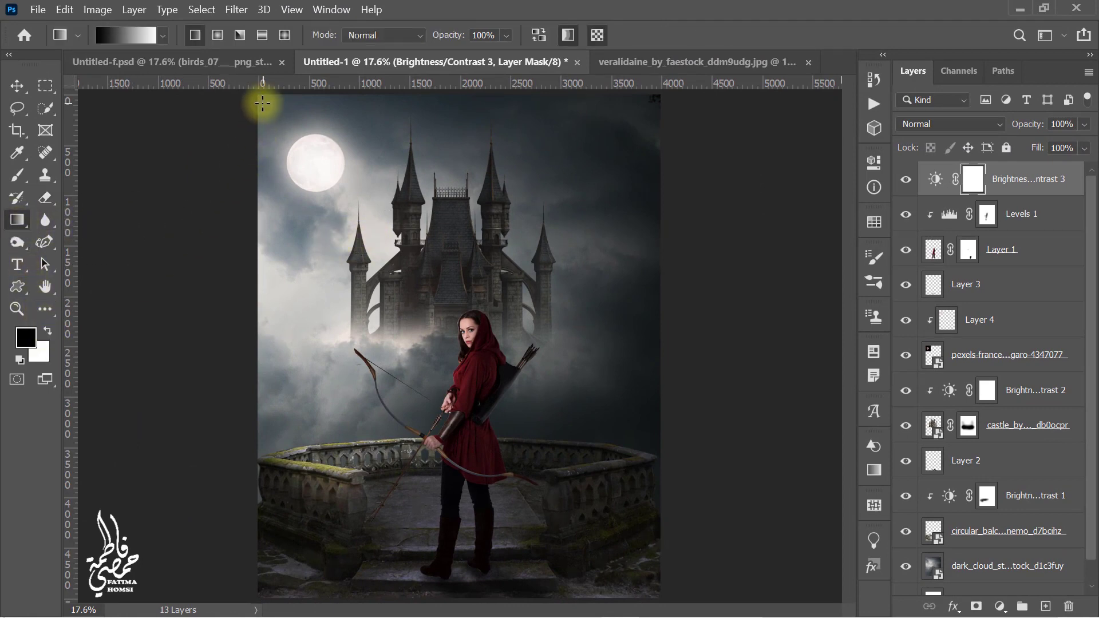
left_click_drag(258, 98, 525, 380)
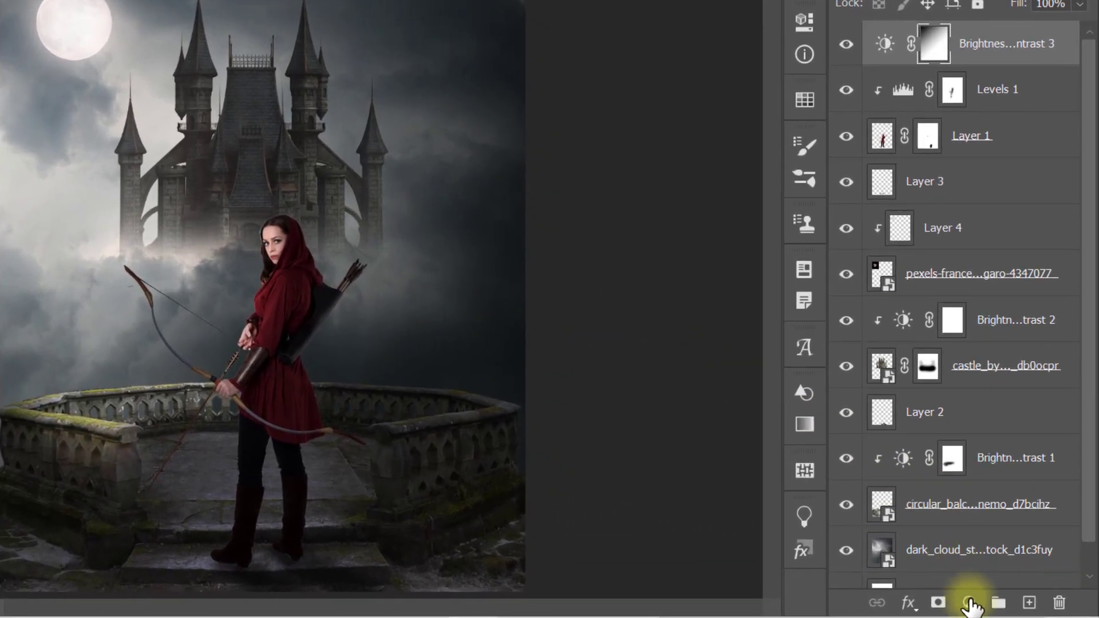
Add a Color Balance layer with midtones −2, +12, +27 and highlights +5, 0, +10
left_click(969, 609)
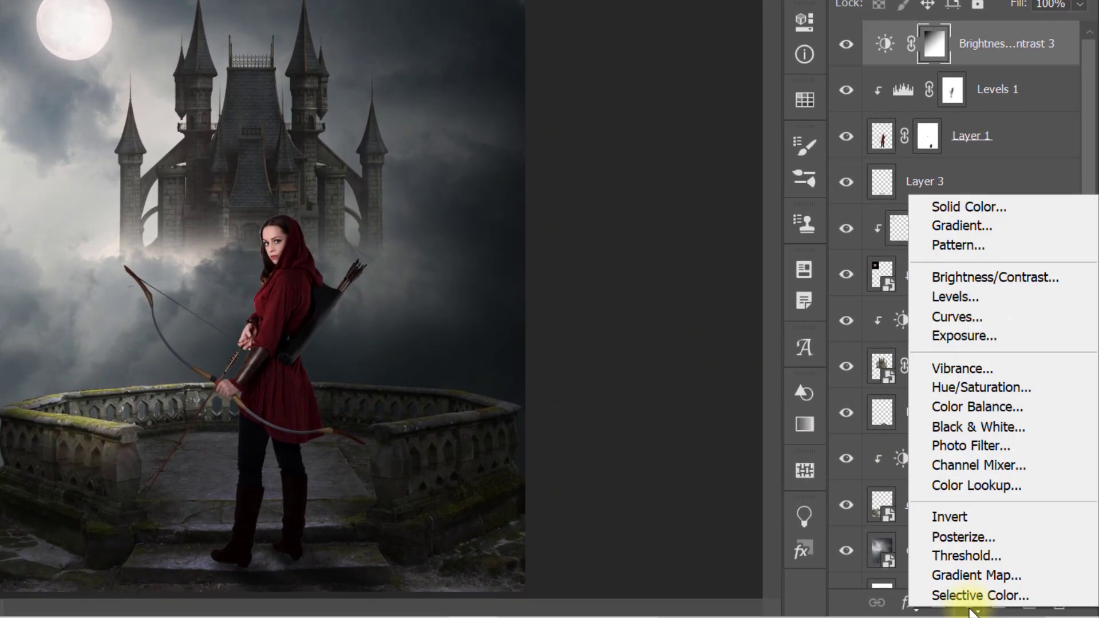
left_click(1046, 408)
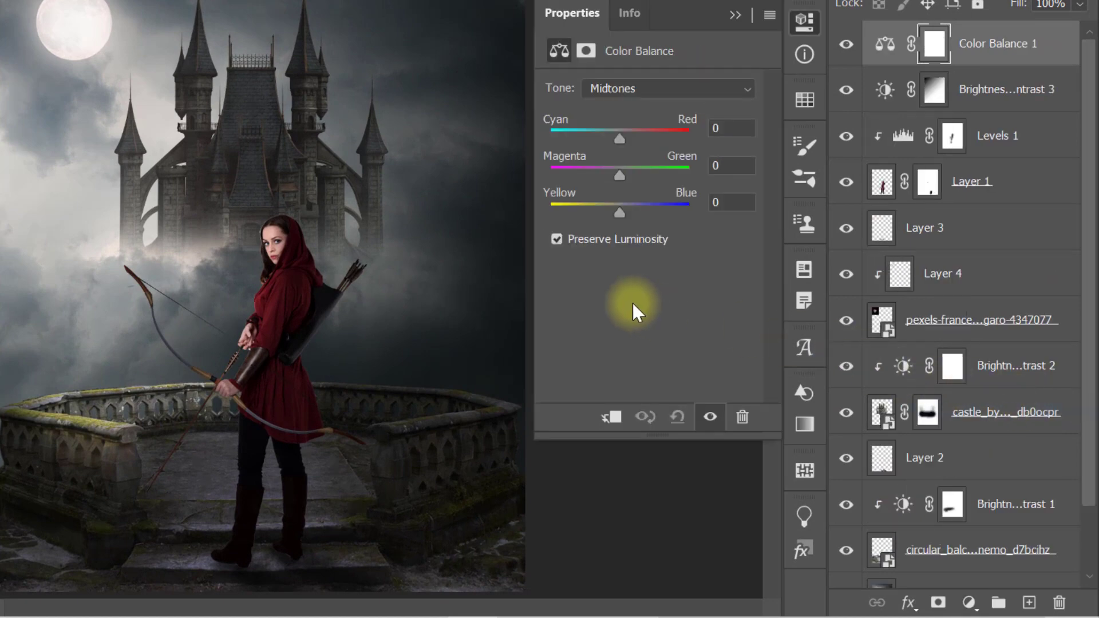
left_click_drag(620, 215, 637, 219)
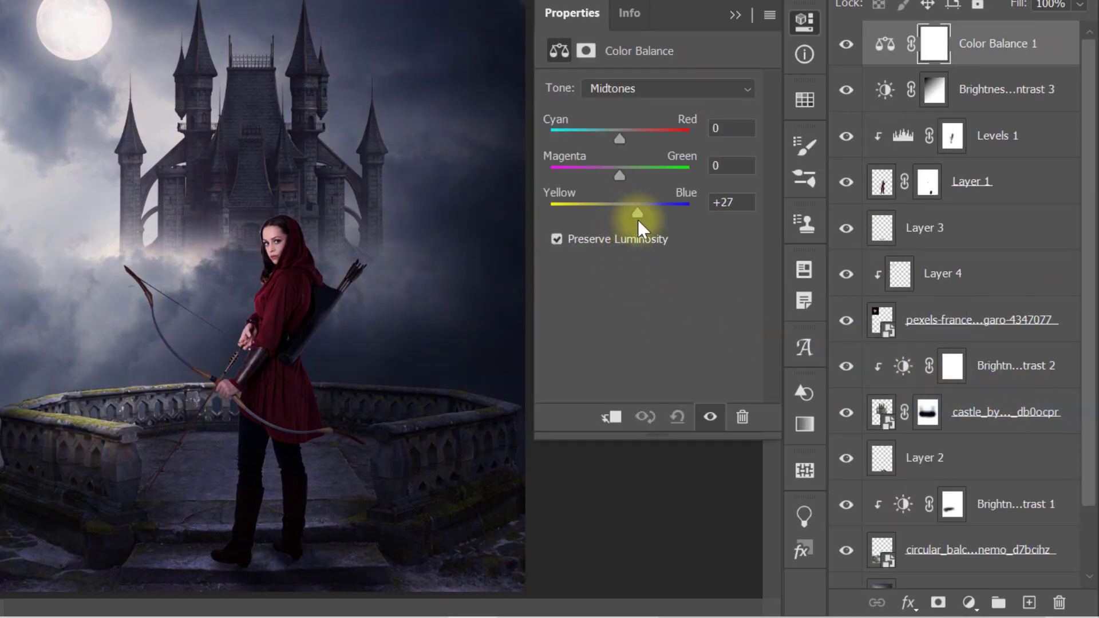
left_click_drag(620, 177, 618, 141)
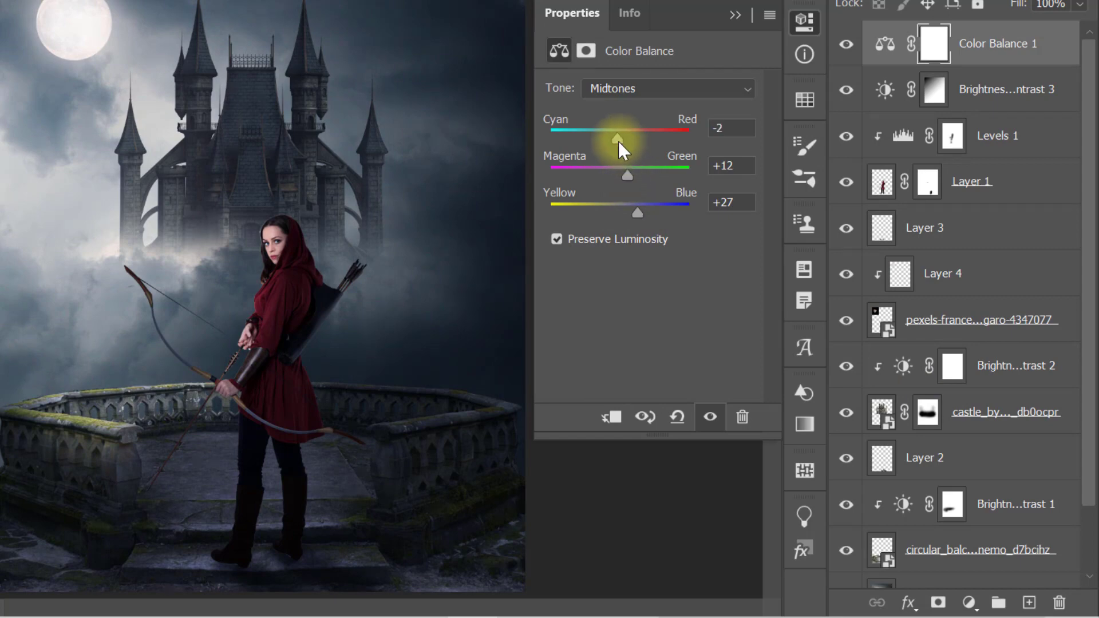
left_click(661, 94)
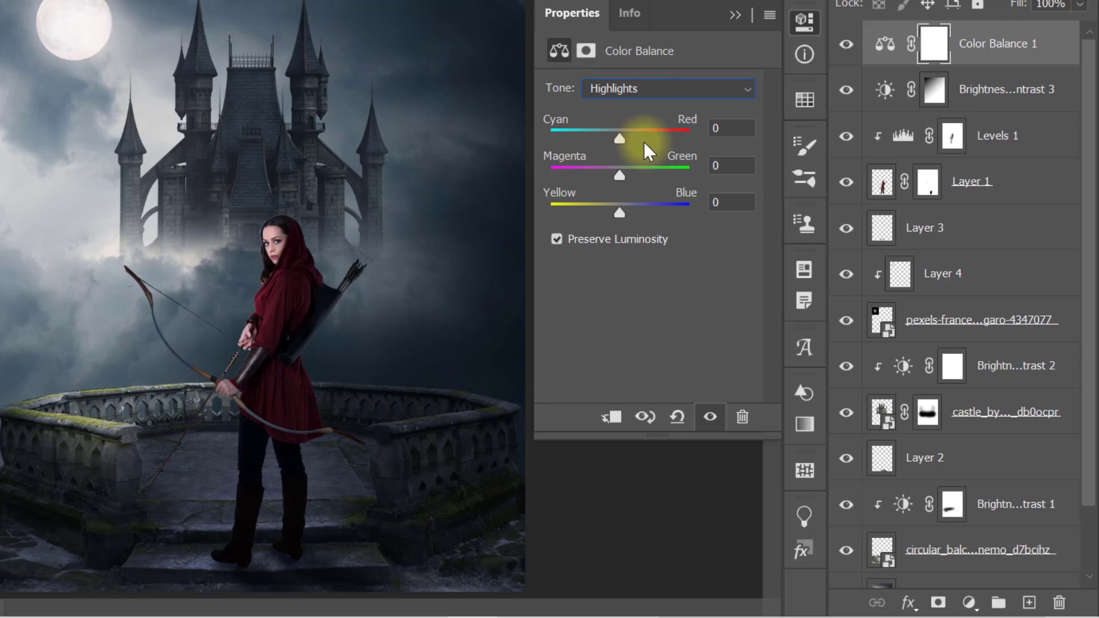
left_click(729, 201)
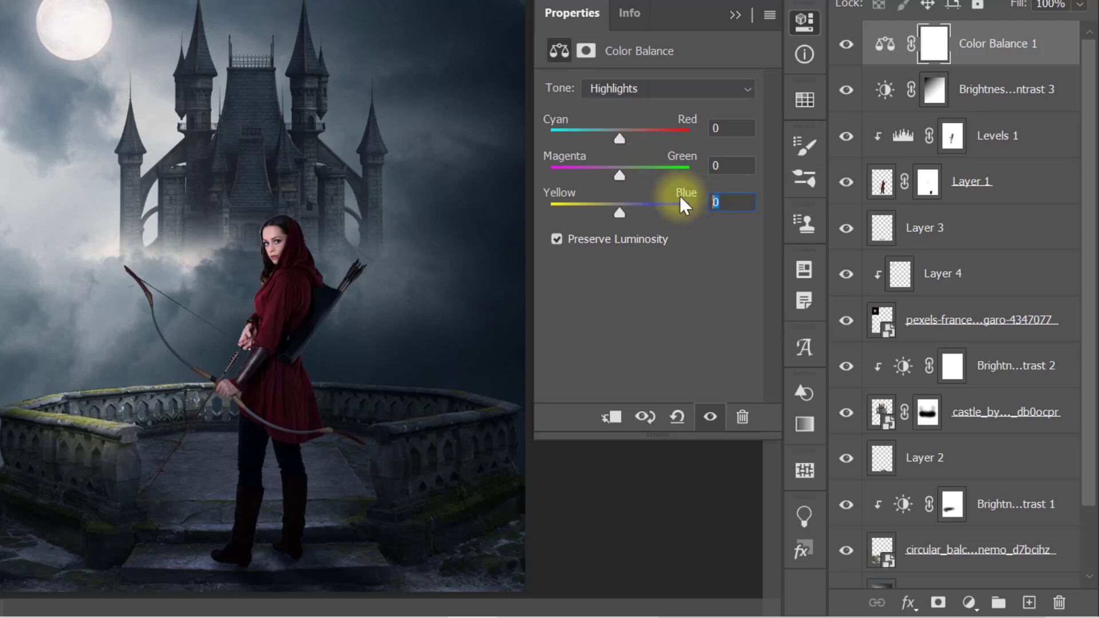
type("10")
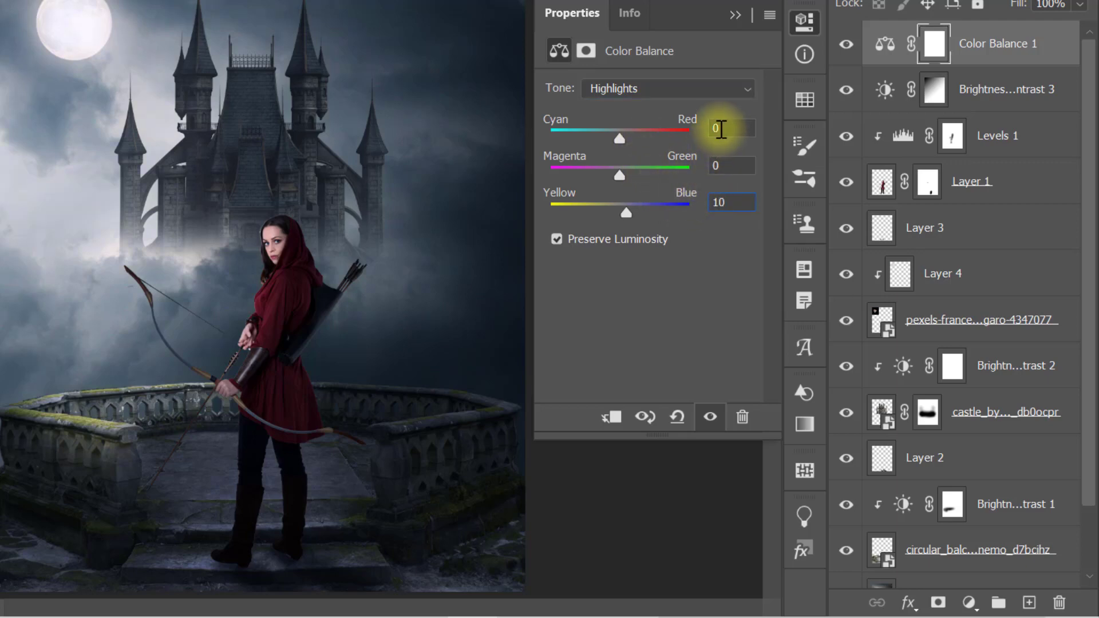
left_click(721, 128)
type("5")
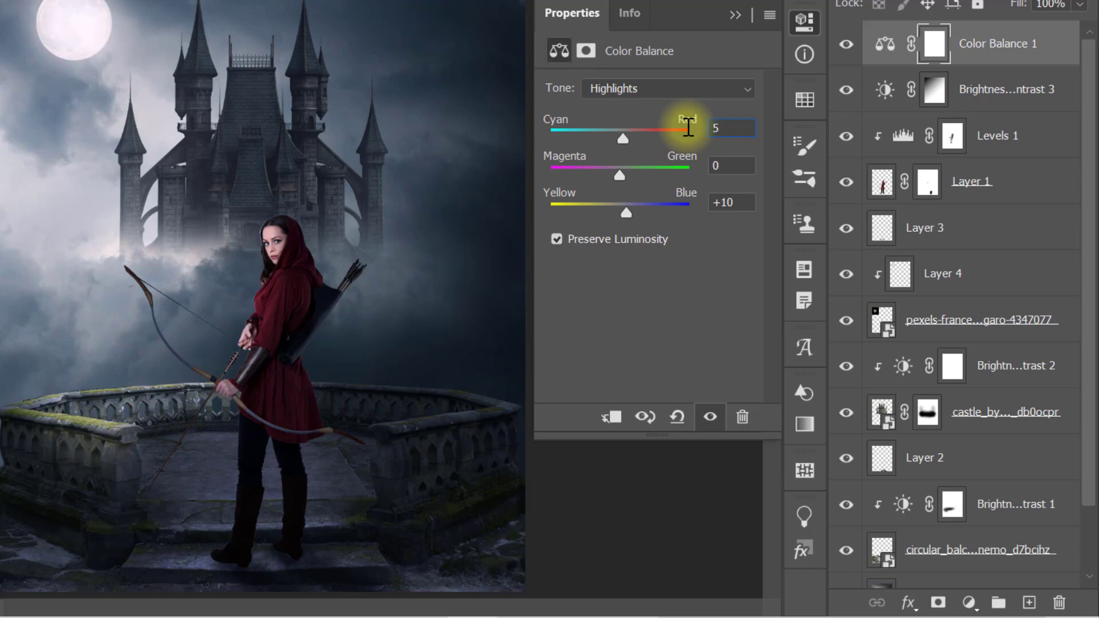
left_click(738, 14)
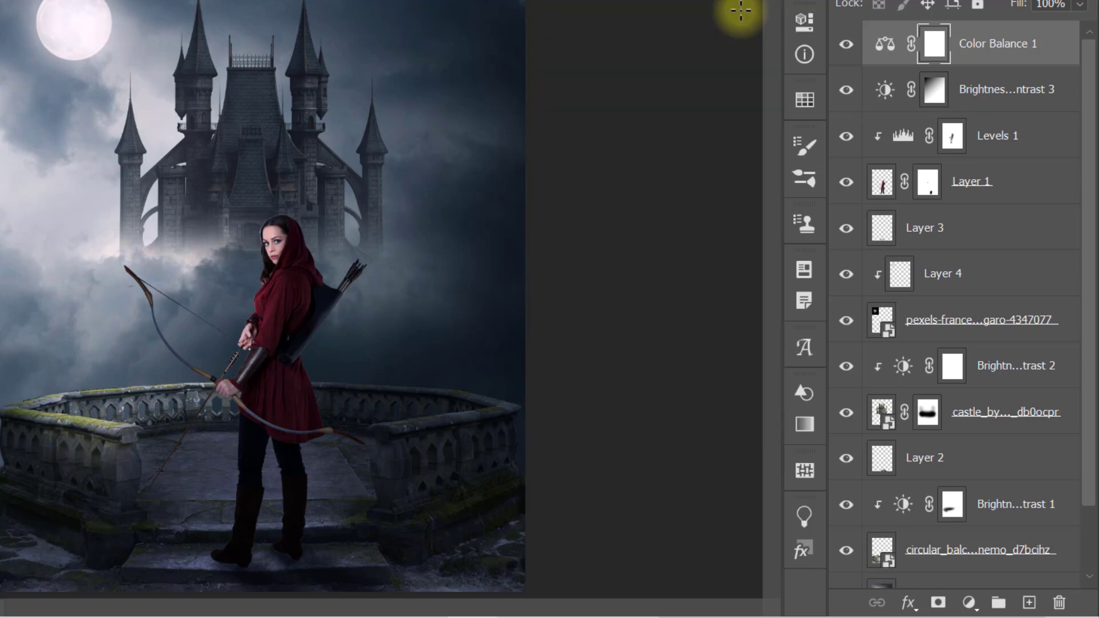
left_click(968, 602)
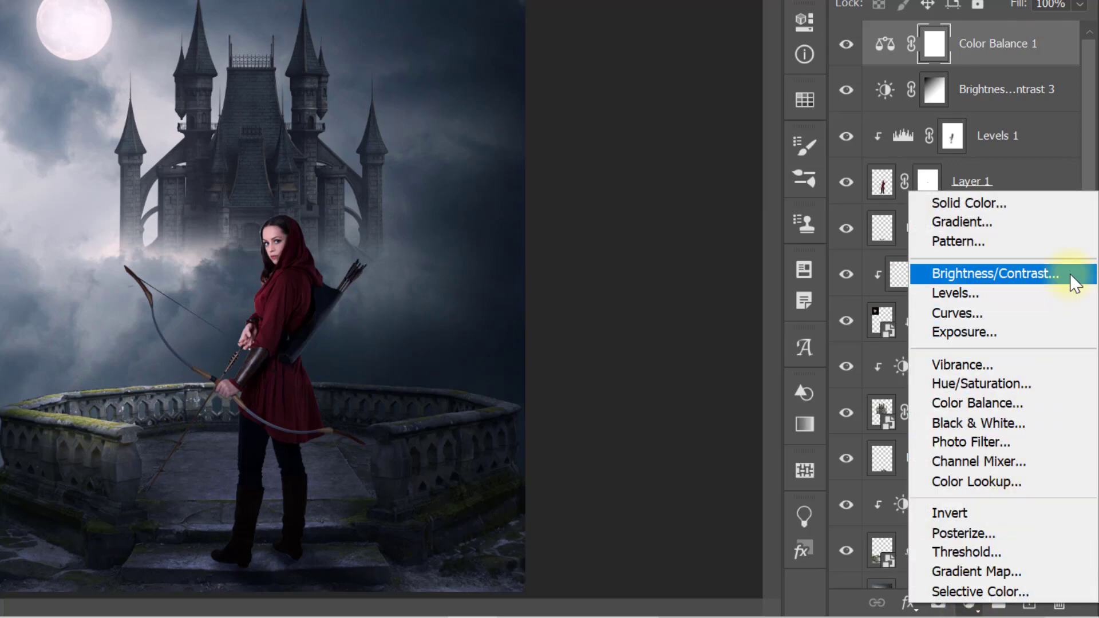
Add a Brightness/Contrast layer at −37 brightness, faded by a diagonal gradient on its mask
left_click(1070, 274)
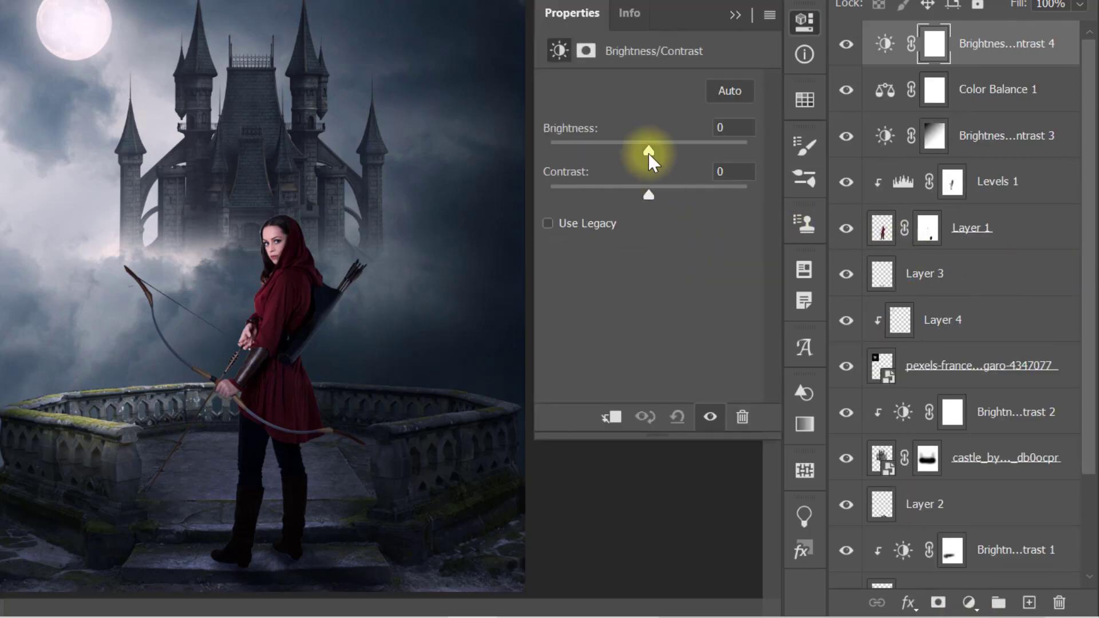
left_click_drag(648, 153, 625, 152)
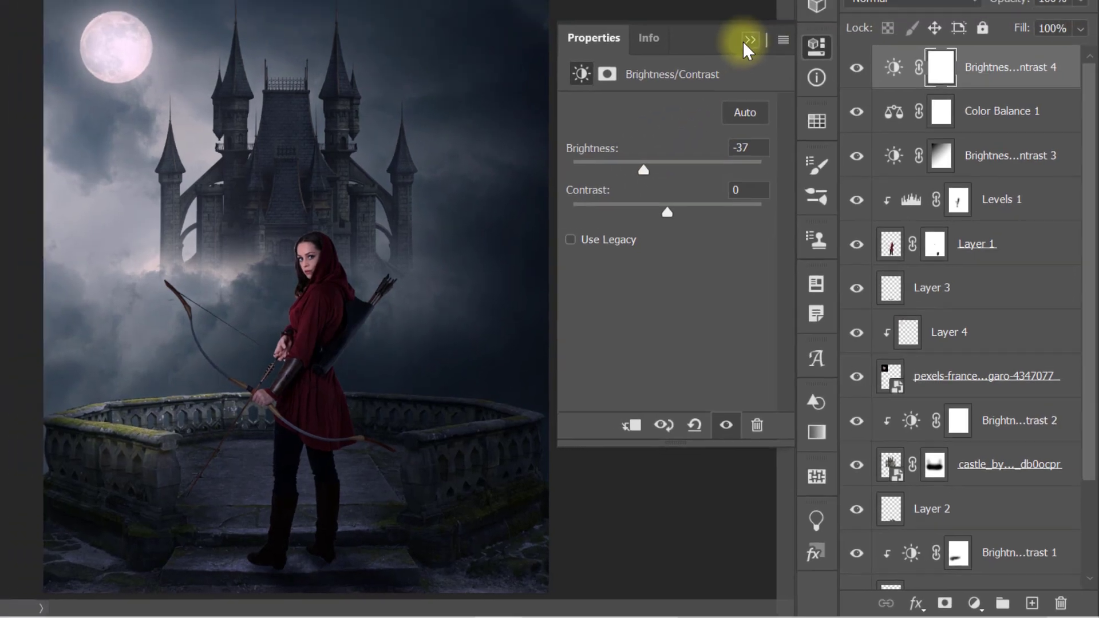
left_click(735, 15)
mouse_move(262, 109)
left_mouse_down()
mouse_move(462, 339)
mouse_move(534, 400)
left_mouse_up()
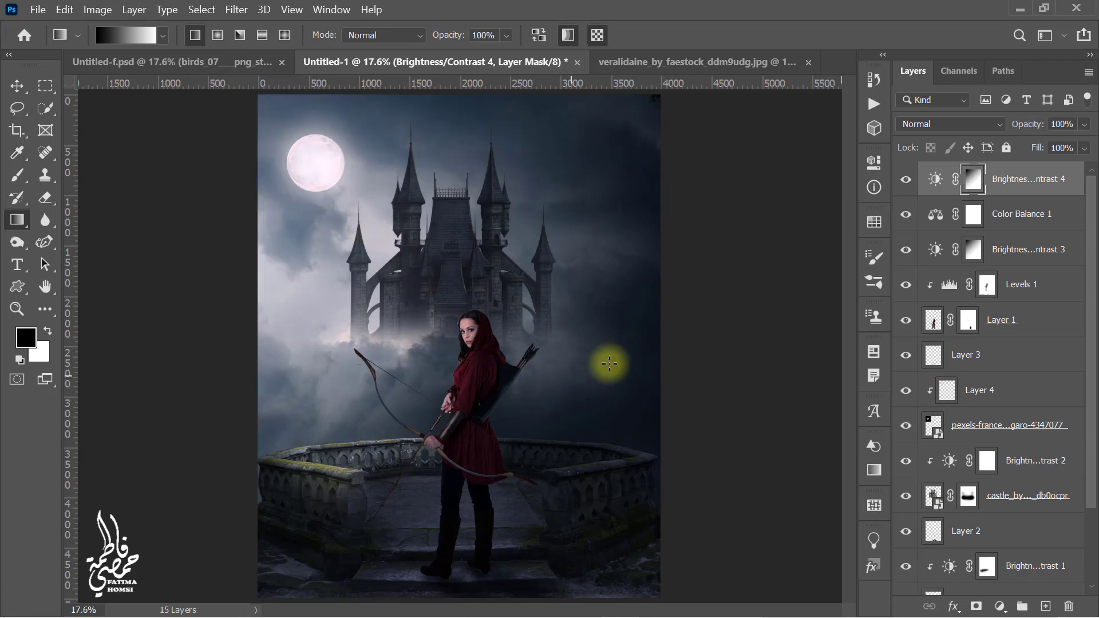
Drag the birds PNG from Explorer into the composite and position the flock around the moon
left_click(1019, 9)
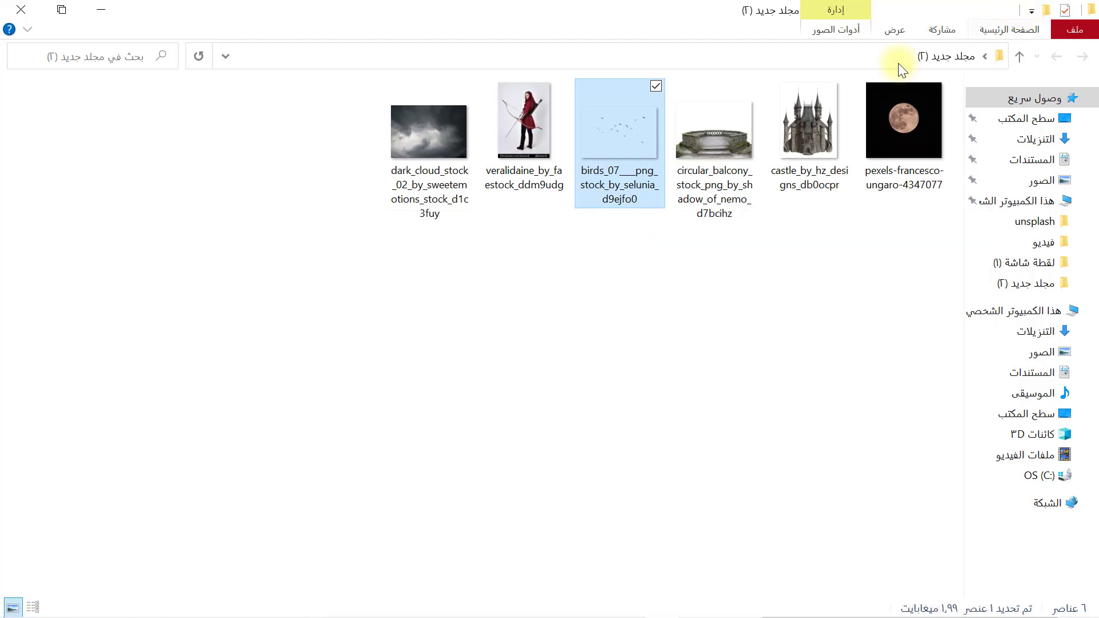
left_click_drag(623, 124, 623, 610)
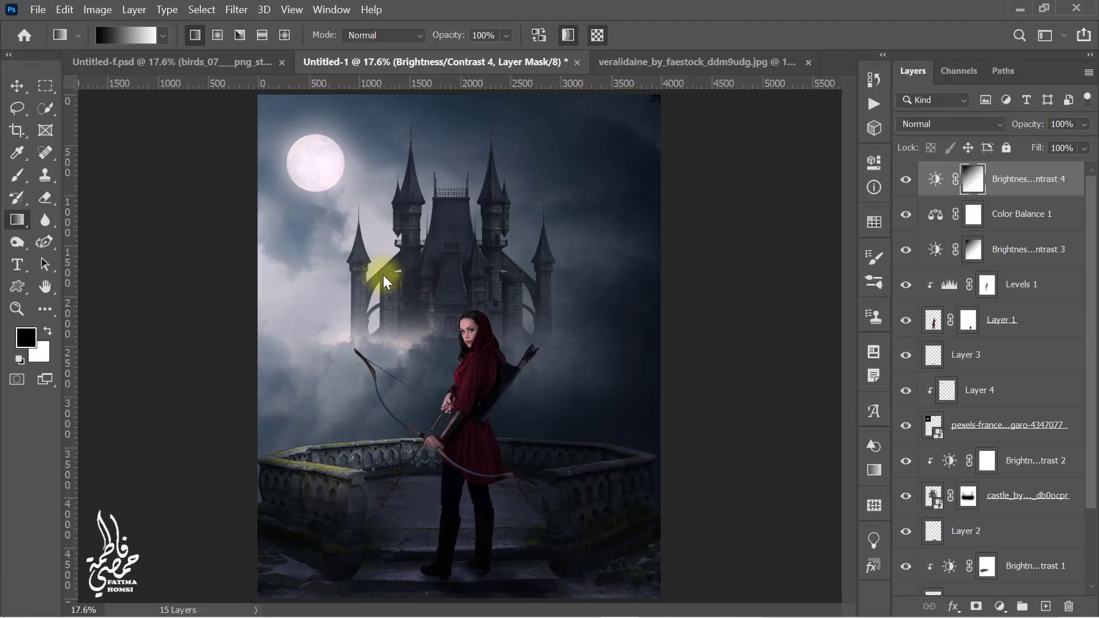
left_click_drag(623, 610, 383, 275)
mouse_move(454, 262)
left_mouse_down()
mouse_move(335, 195)
mouse_move(364, 209)
left_mouse_up()
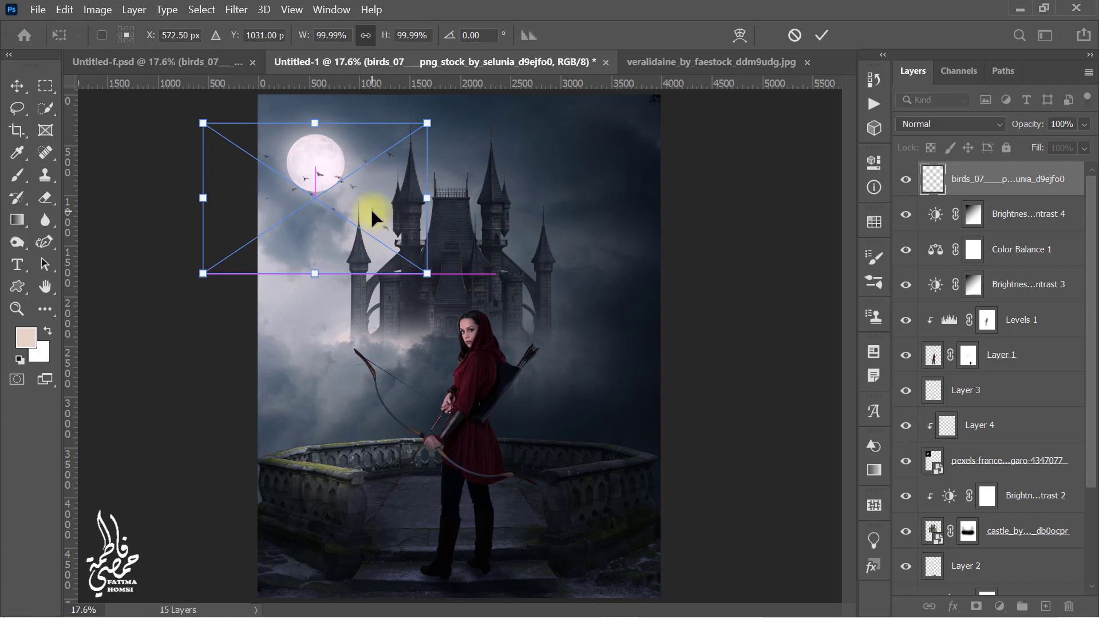
left_click(820, 36)
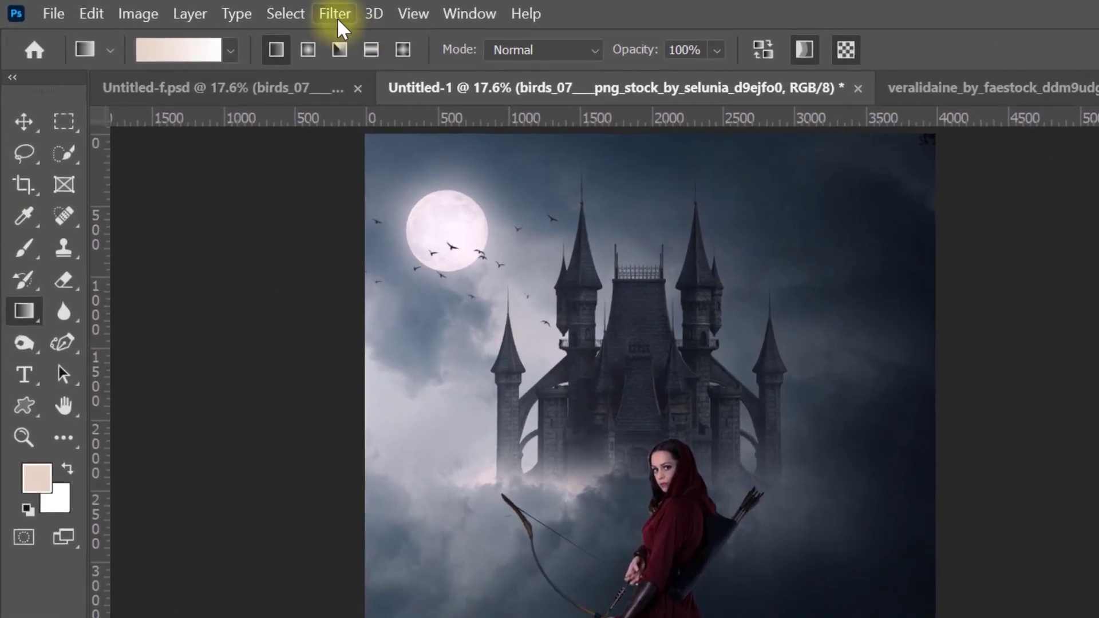
left_click(338, 18)
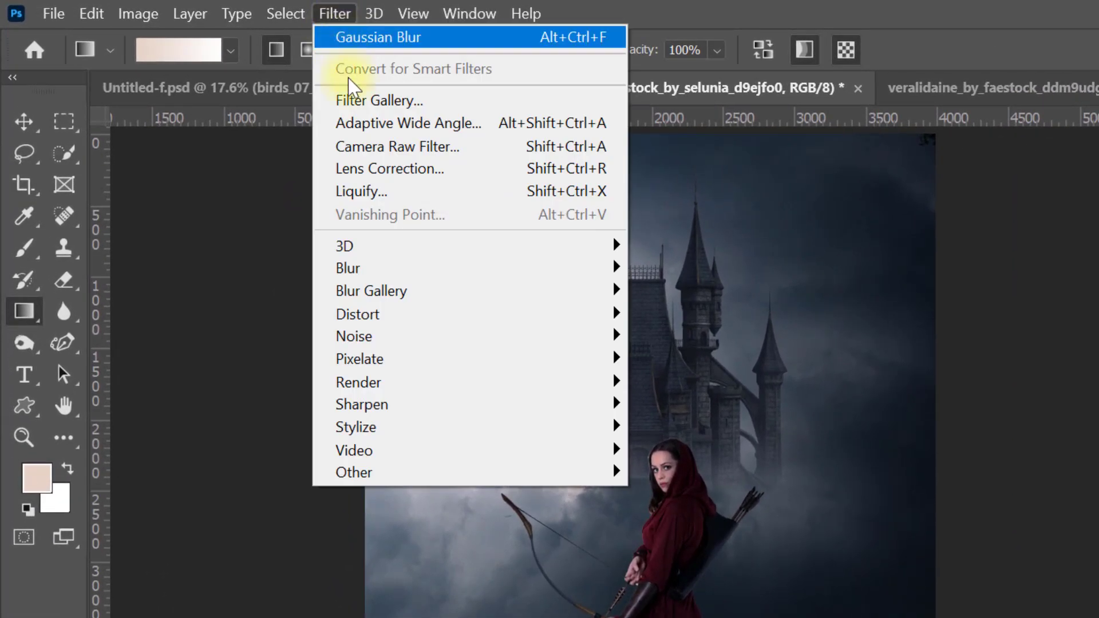
mouse_move(348, 268)
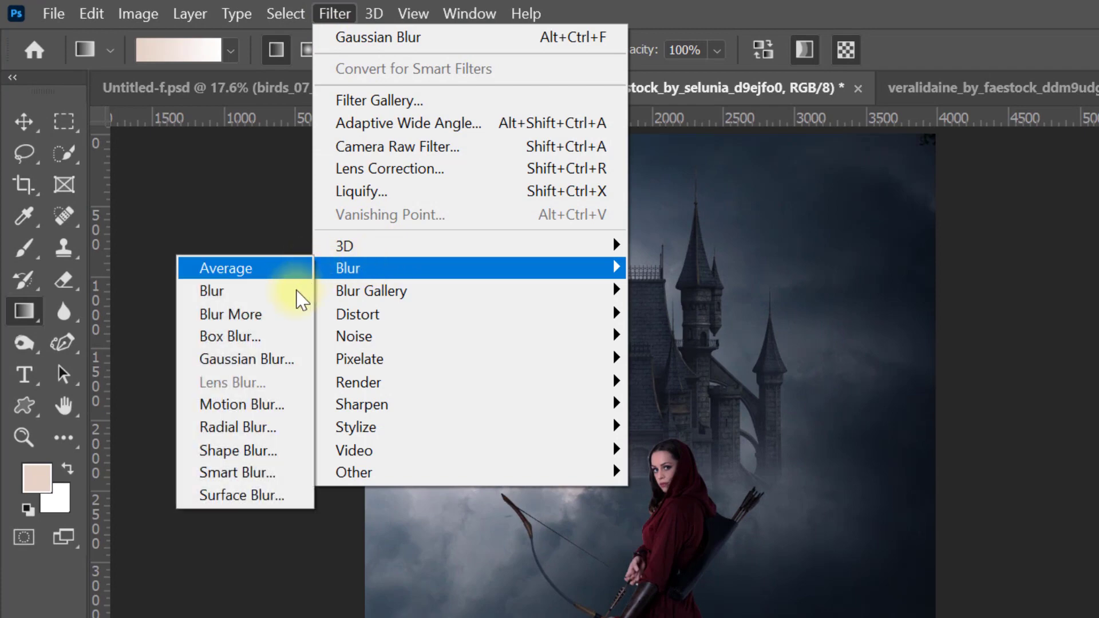
Apply a Gaussian Blur with a 7-pixel radius to the birds layer
left_click(302, 362)
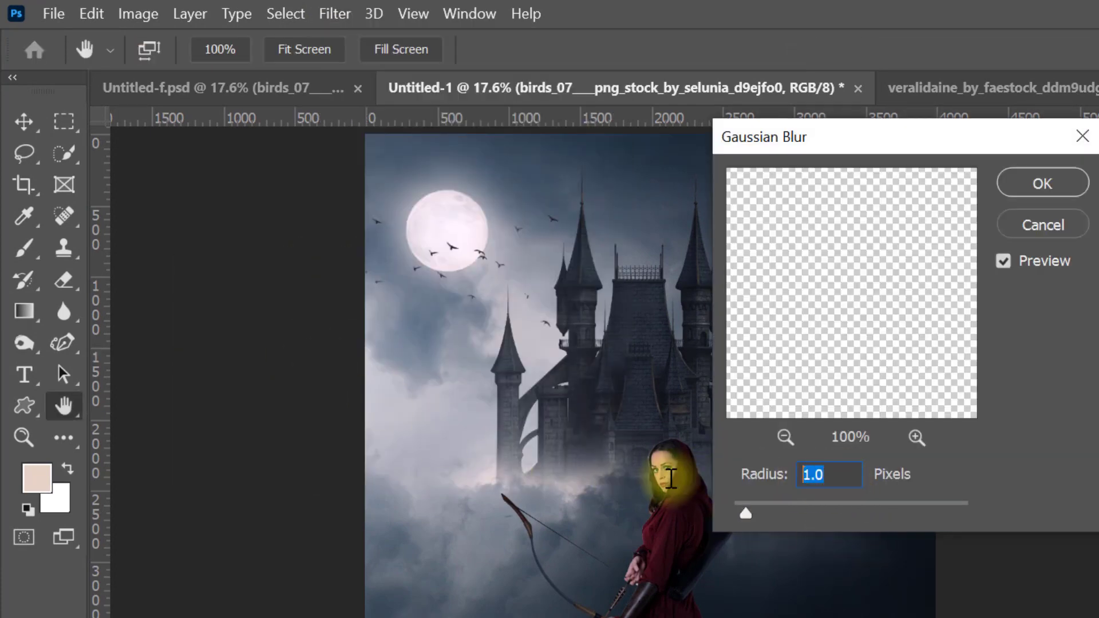
type("7")
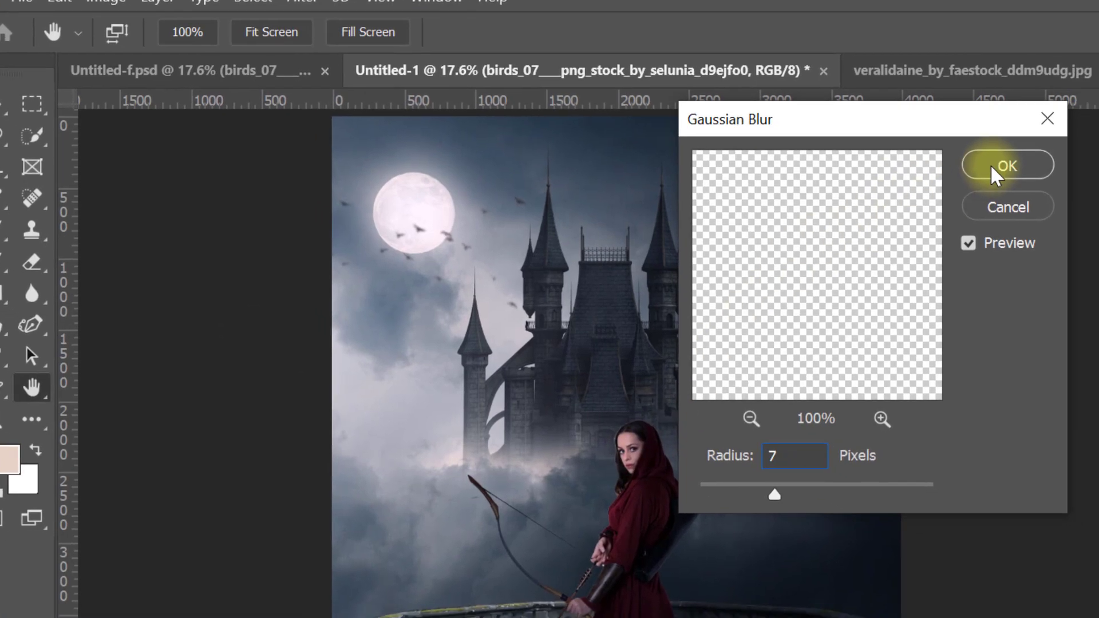
left_click(1039, 184)
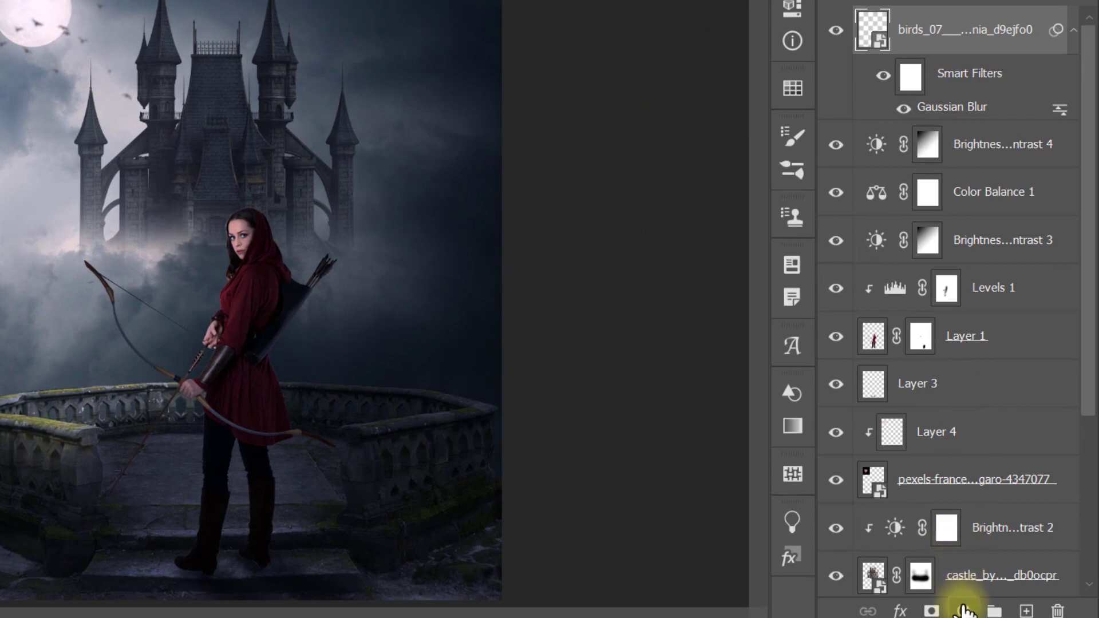
Add a Color Balance layer: midtones cyan −50, highlights −22/+11 blue, shadows −6/+4 blue
left_click(964, 610)
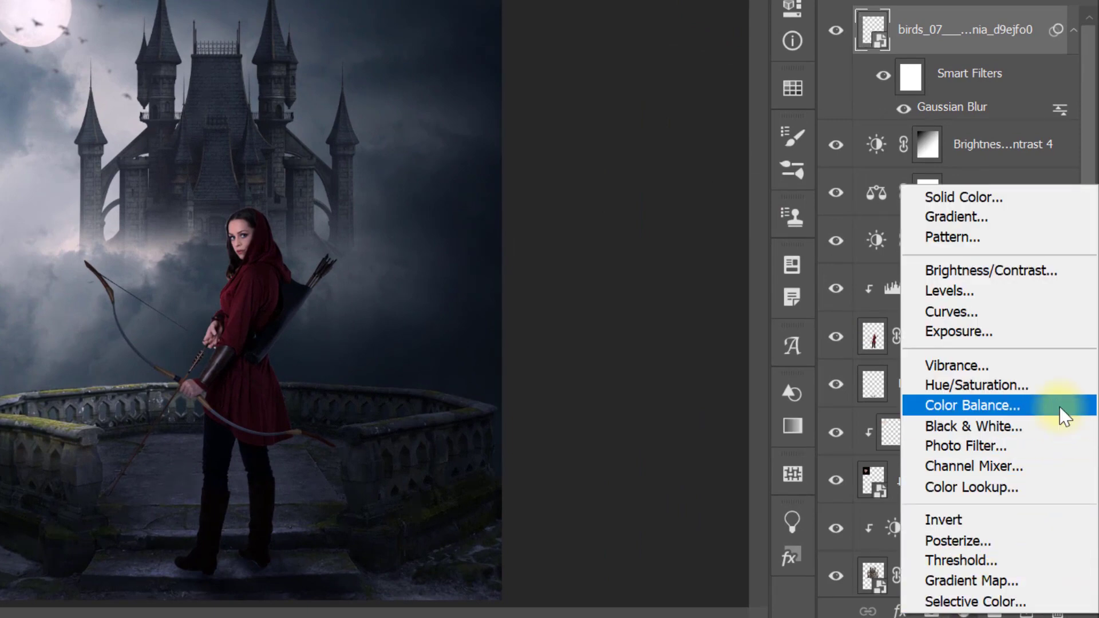
left_click(1060, 405)
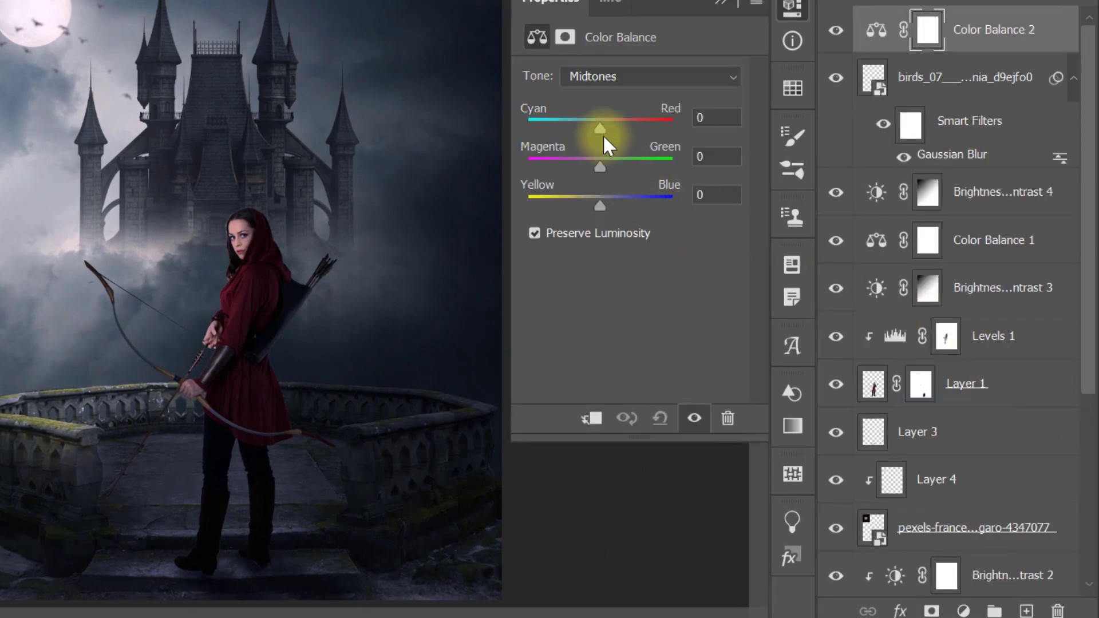
left_click_drag(599, 127, 565, 128)
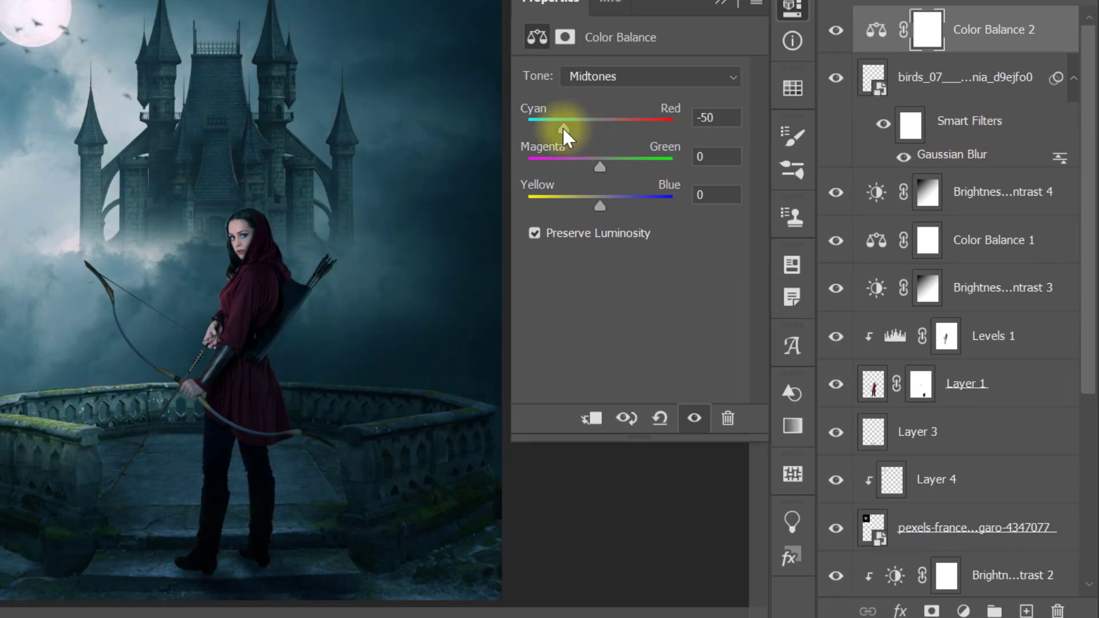
left_click(628, 76)
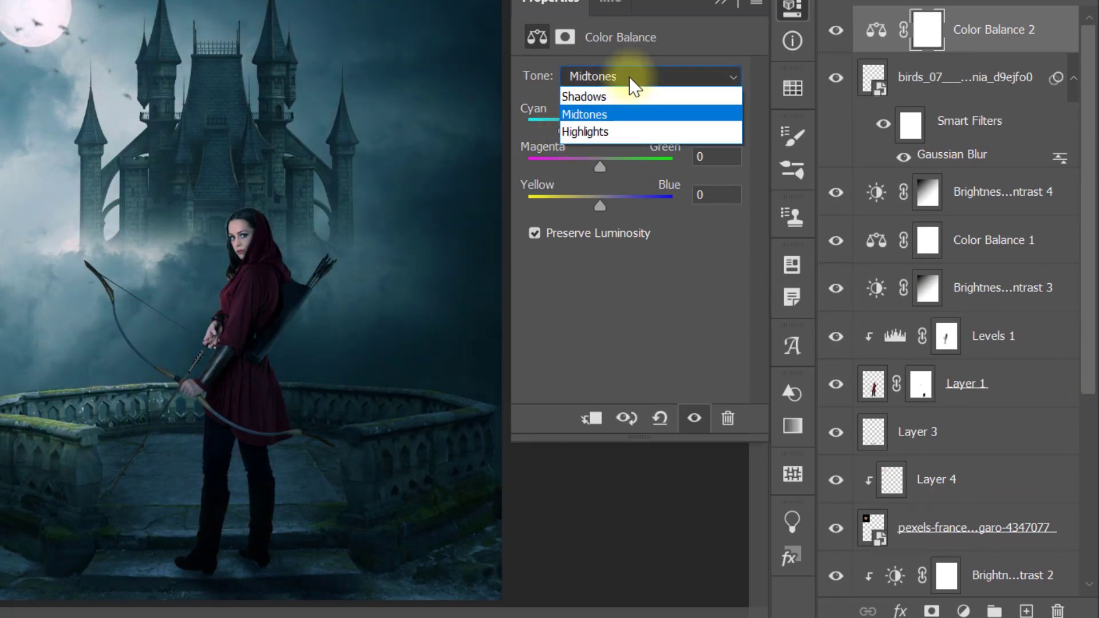
left_click(619, 128)
left_click_drag(599, 128, 583, 131)
left_click_drag(600, 208, 607, 207)
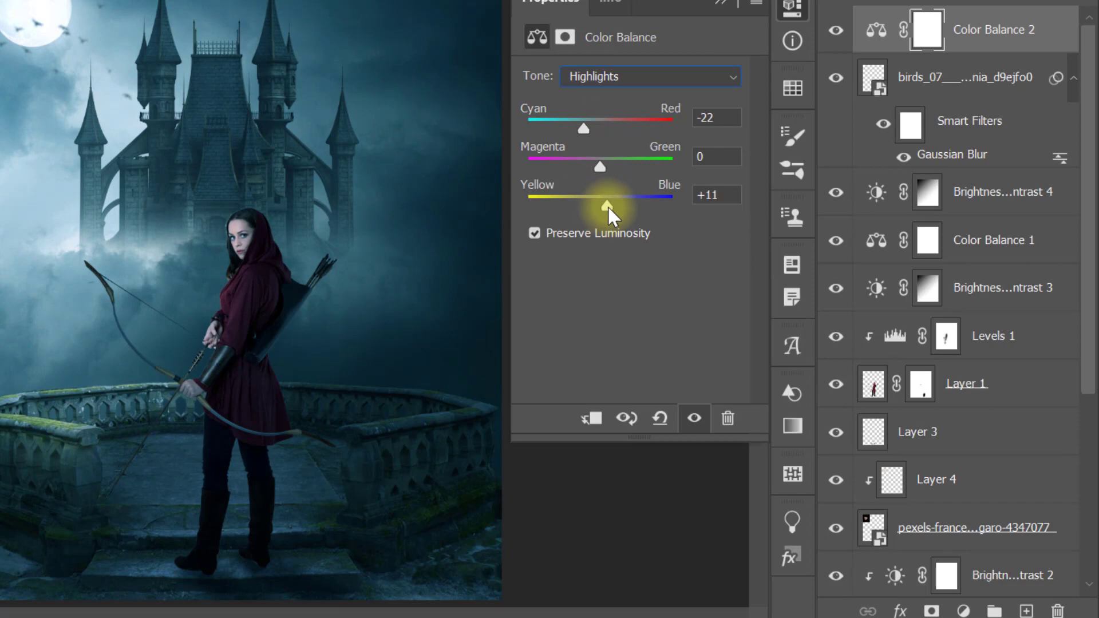
left_click(647, 79)
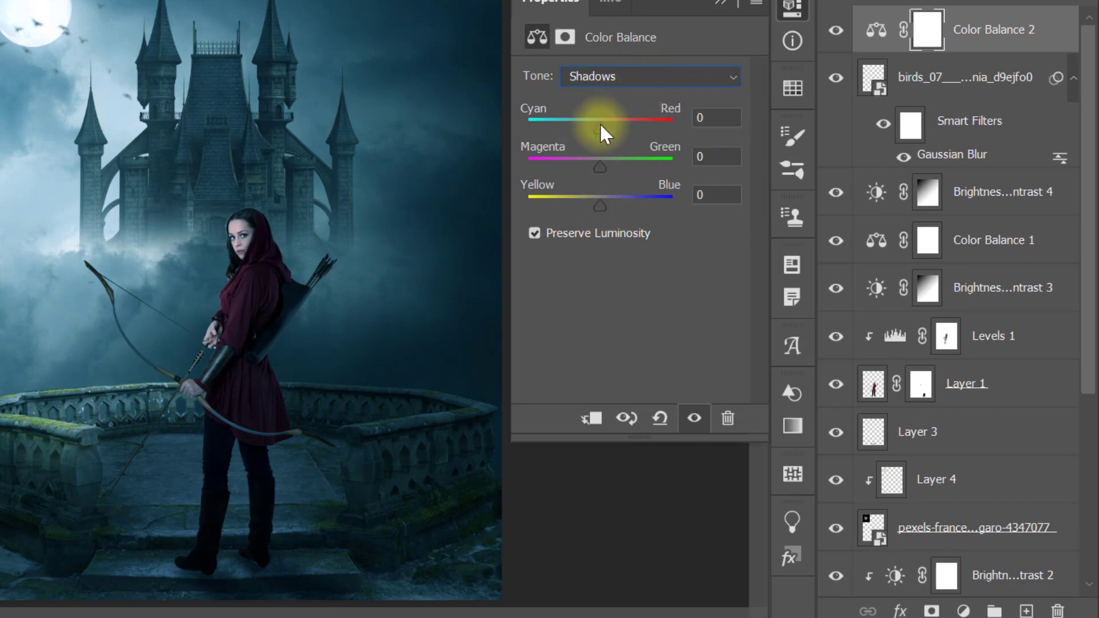
left_click_drag(600, 123, 595, 128)
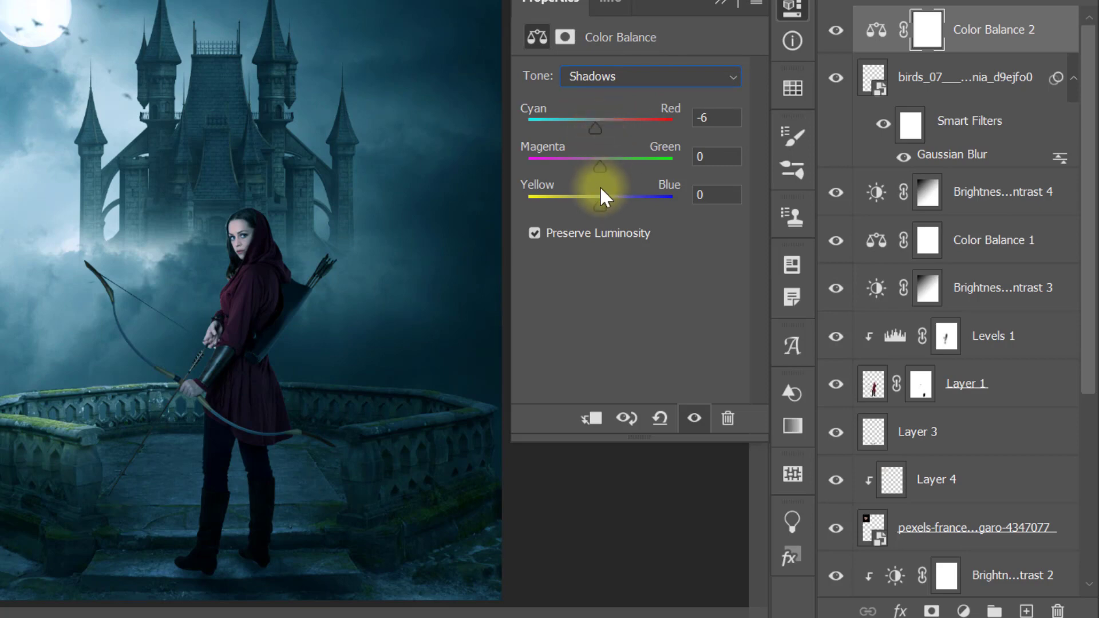
left_click_drag(600, 205, 604, 207)
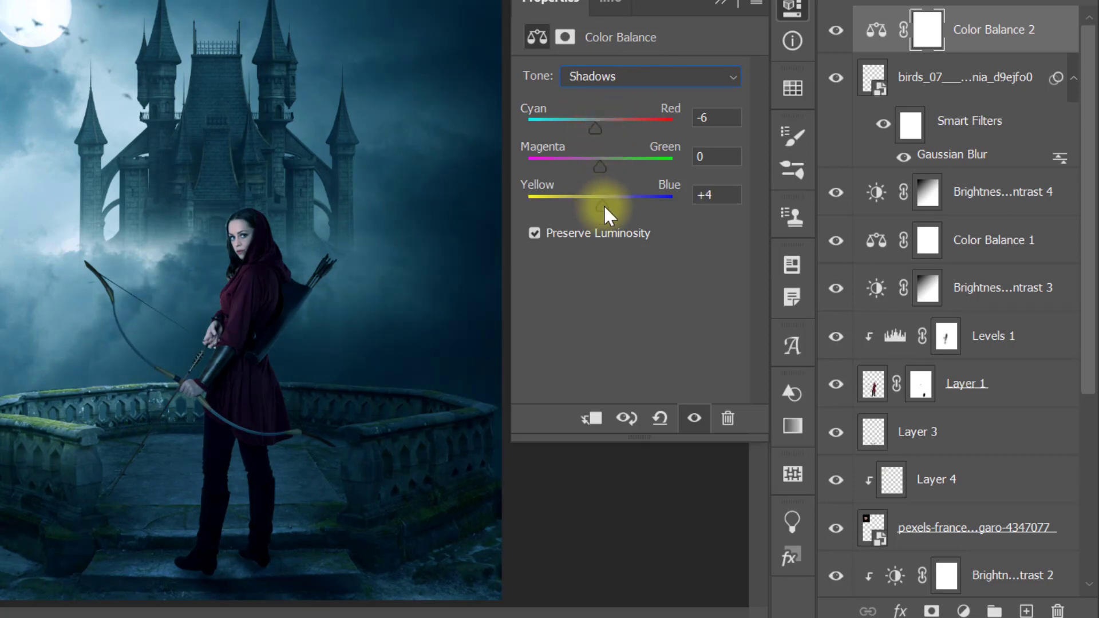
left_click(719, 2)
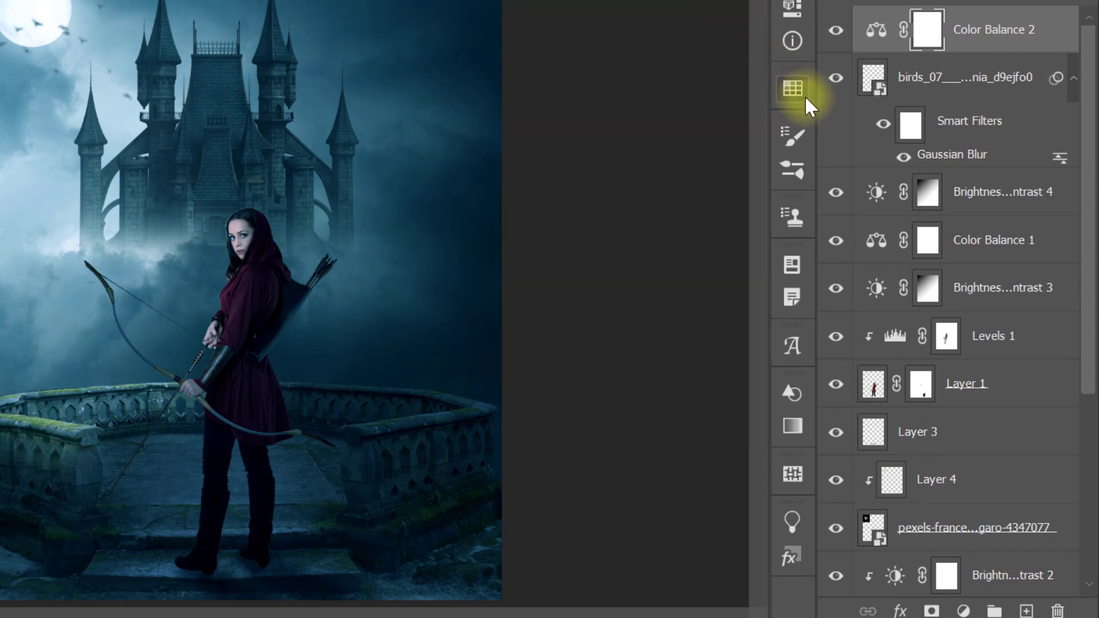
Add a Curves adjustment with a Green-channel midpoint bend, then stamp all visible layers into Layer 5
left_click(964, 612)
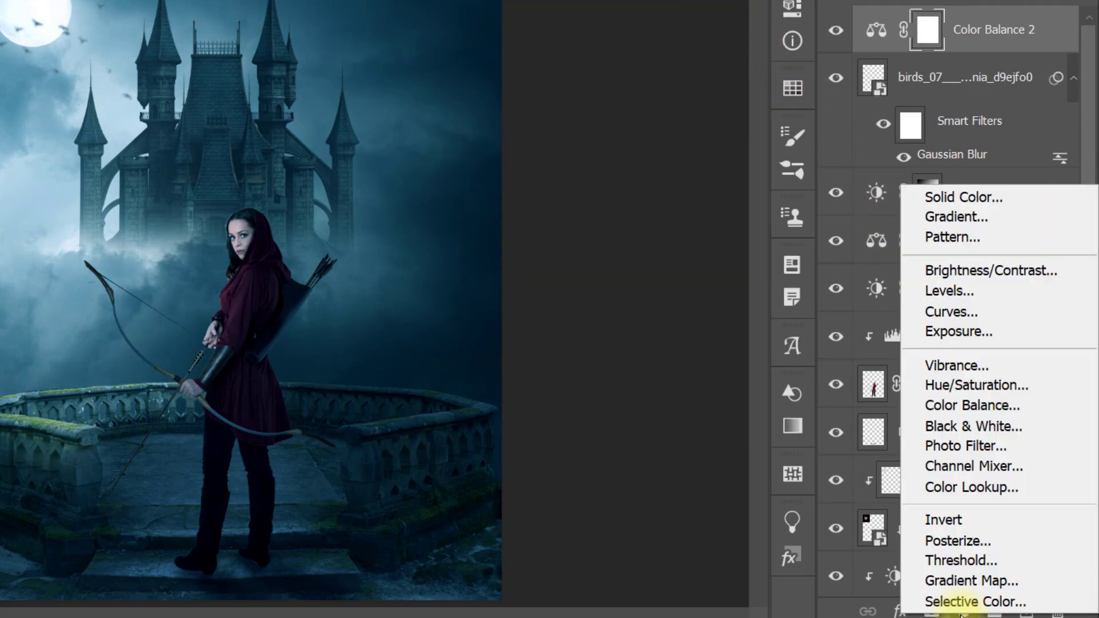
left_click(1003, 312)
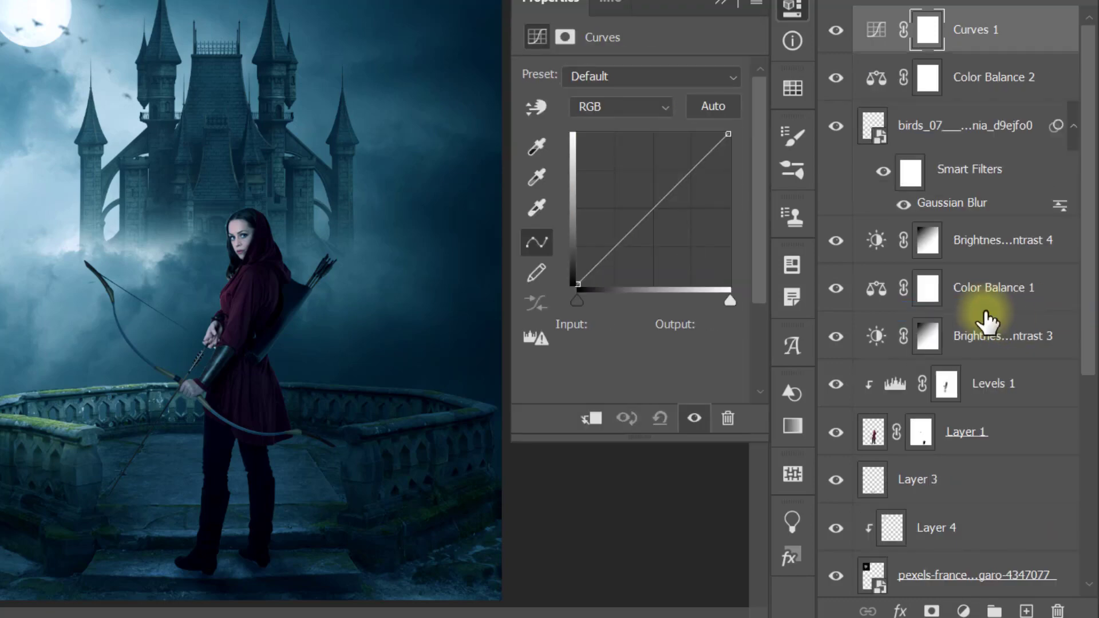
left_click(623, 109)
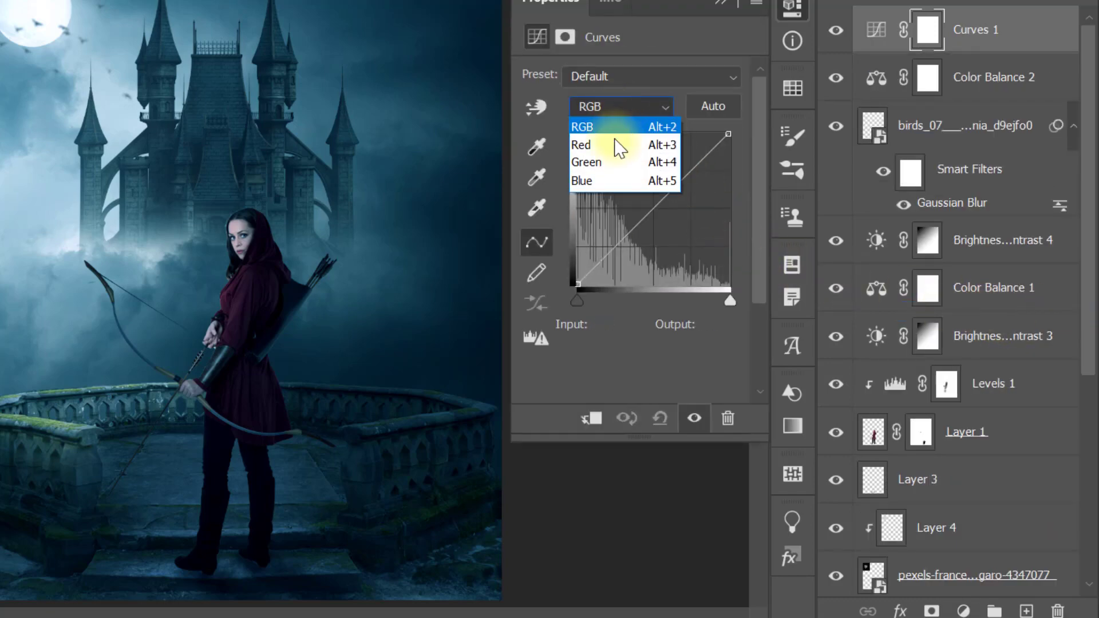
left_click(617, 164)
left_click(651, 214)
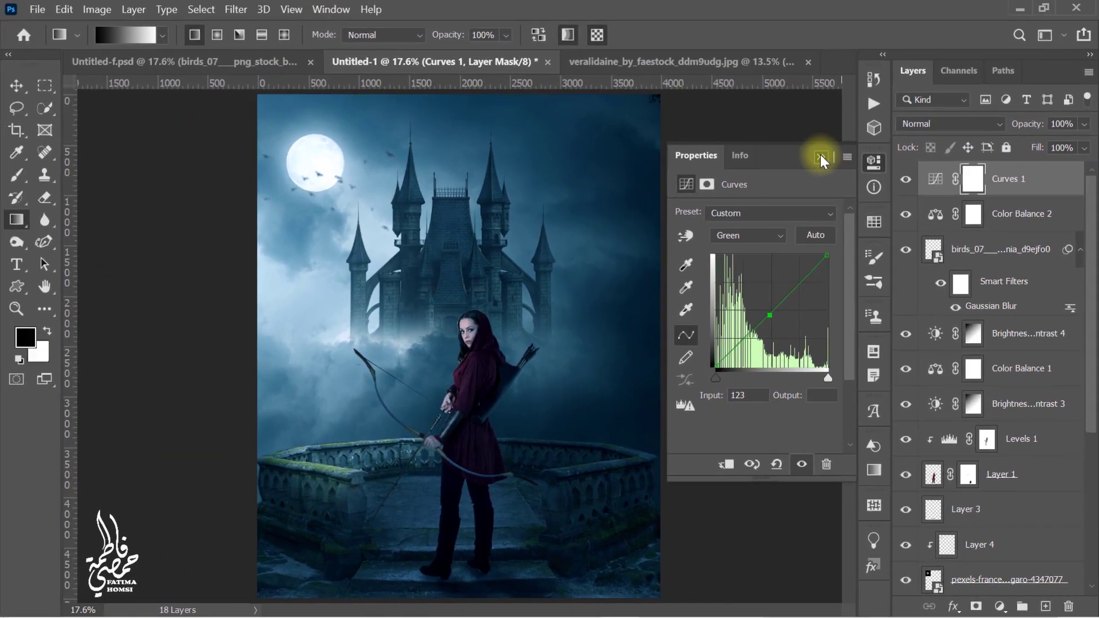
left_click(820, 154)
key("ctrl+alt+shift+e")
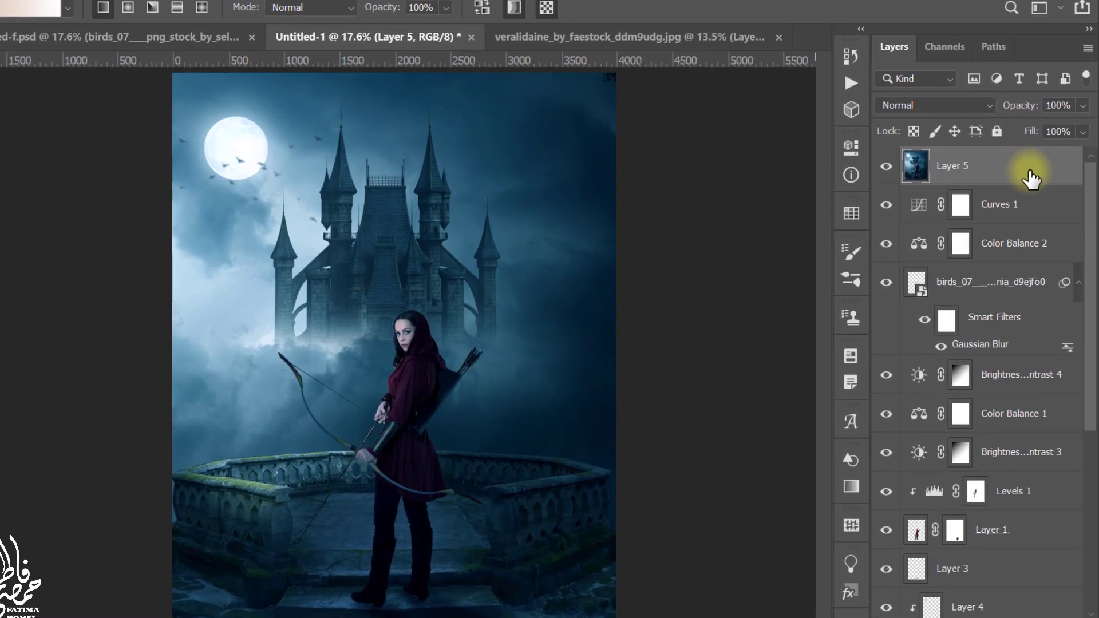
Convert Layer 5 to a smart object and open it in the Camera Raw Filter
right_click(1033, 185)
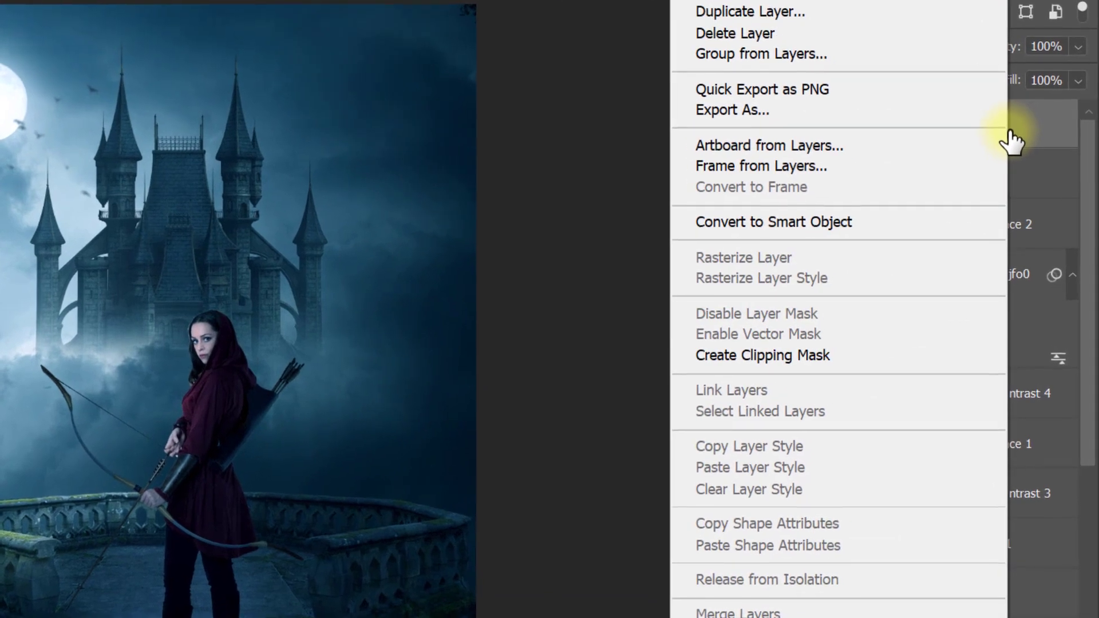
left_click(933, 226)
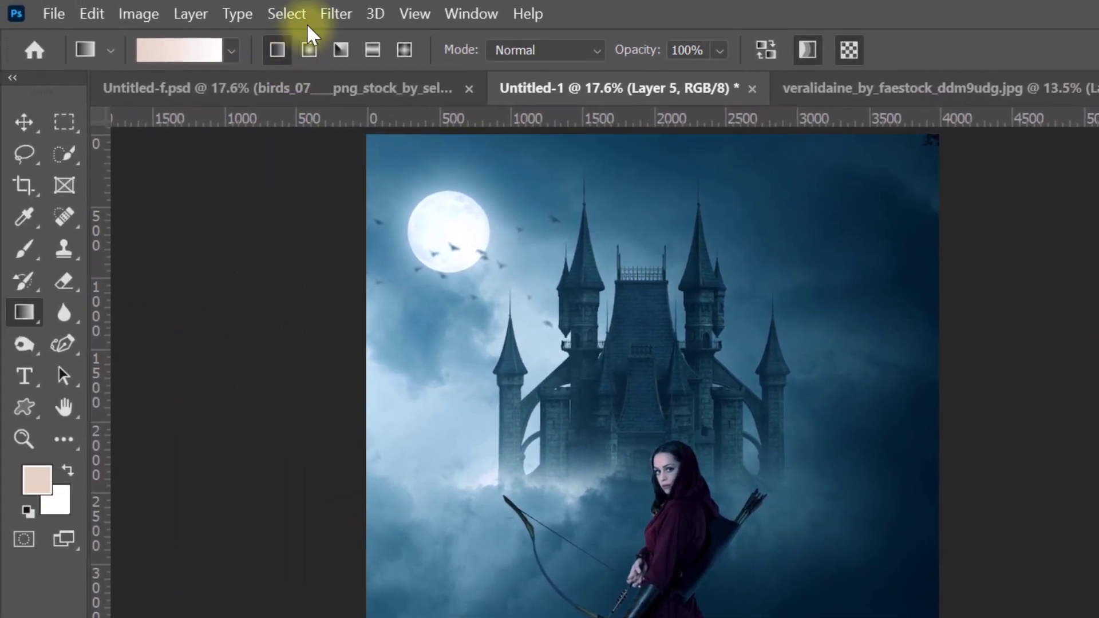
left_click(330, 18)
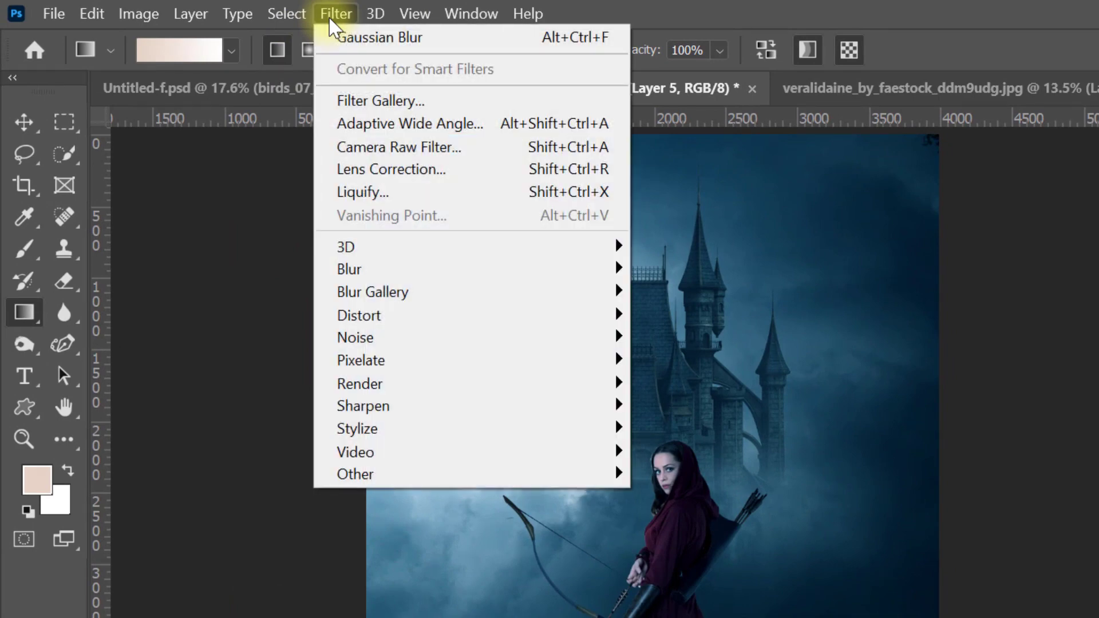
left_click(468, 150)
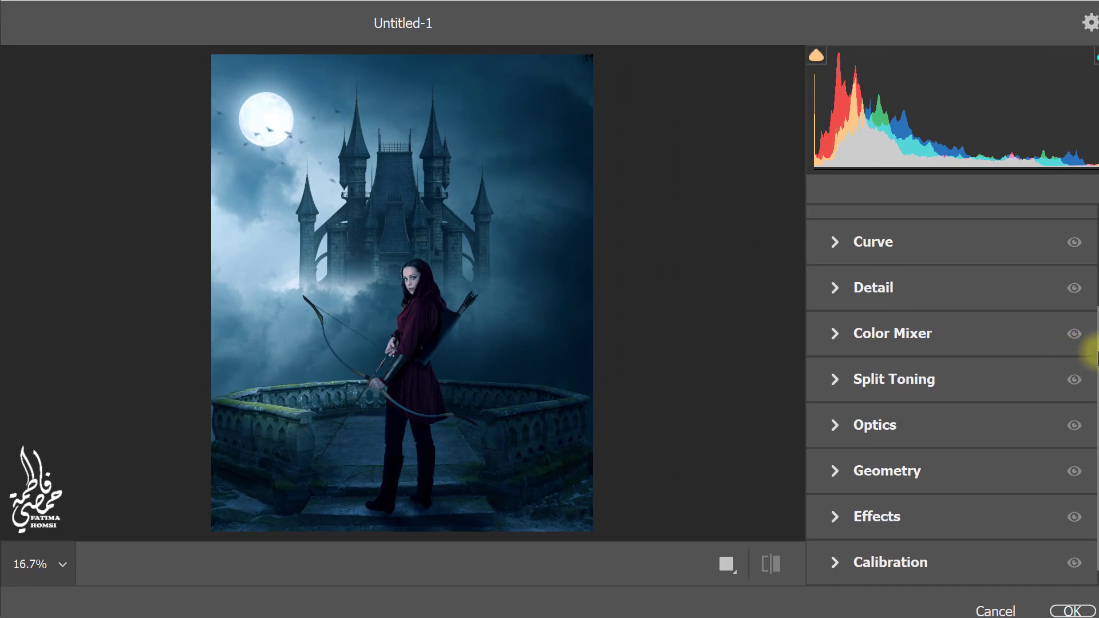
Set Basic tones: Exposure +0.35, Highlights -31, Whites +2, Texture +5, Clarity -7
scroll(1094, 355, "up", 3)
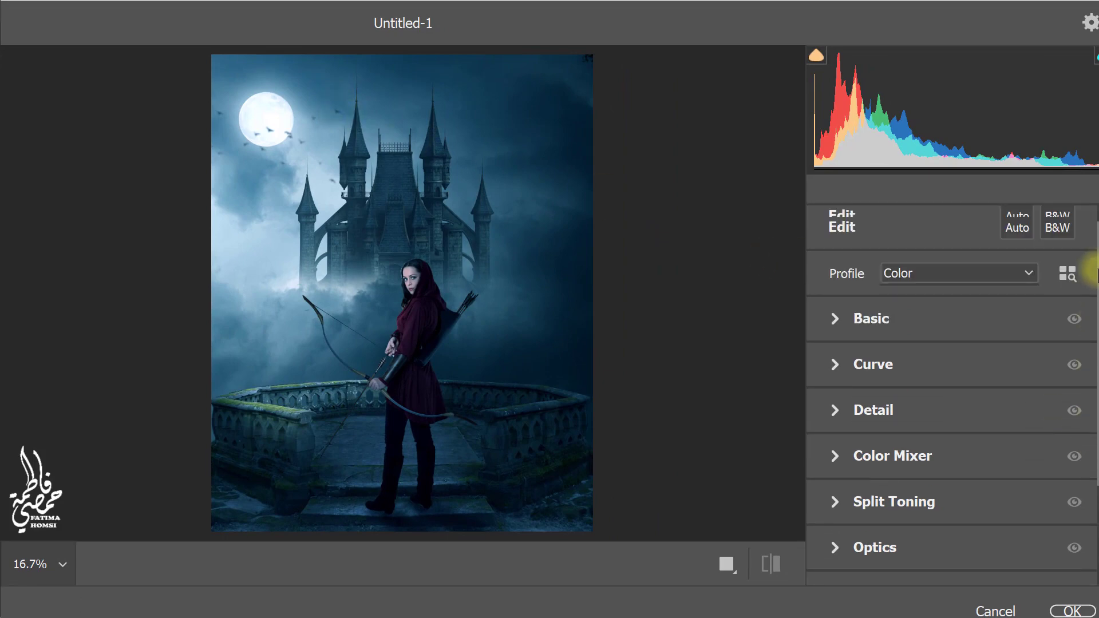
left_click(836, 318)
left_click_drag(952, 412, 959, 415)
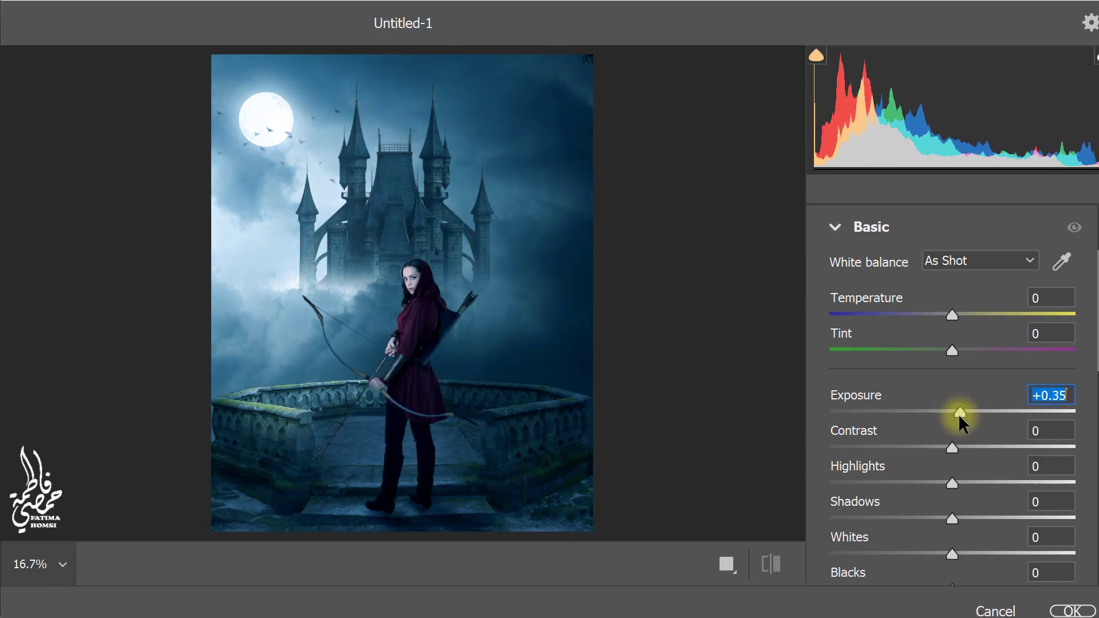
left_click_drag(1094, 346, 1094, 396)
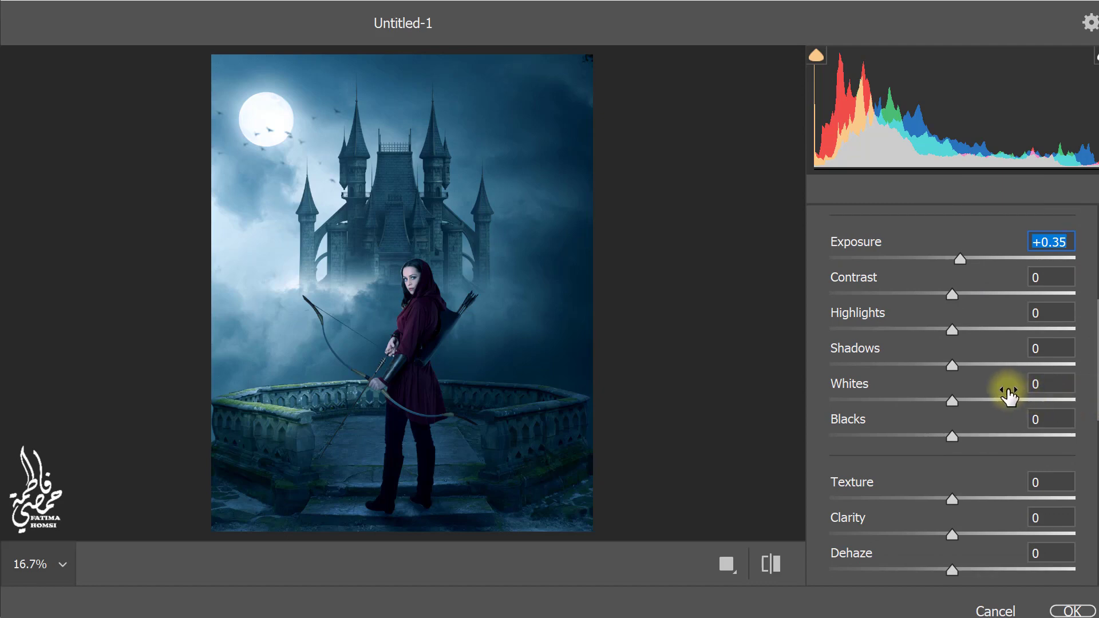
left_click_drag(951, 331, 914, 332)
left_click(1036, 390)
type("2")
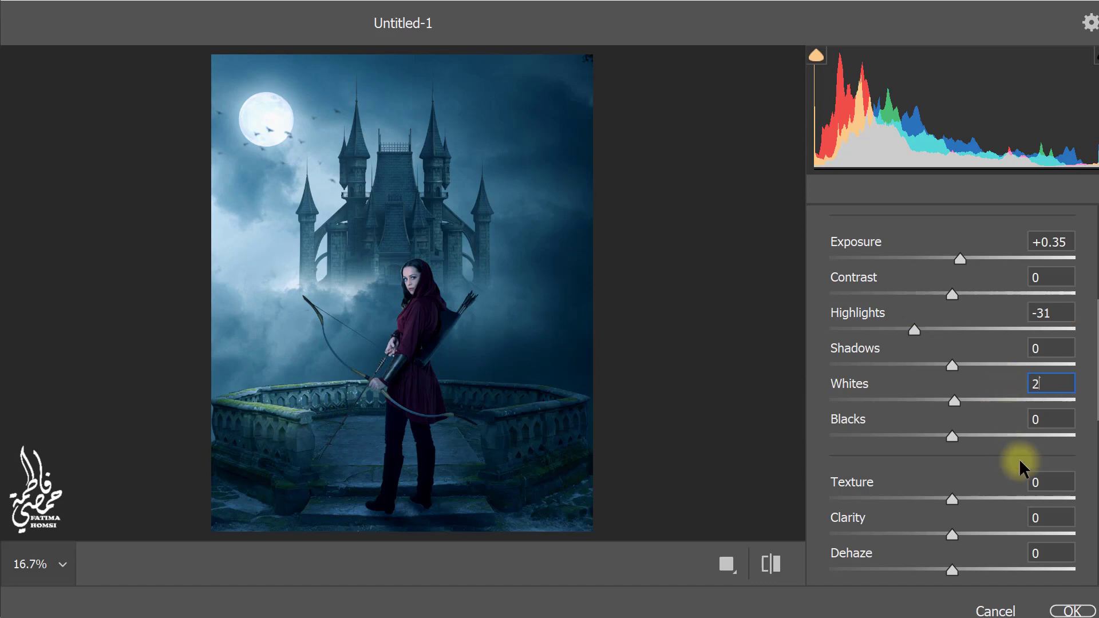
left_click(994, 484)
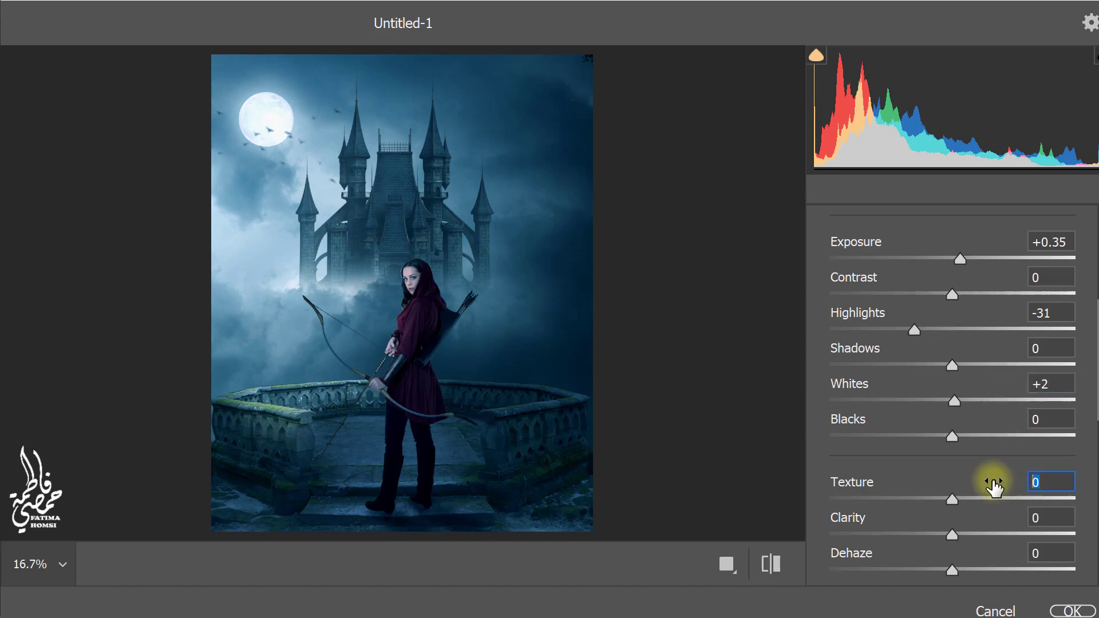
left_click(1044, 480)
type("5")
left_click_drag(962, 535, 939, 534)
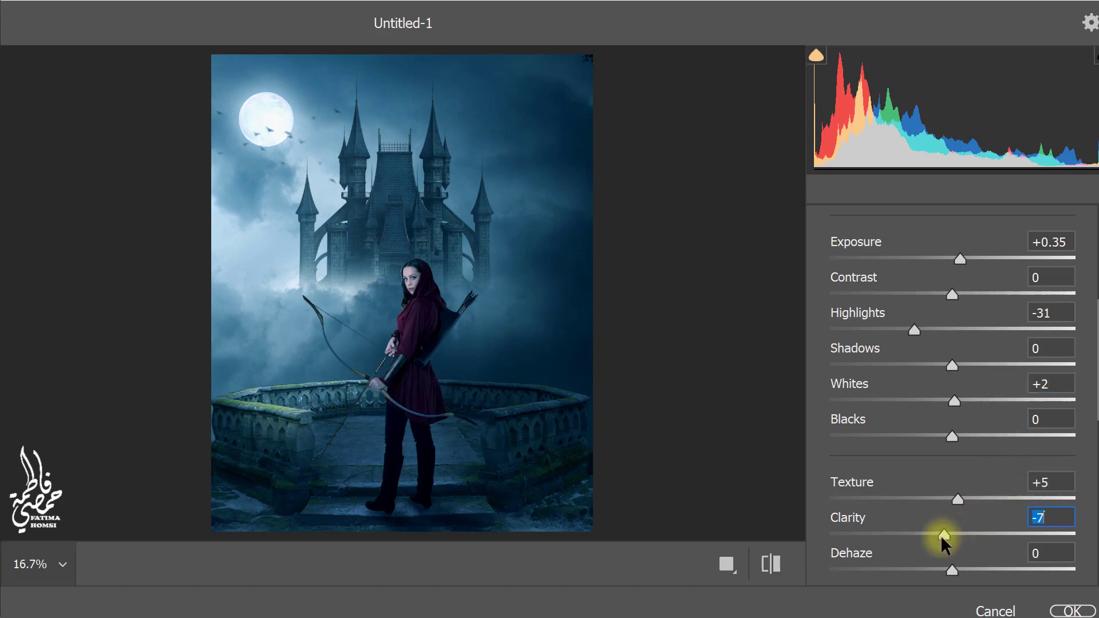
left_click_drag(1095, 390, 1094, 283)
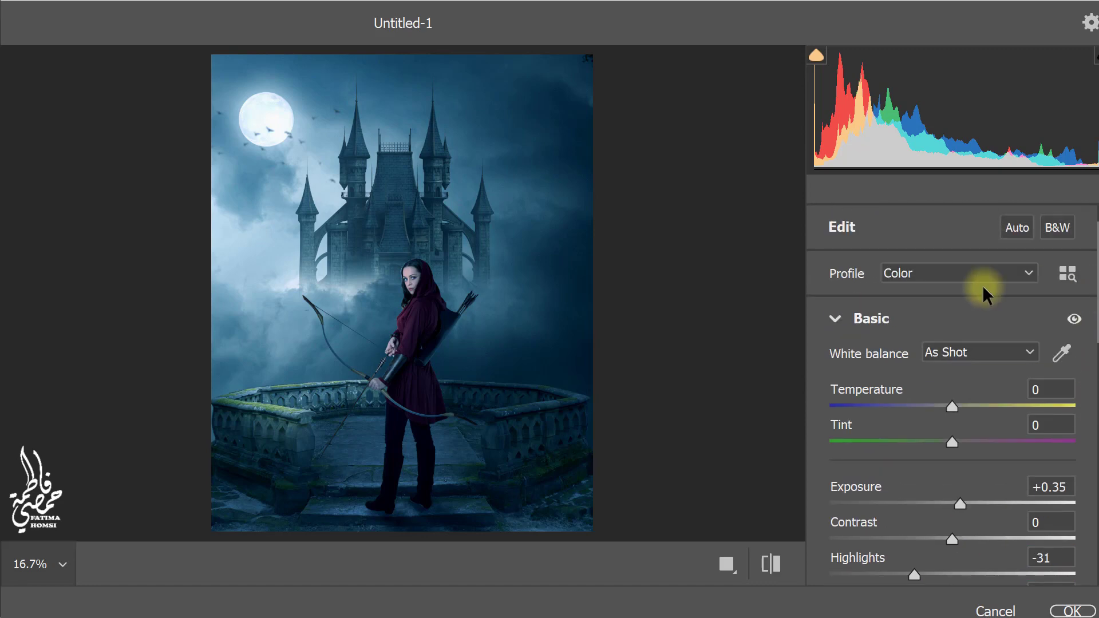
Lower the tone curve's shadow point from 68 to 62
left_click(835, 318)
left_click(834, 364)
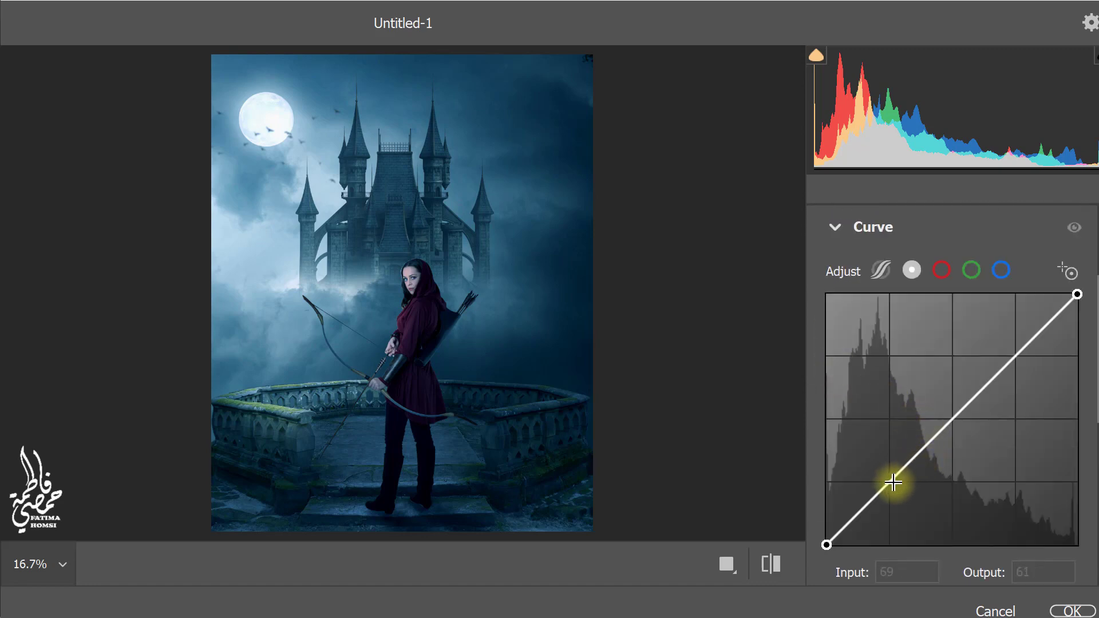
left_click_drag(894, 478, 893, 485)
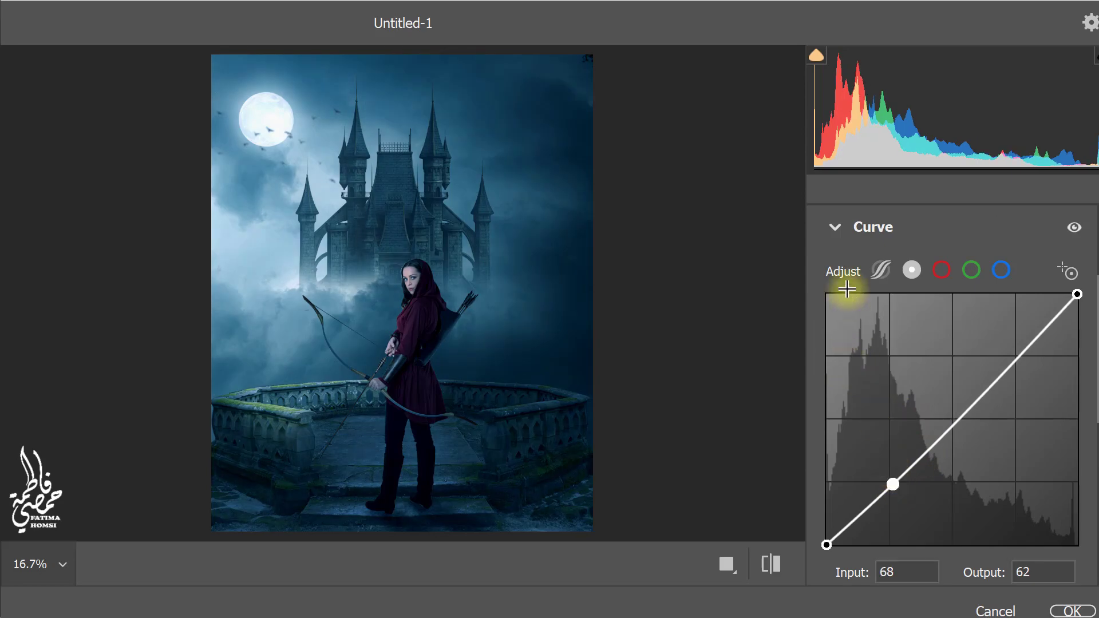
left_click(834, 227)
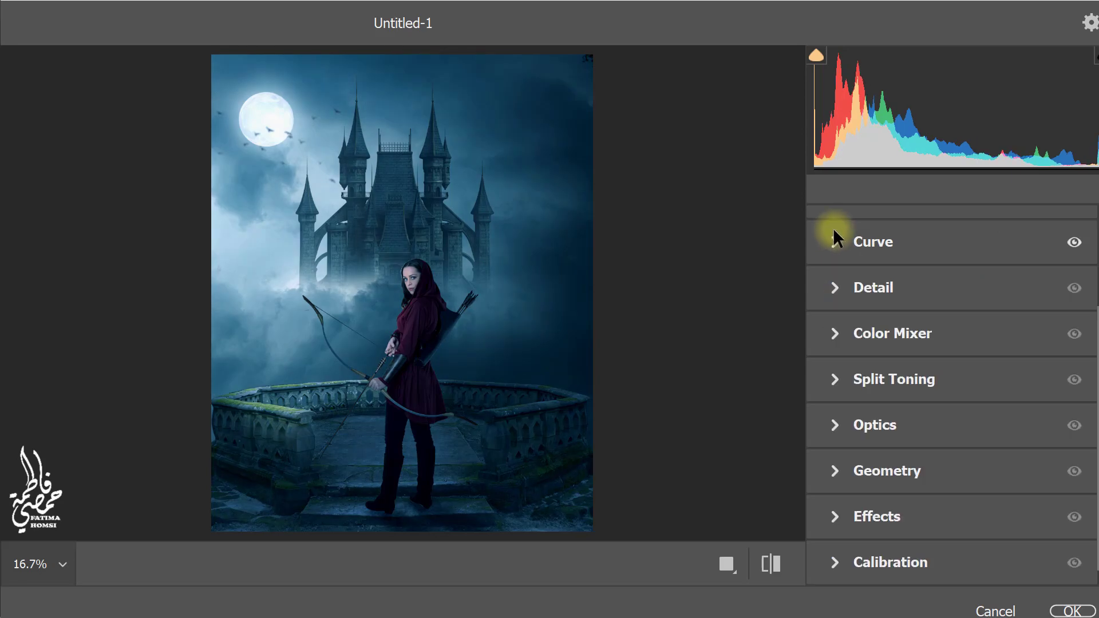
Set Split Toning highlights to hue 192, saturation 11
left_click(833, 379)
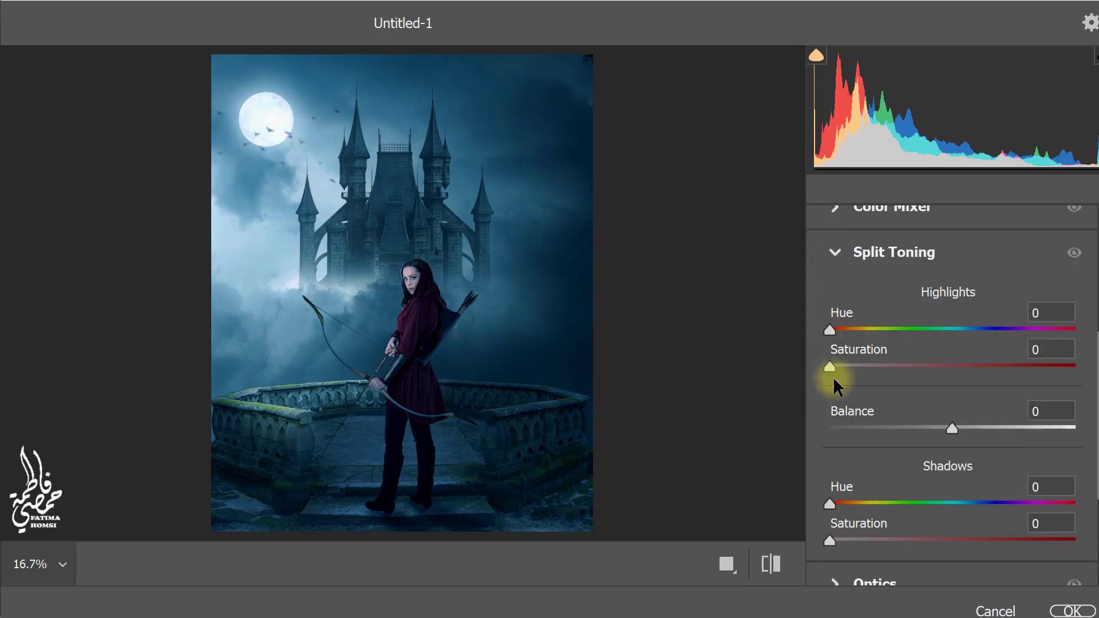
left_click(1051, 313)
type("1")
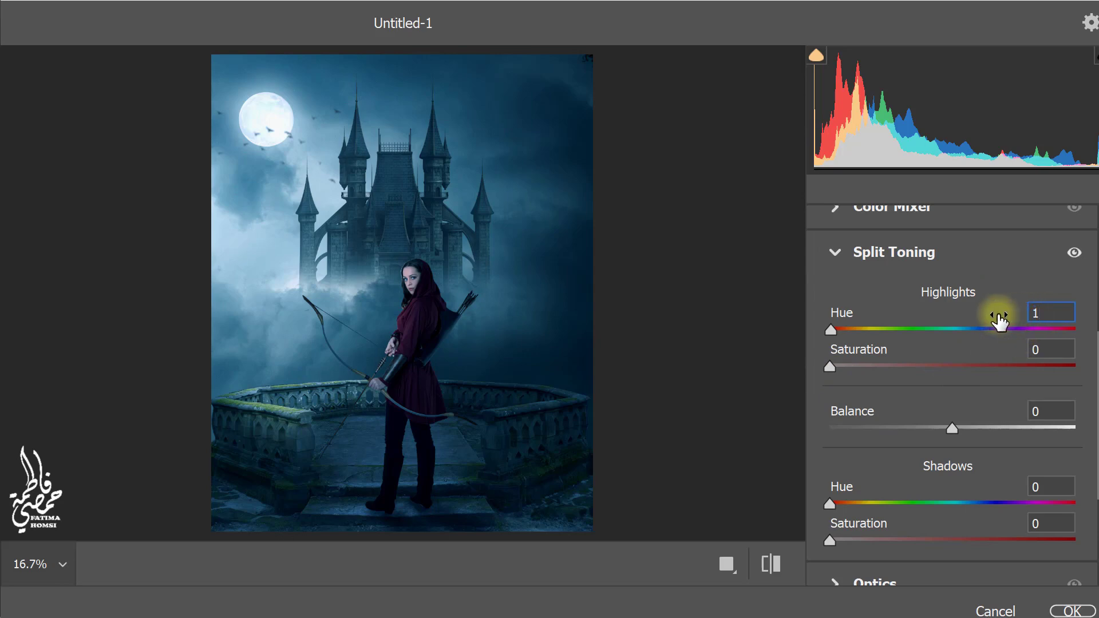
type("92")
key("Tab")
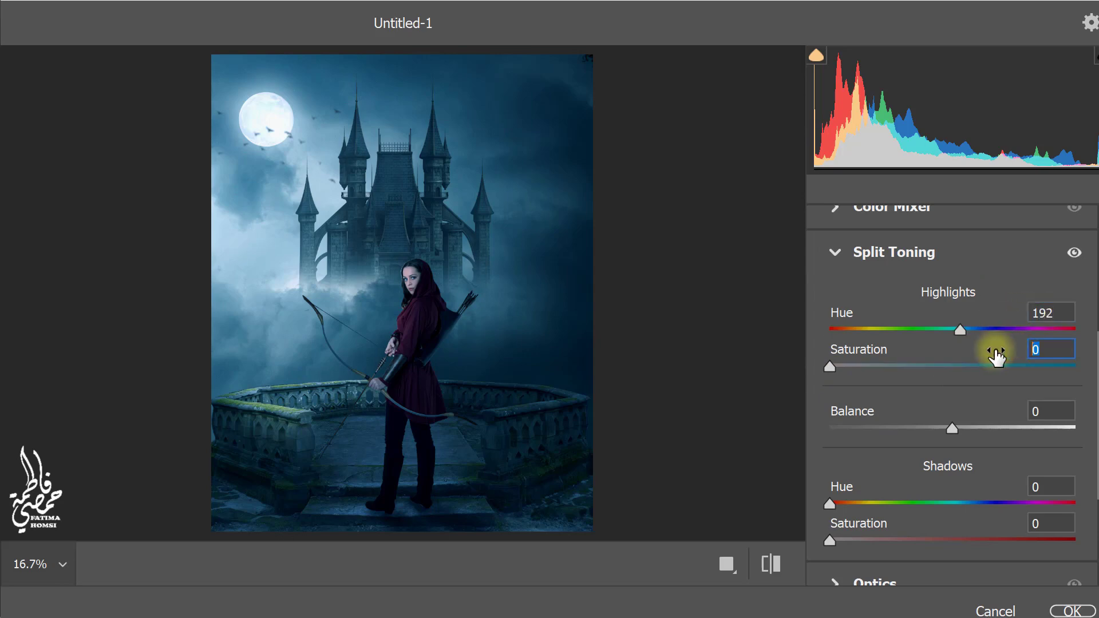
type("11")
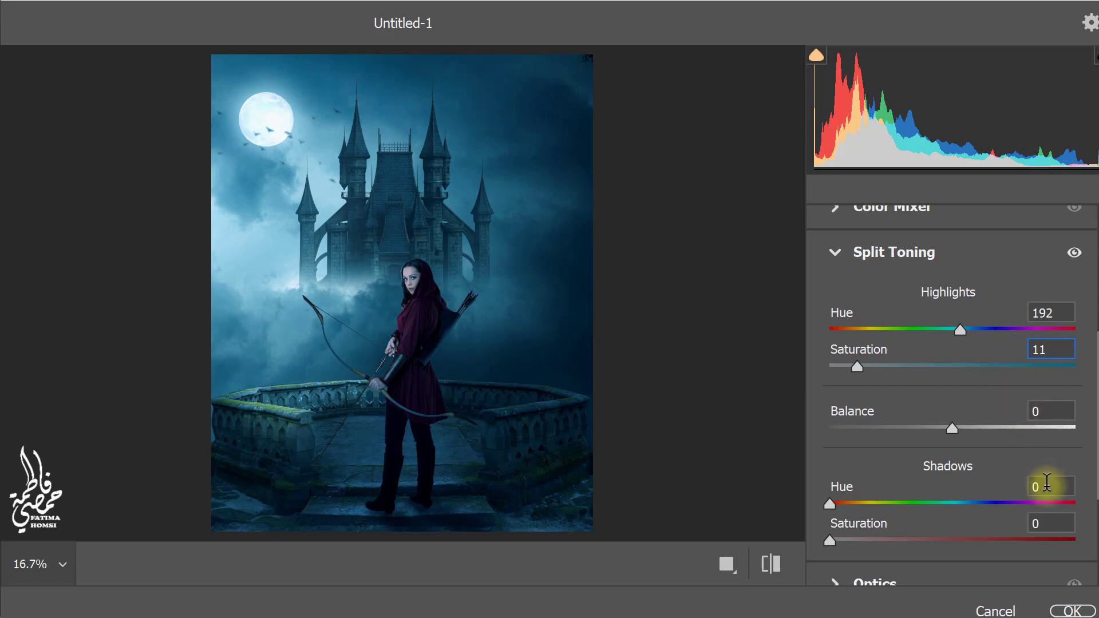
left_click(1050, 486)
Set Split Toning shadows to hue 200, saturation 10, and apply the Camera Raw filter
type("00")
key("Tab")
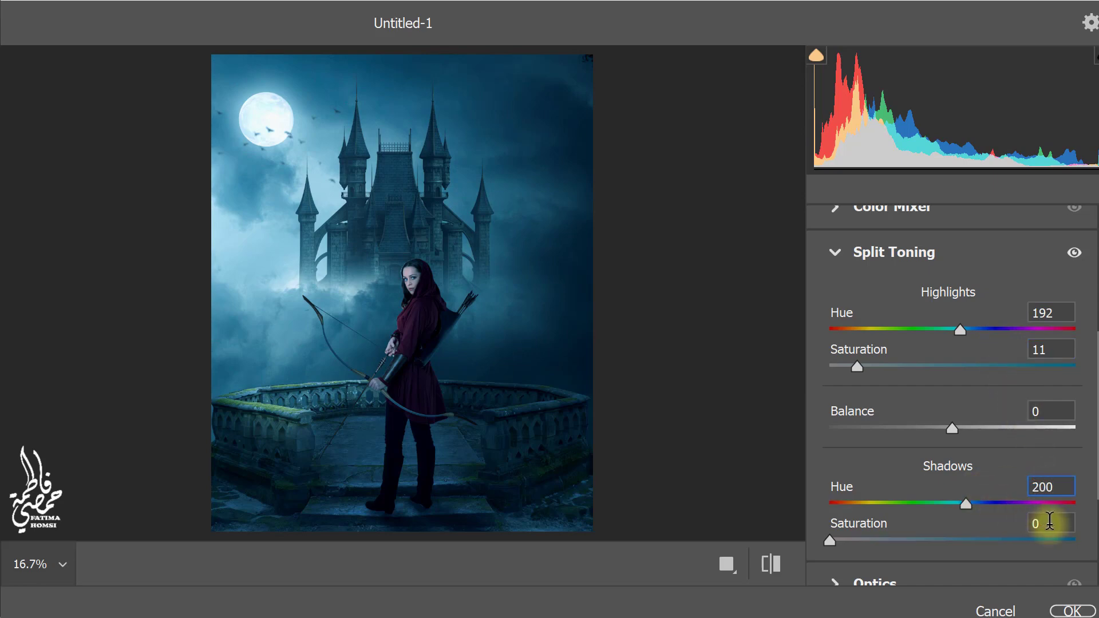
type("1")
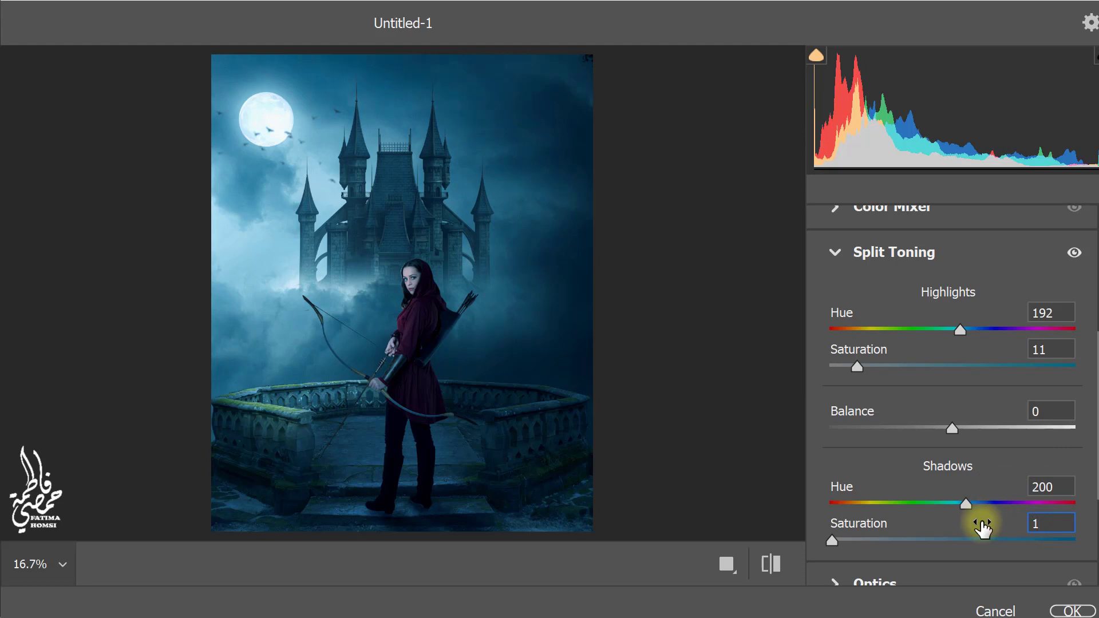
type("0")
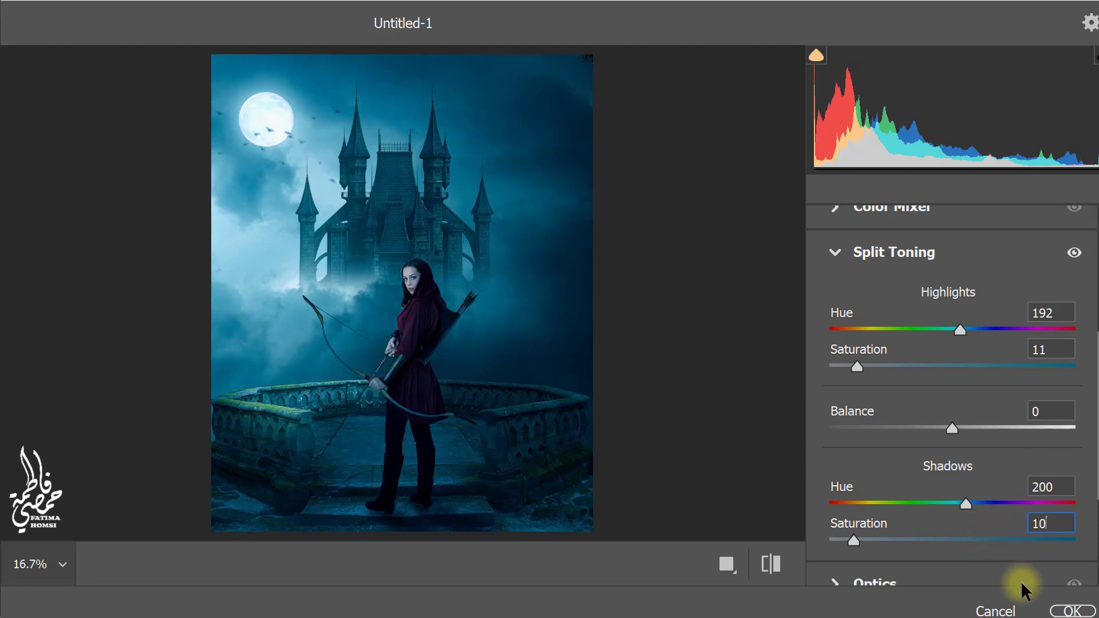
left_click(1066, 611)
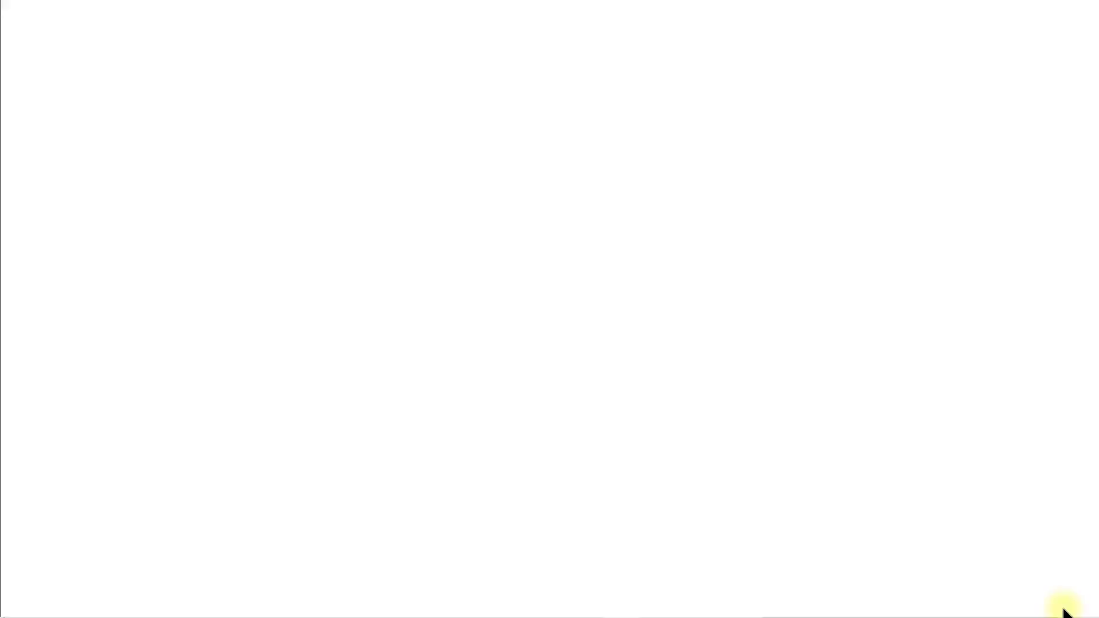